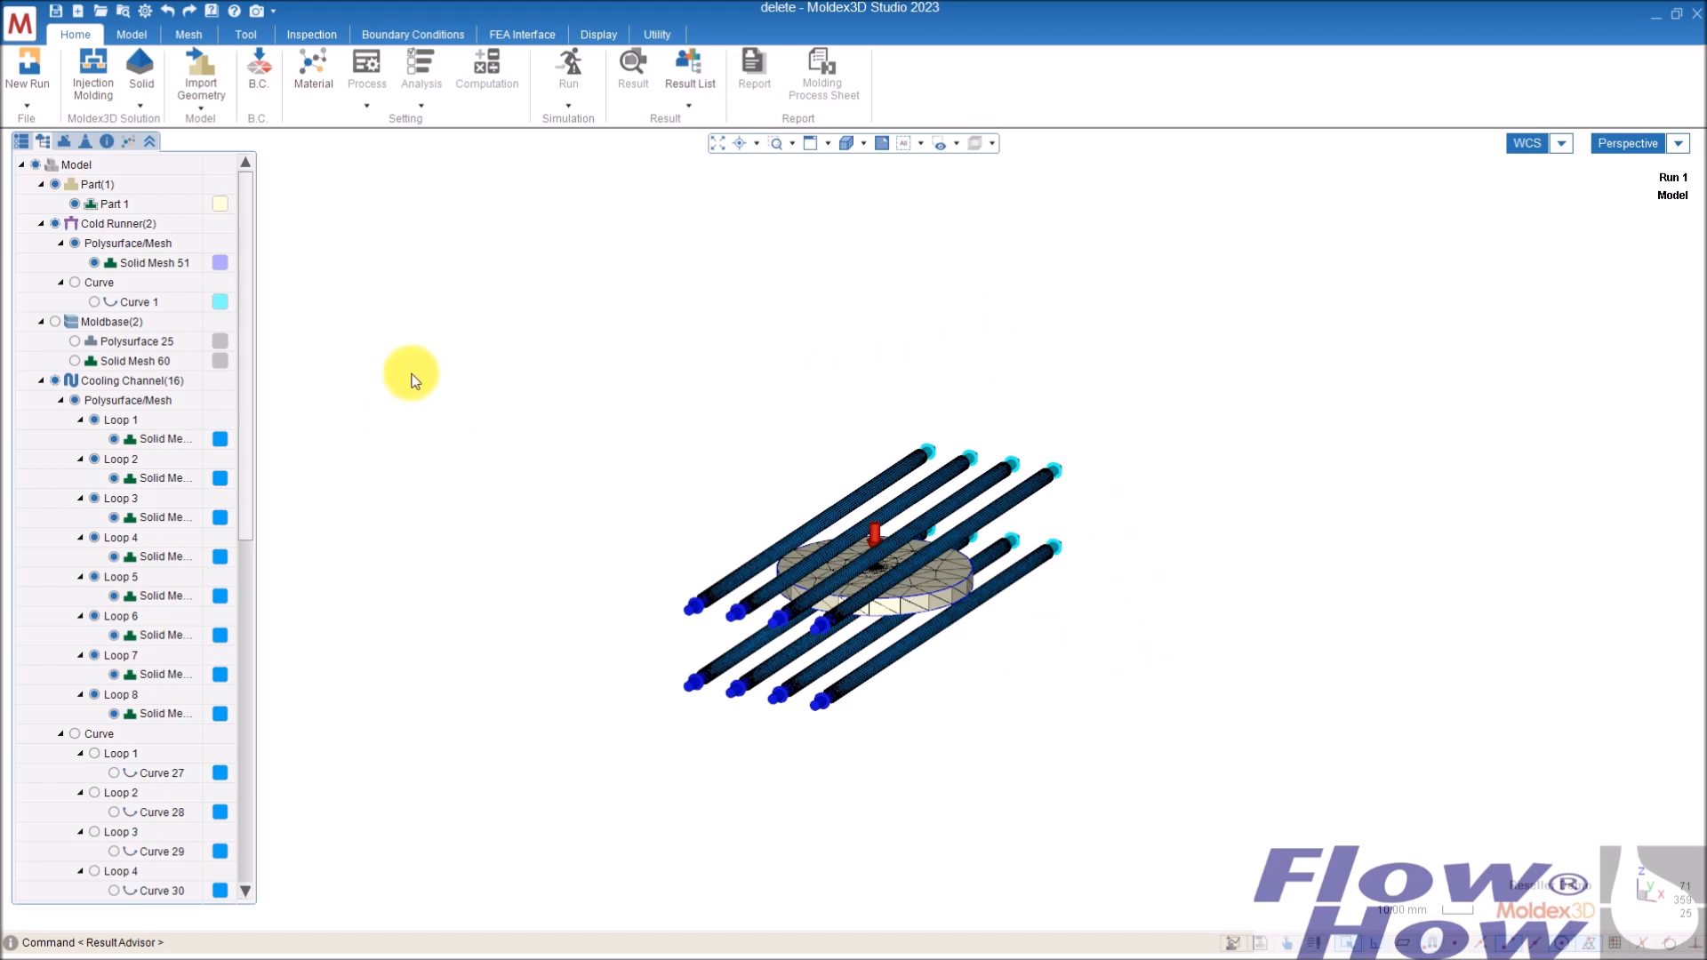
- Open the preferences and examine the language, computation, feedback and file management settings
click(146, 10)
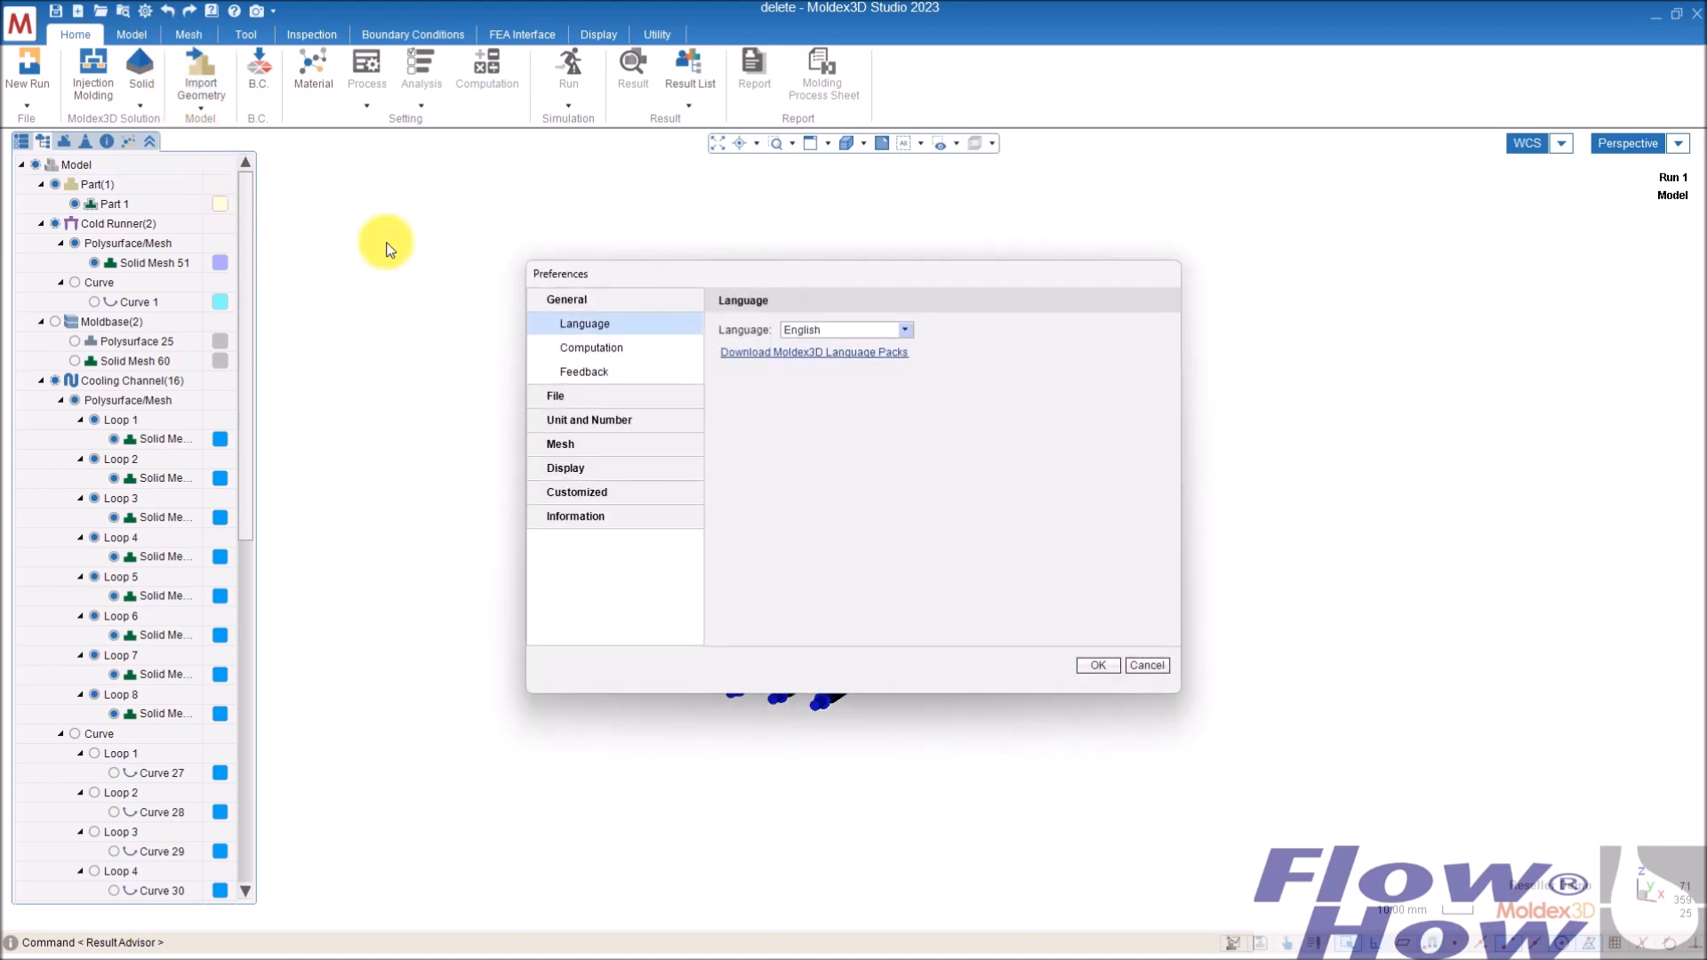
click(614, 348)
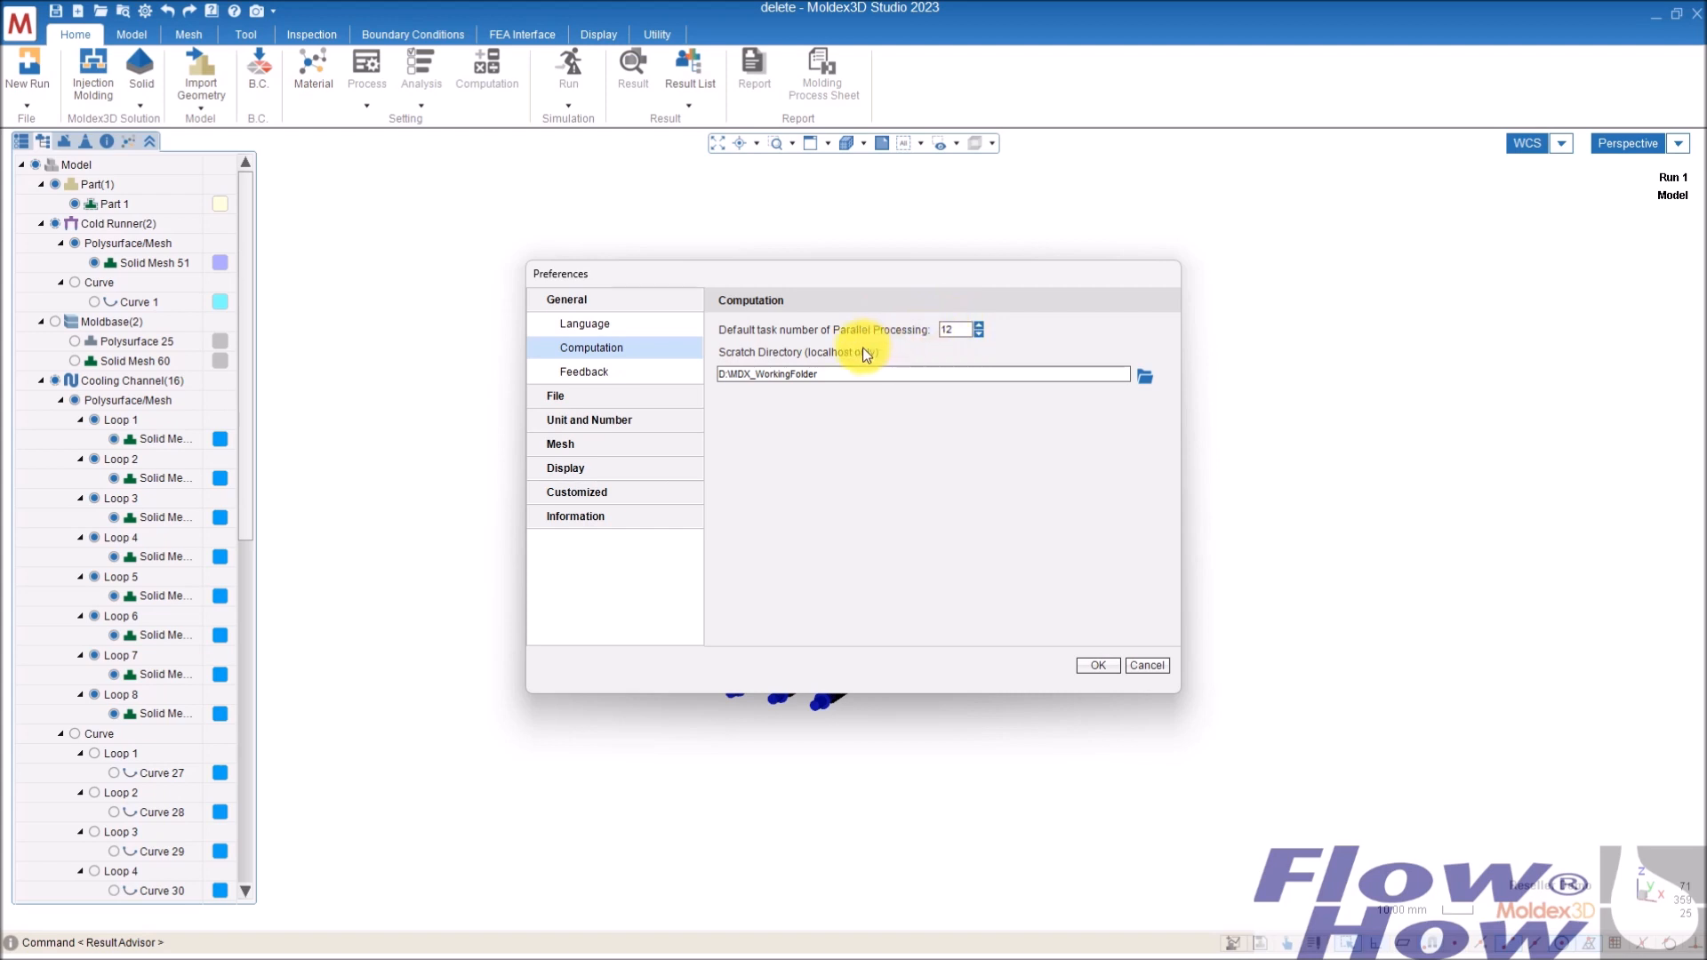
click(615, 373)
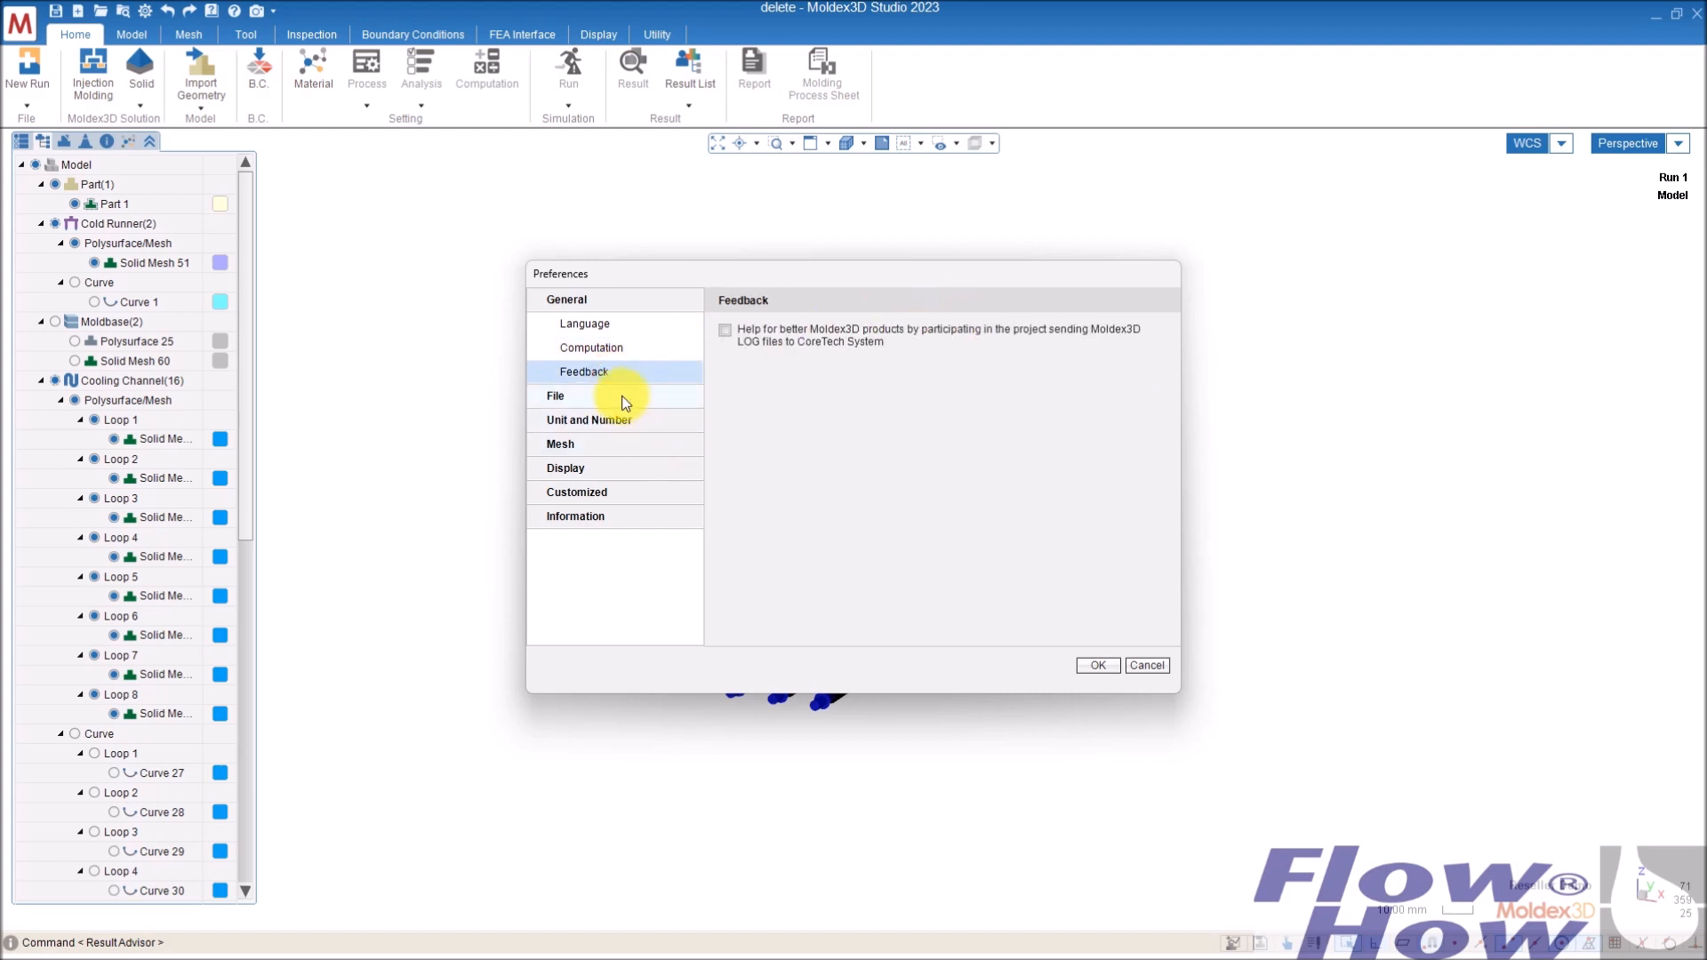
click(625, 397)
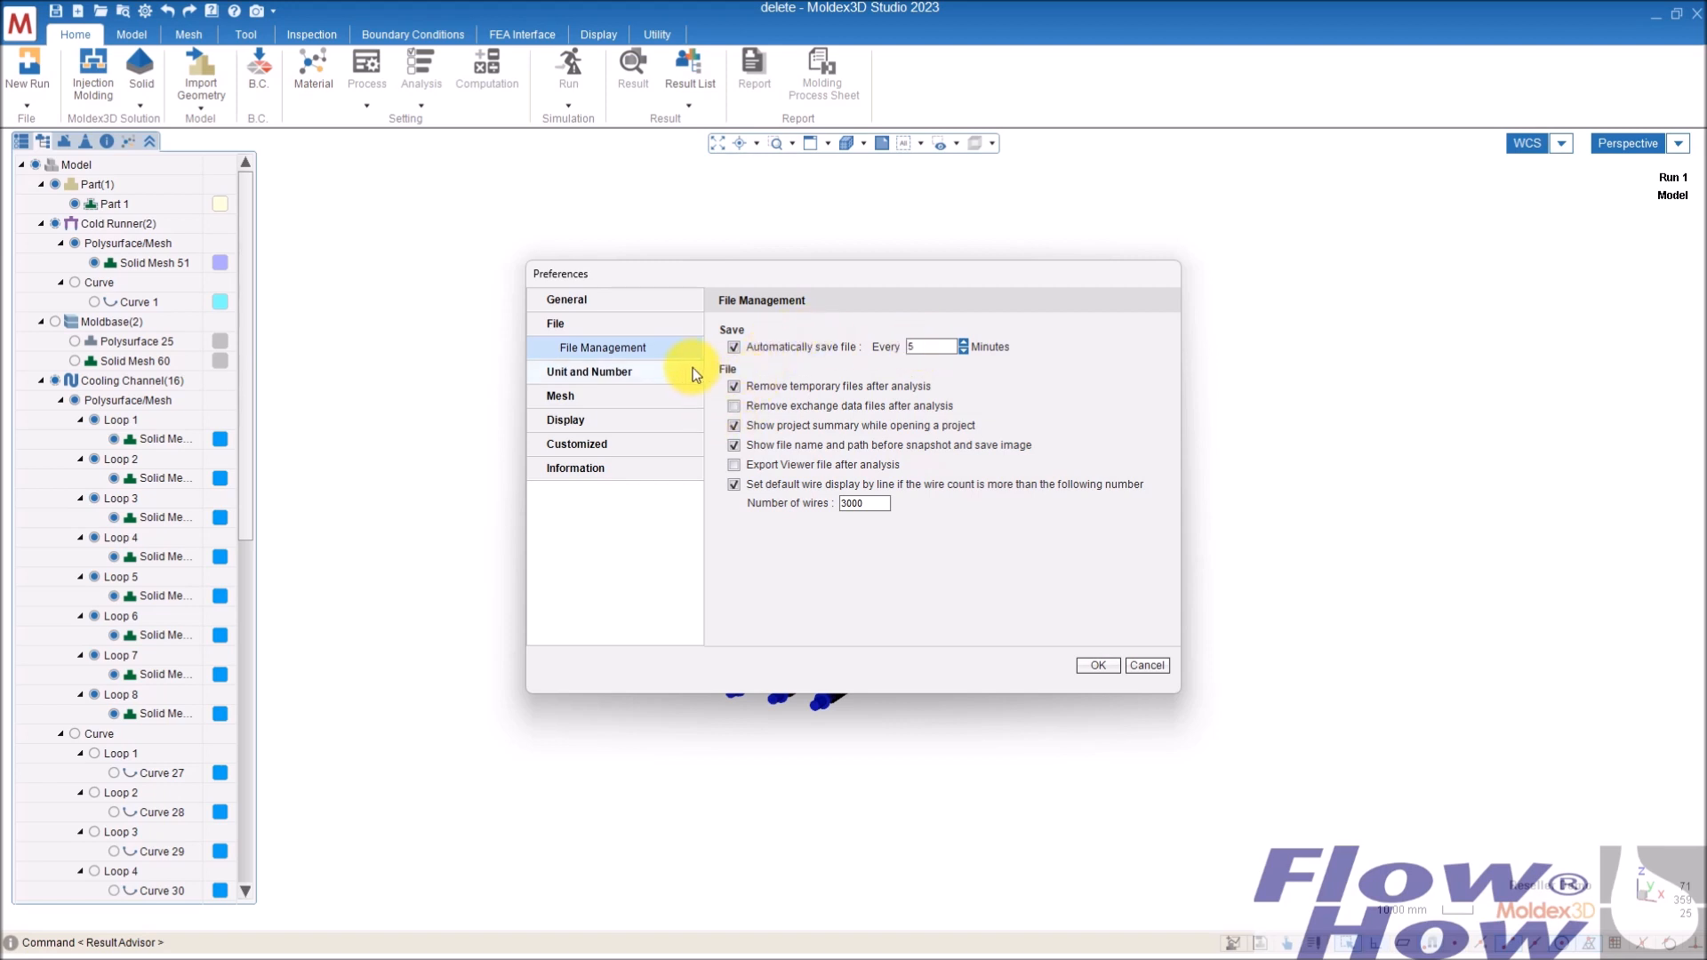
click(735, 386)
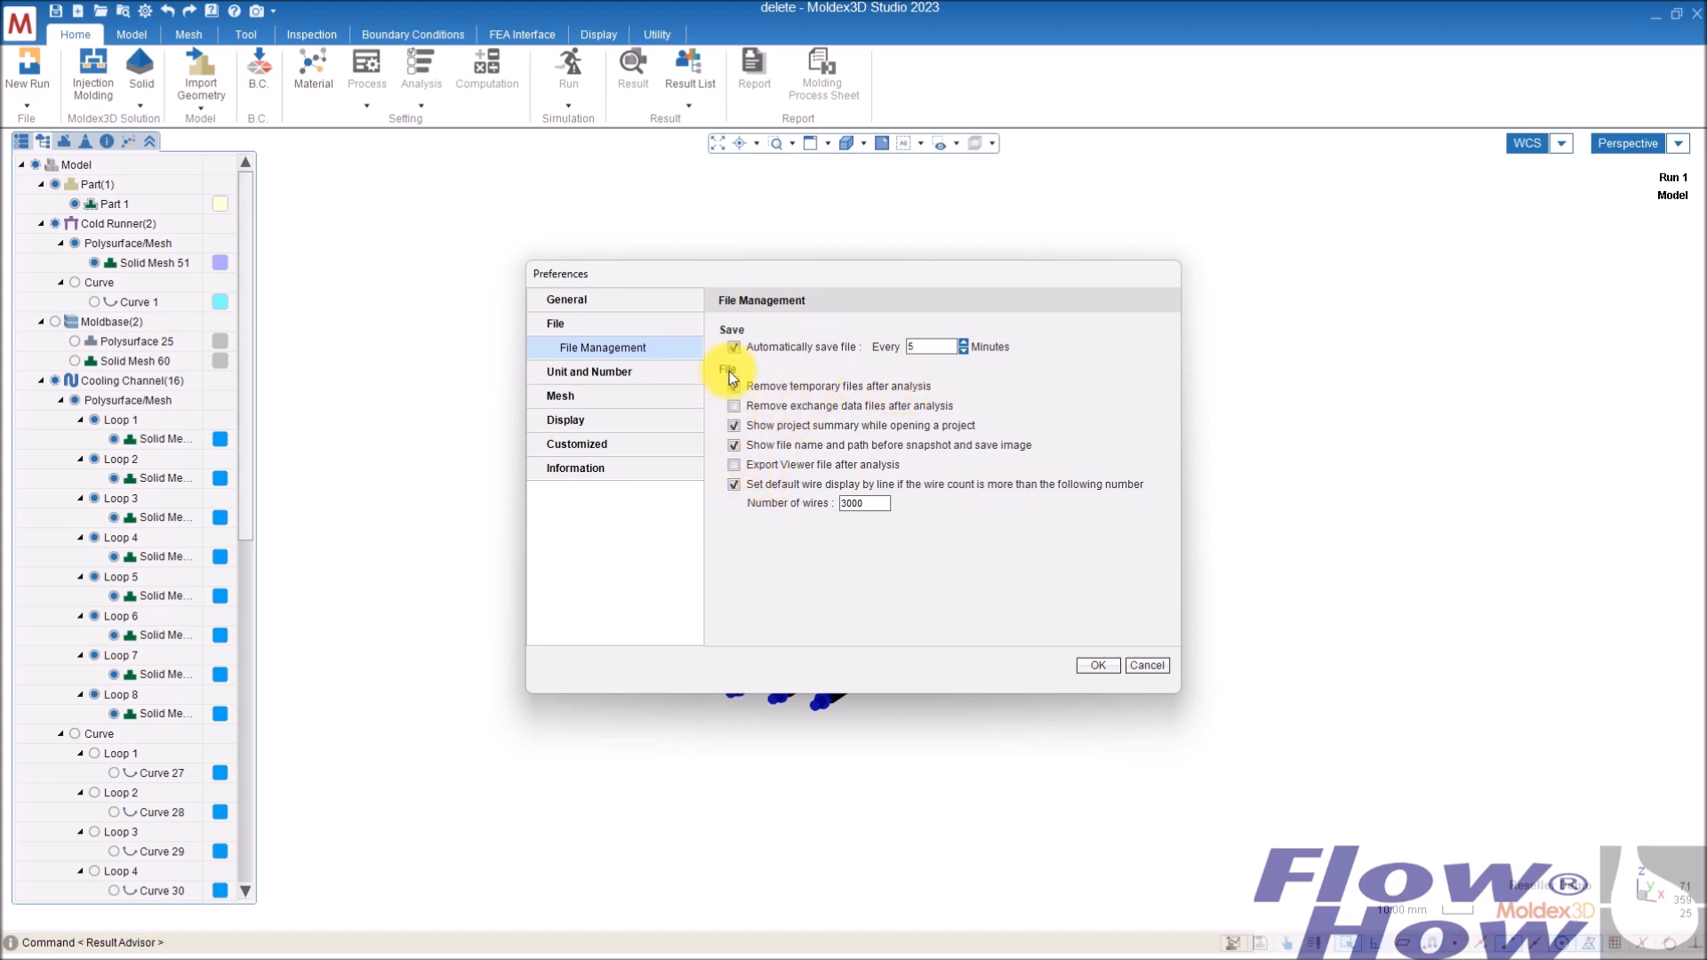
- Set the scientific notation thresholds in the number format preferences to greater or equal to 100,000,000 and less than 0.00000001
click(608, 371)
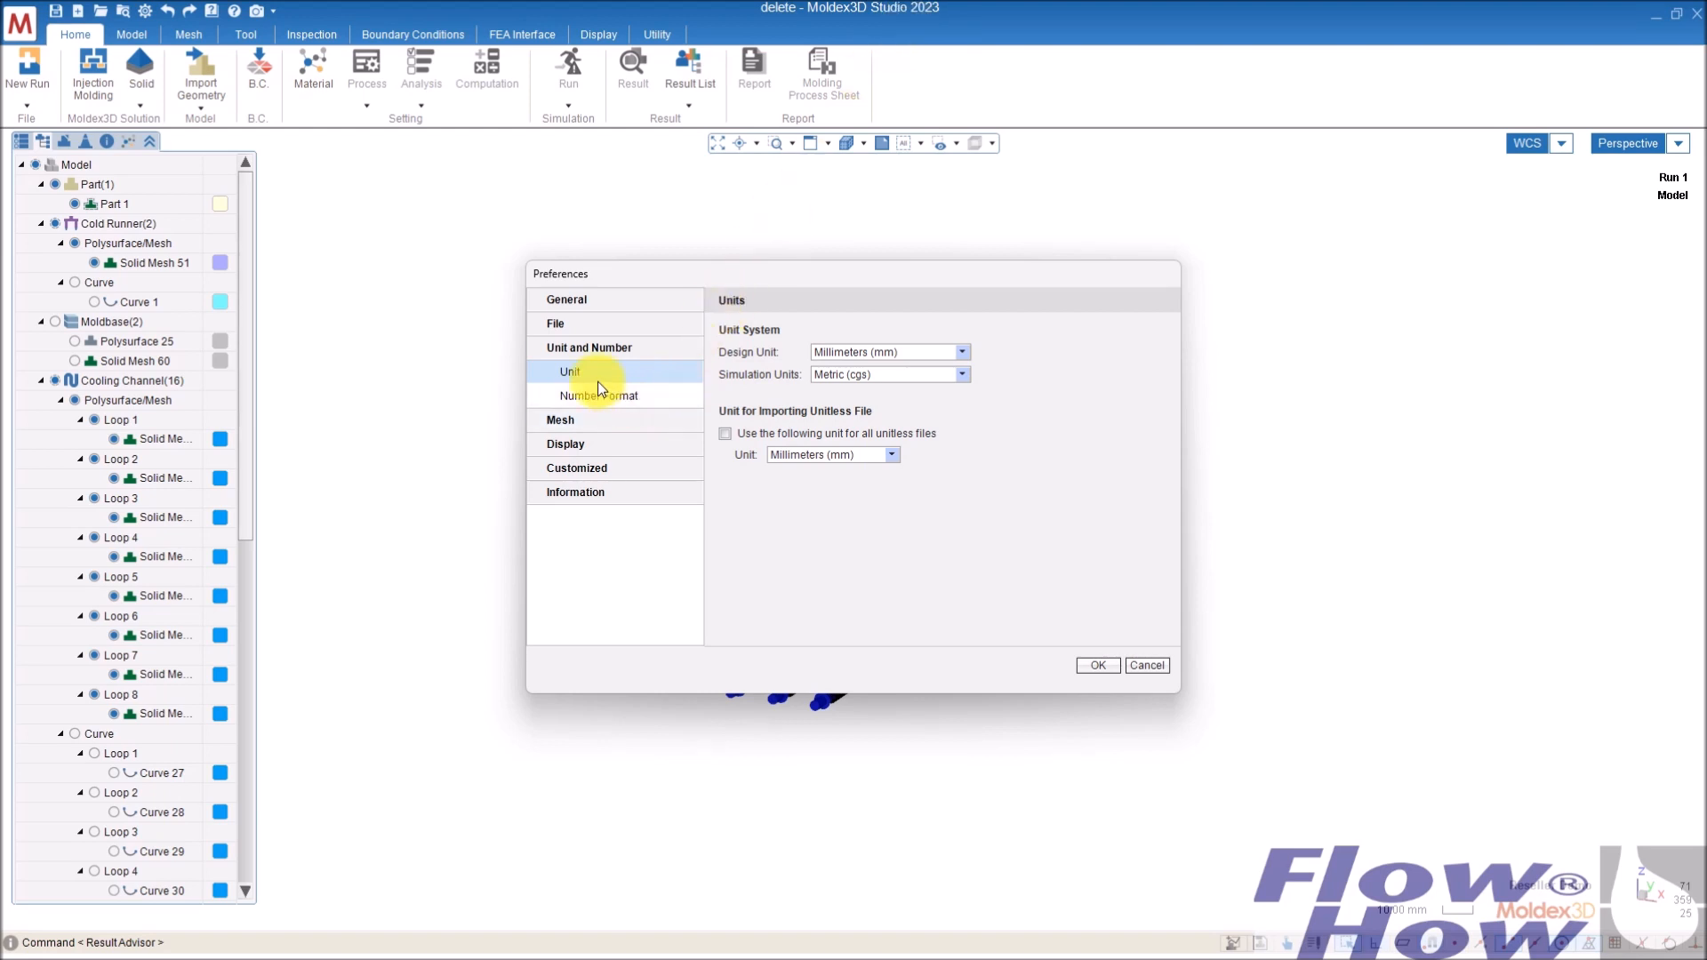
click(621, 402)
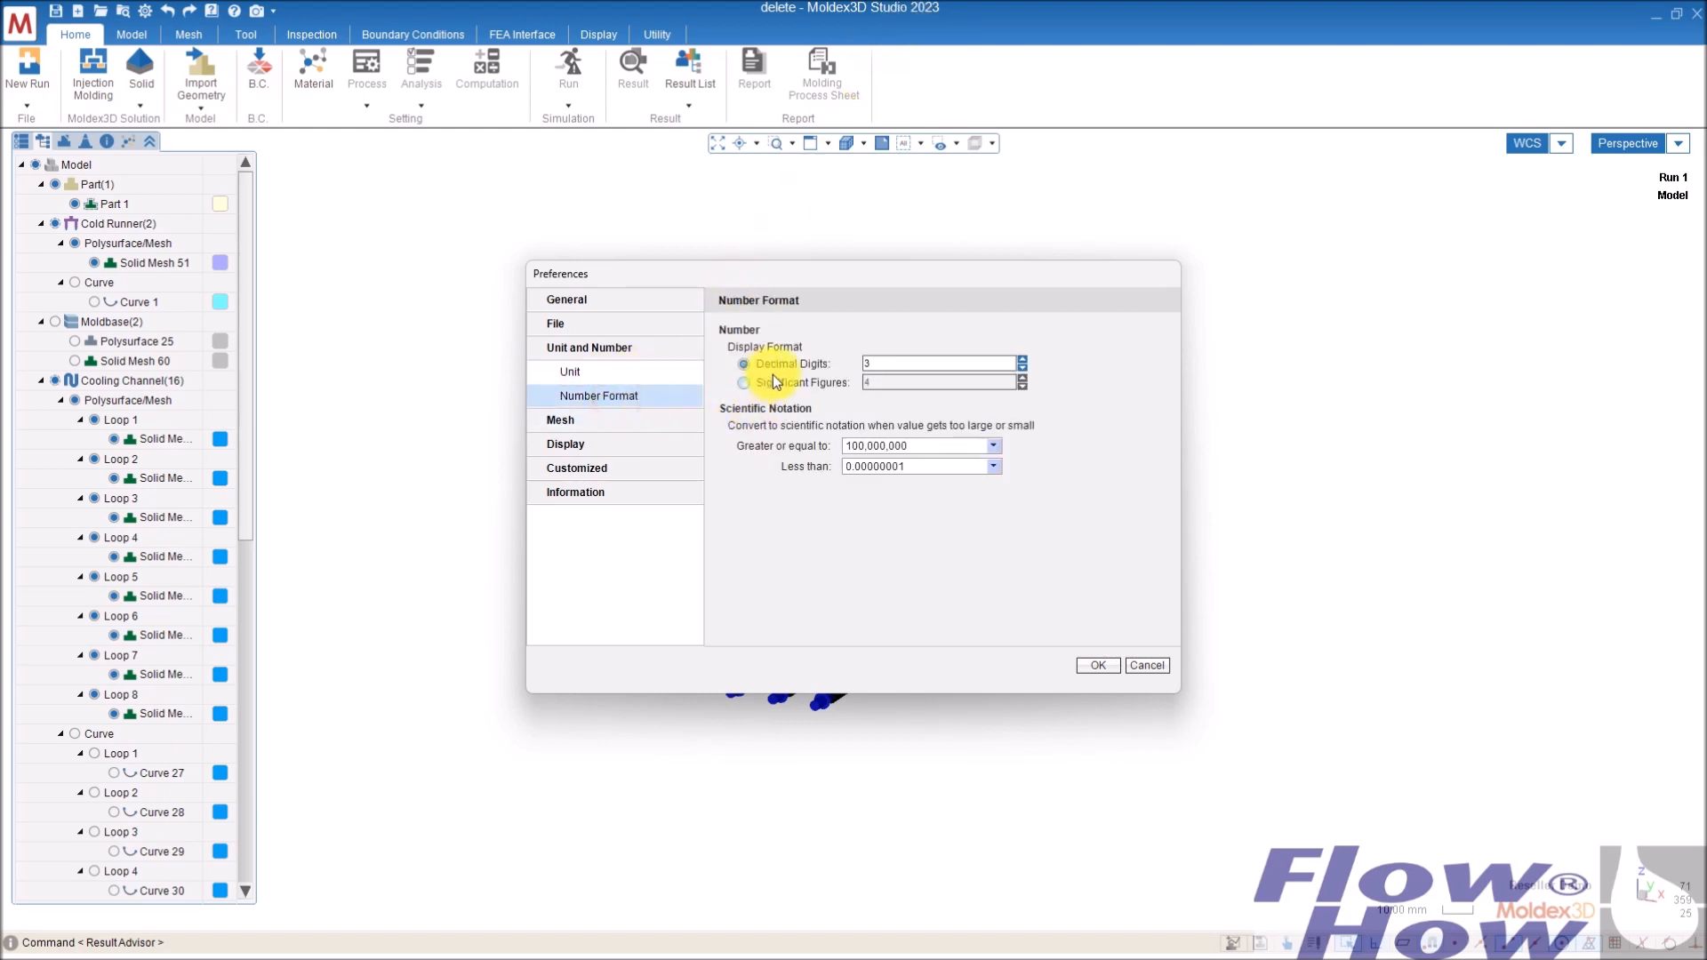
click(987, 445)
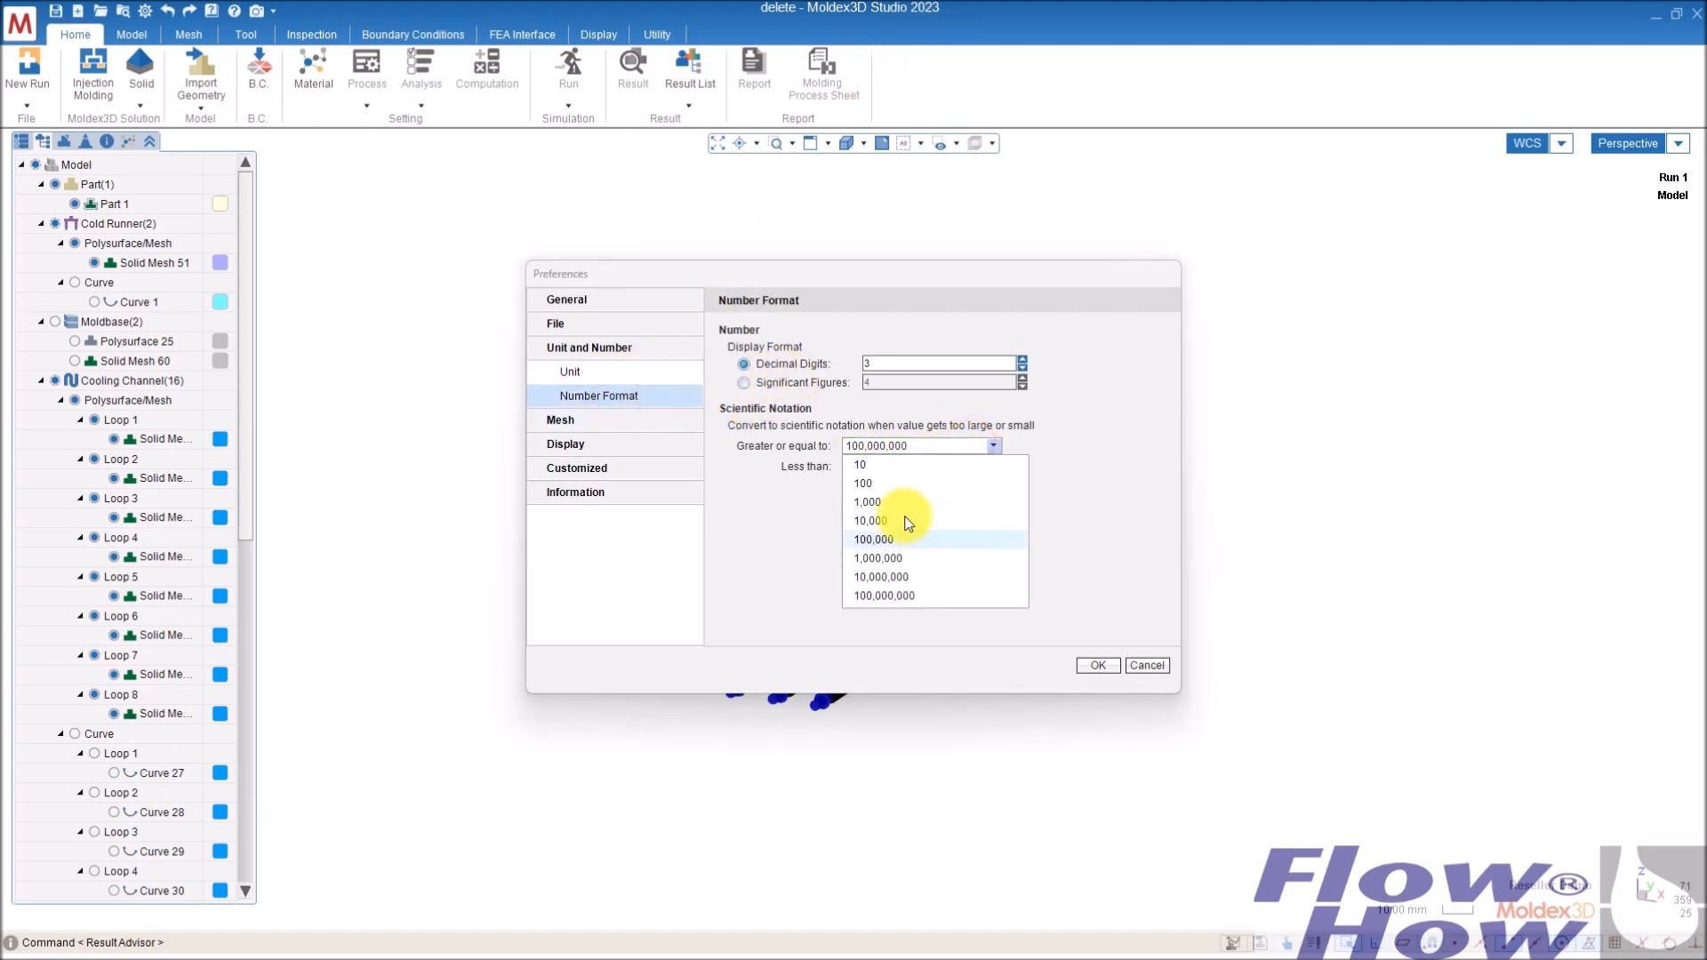
click(899, 599)
click(898, 466)
click(894, 610)
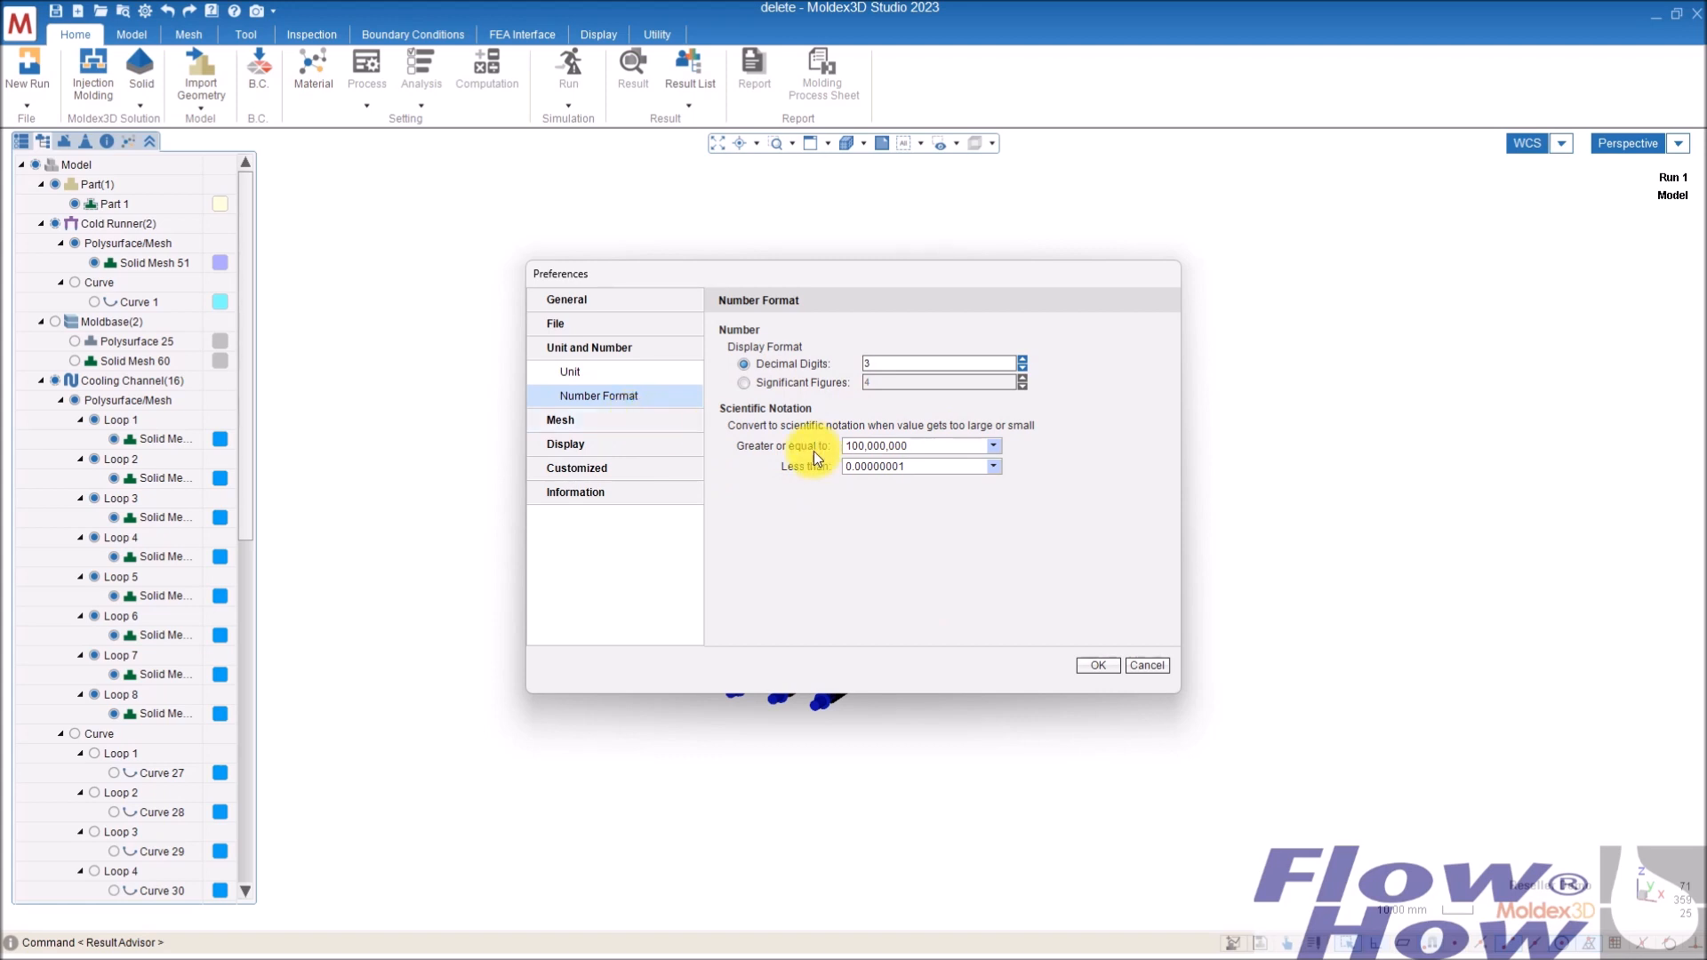
- Examine the mesh preferences for render mesh quality, eDesign and solid, including the maximum boundary layer count
click(592, 423)
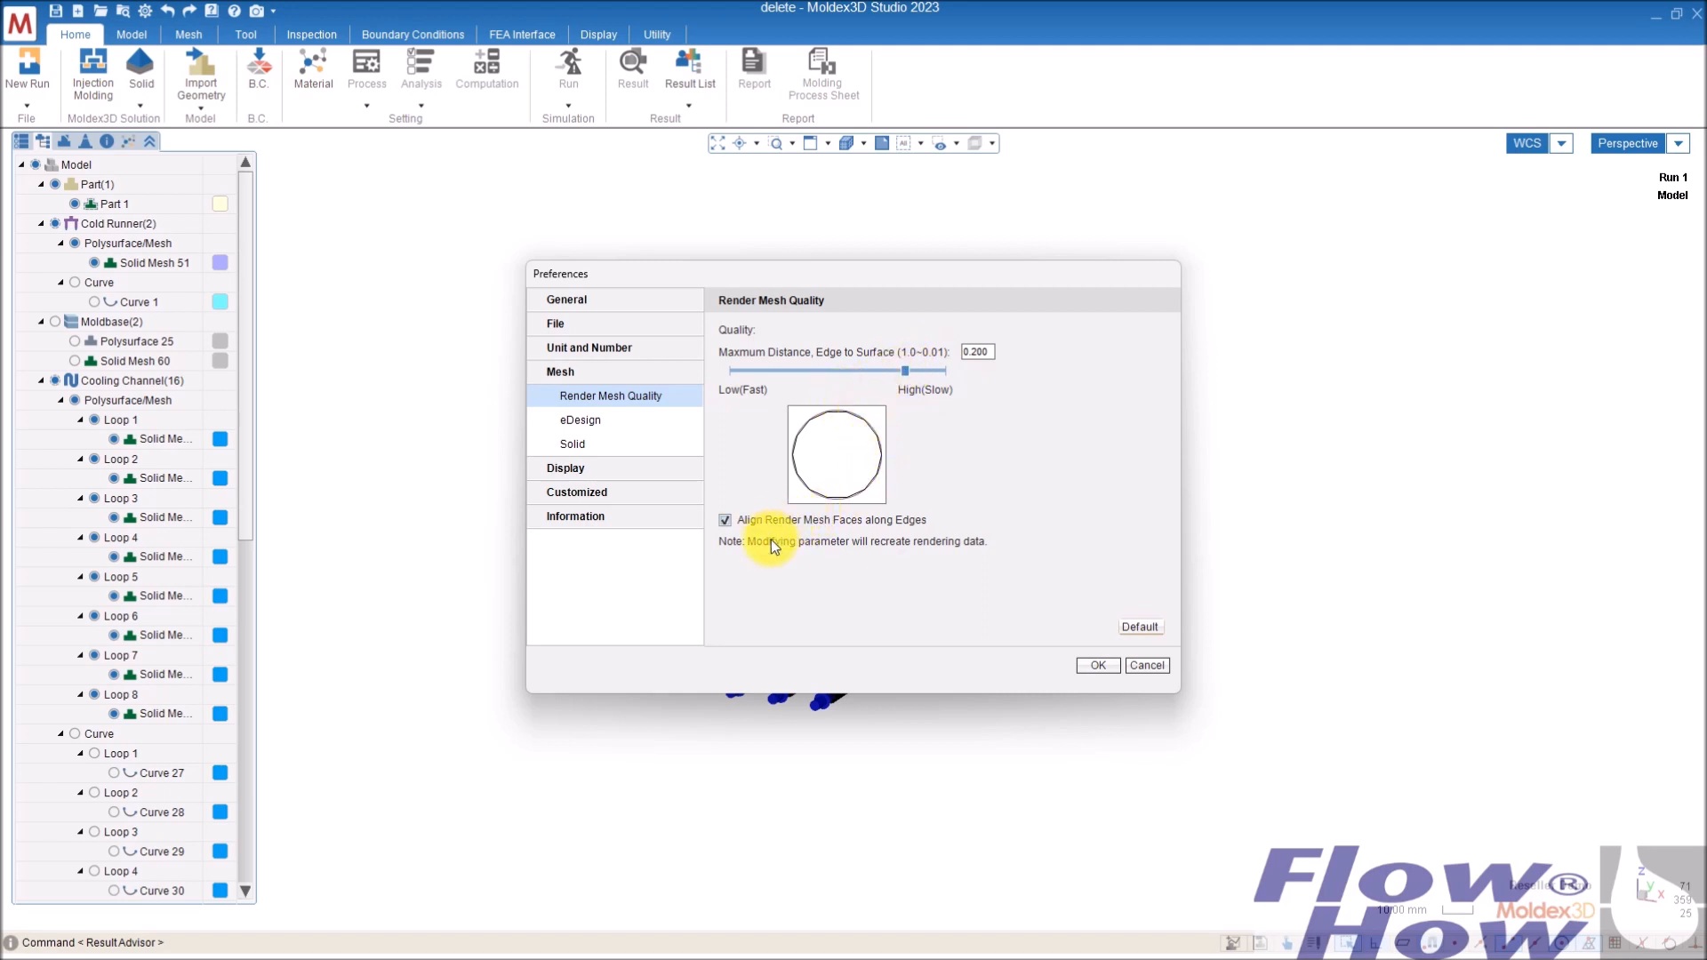
click(587, 419)
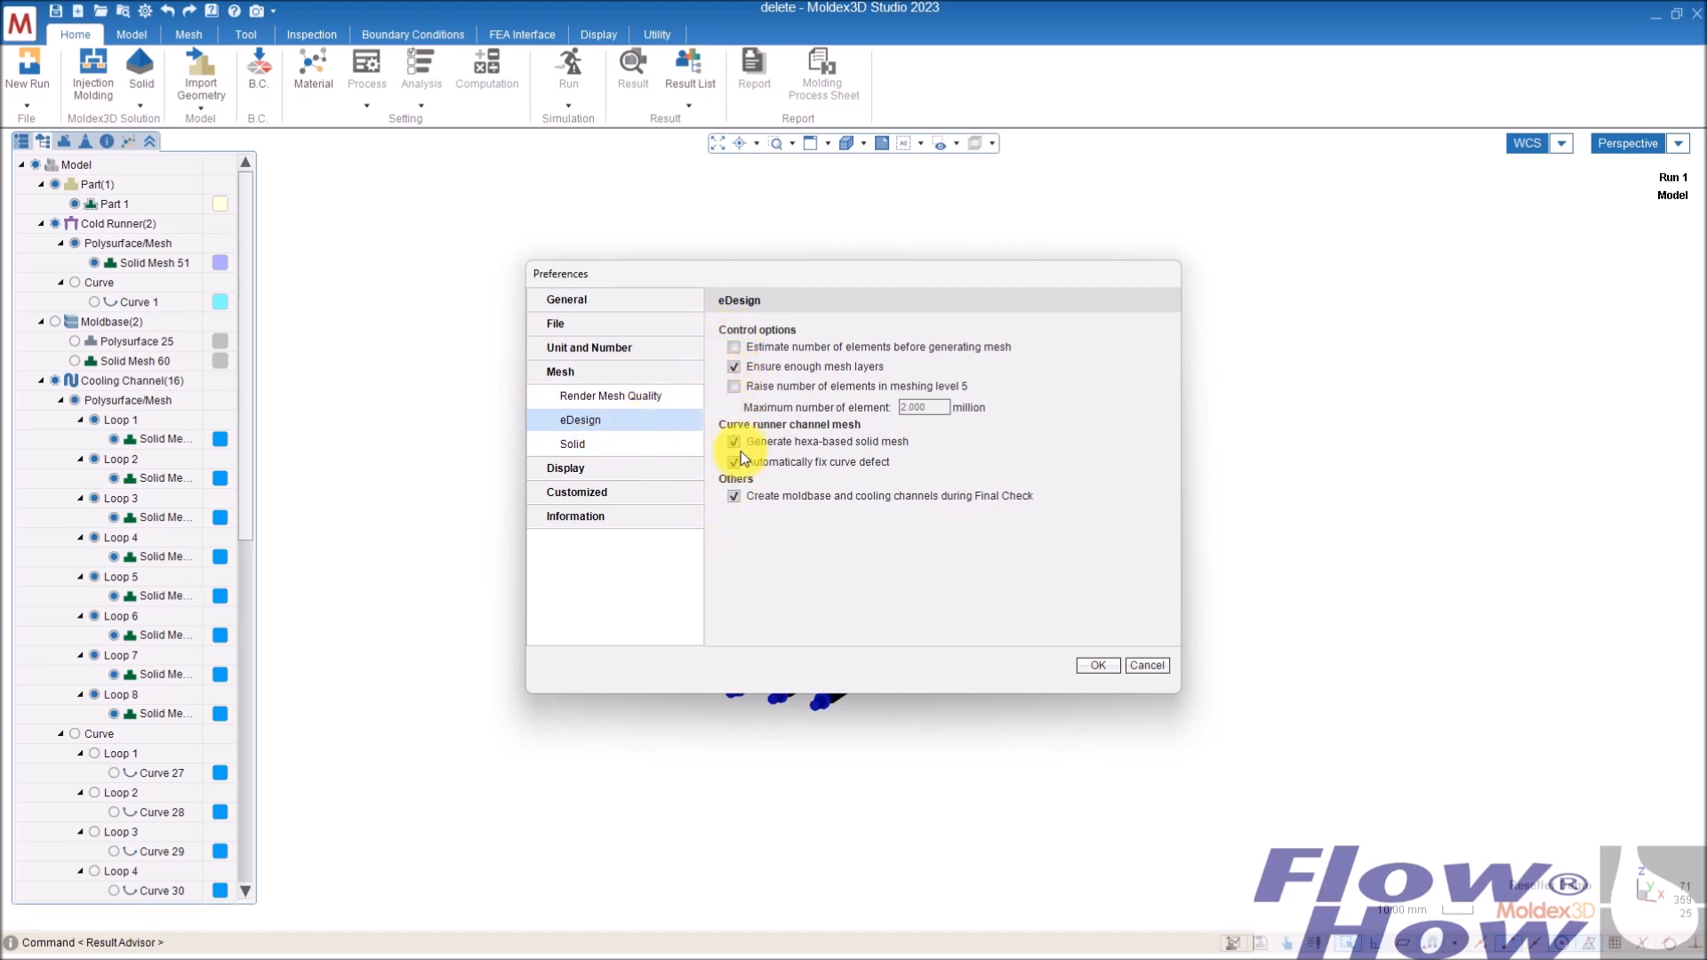
click(599, 443)
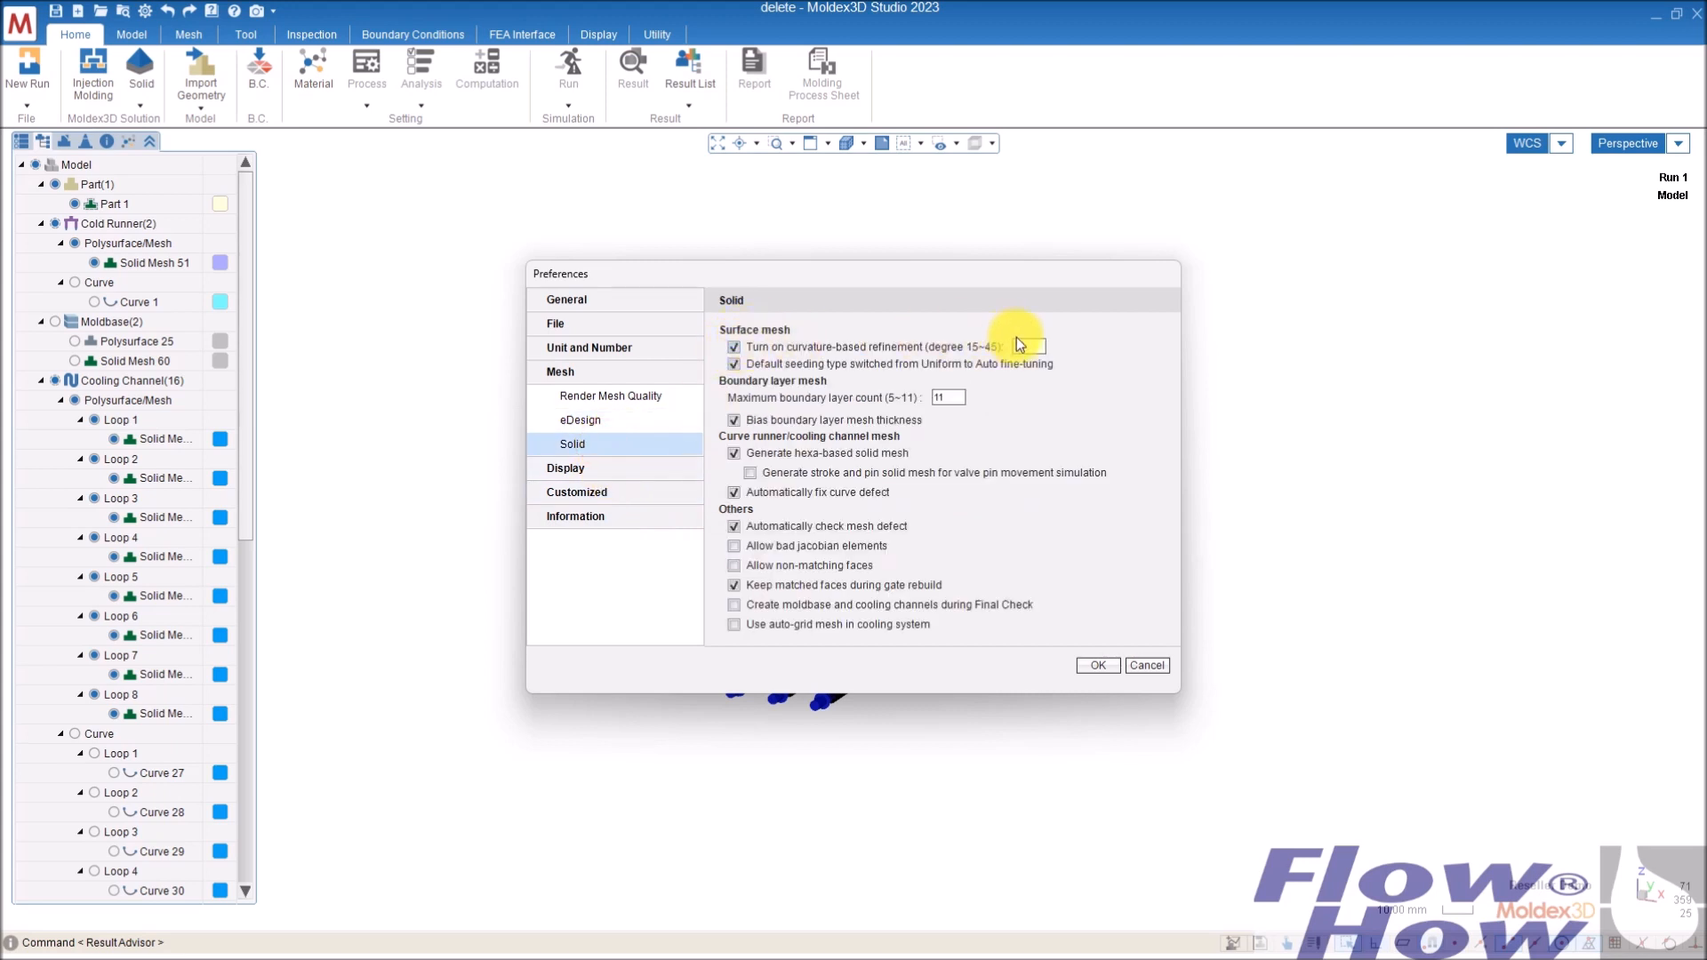
double_click(938, 399)
- Examine the display preferences for background, snap and graphics, including the vector length and special node size settings
click(598, 468)
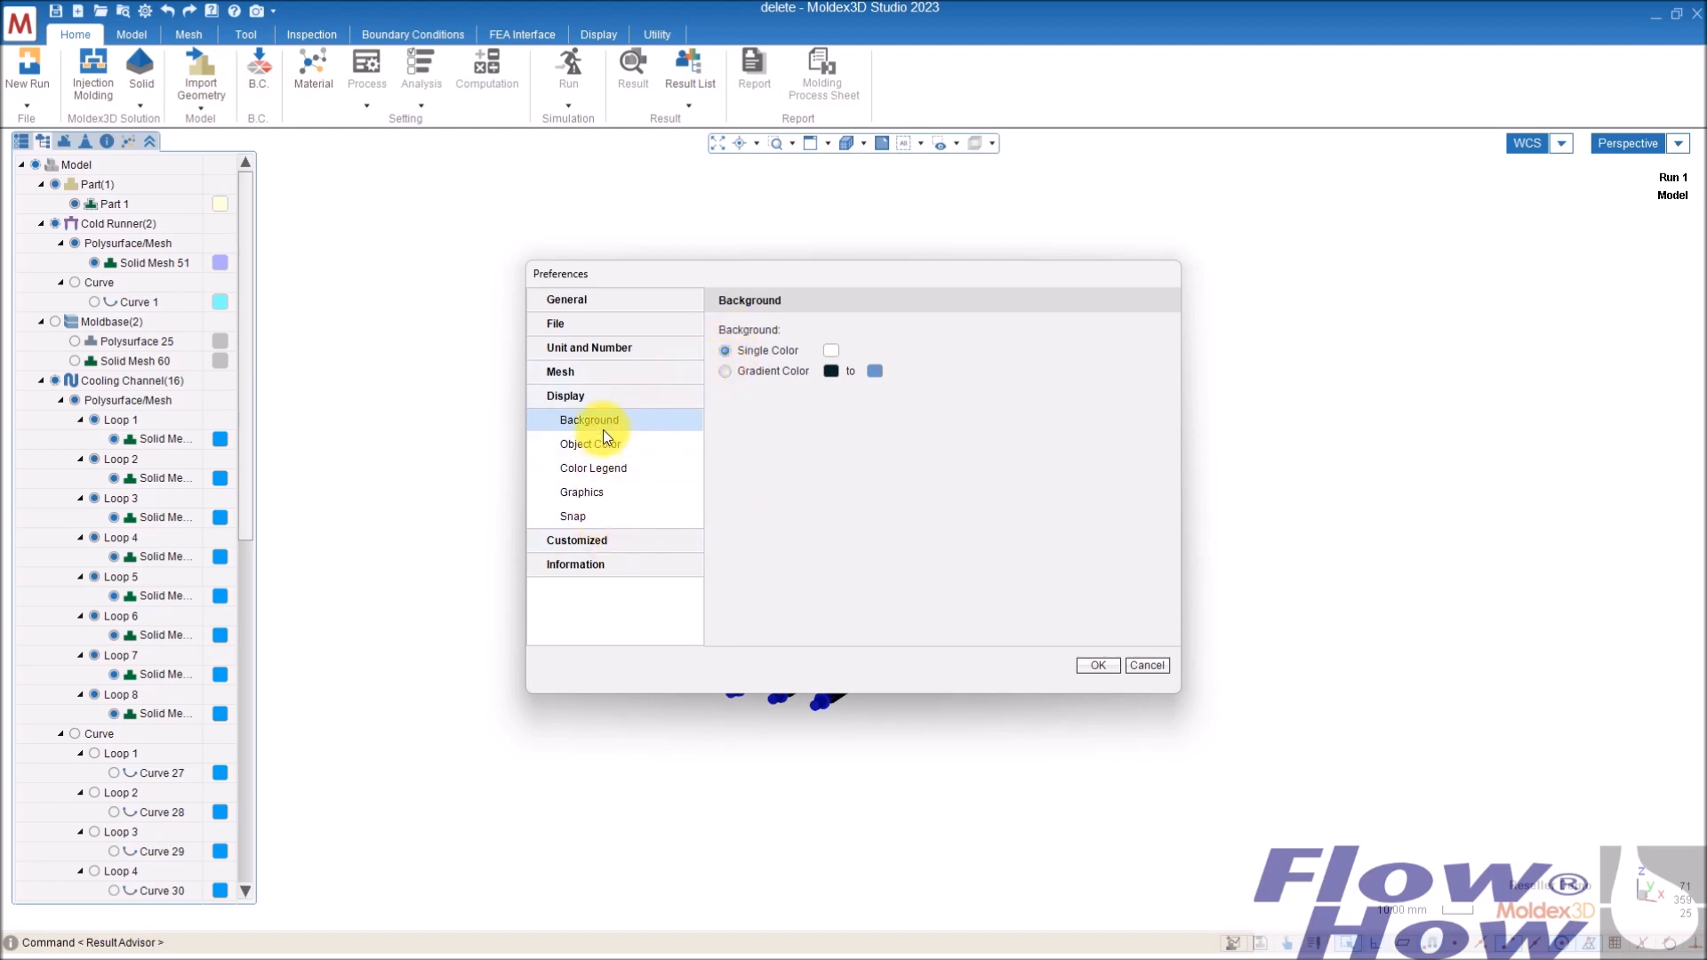
click(581, 520)
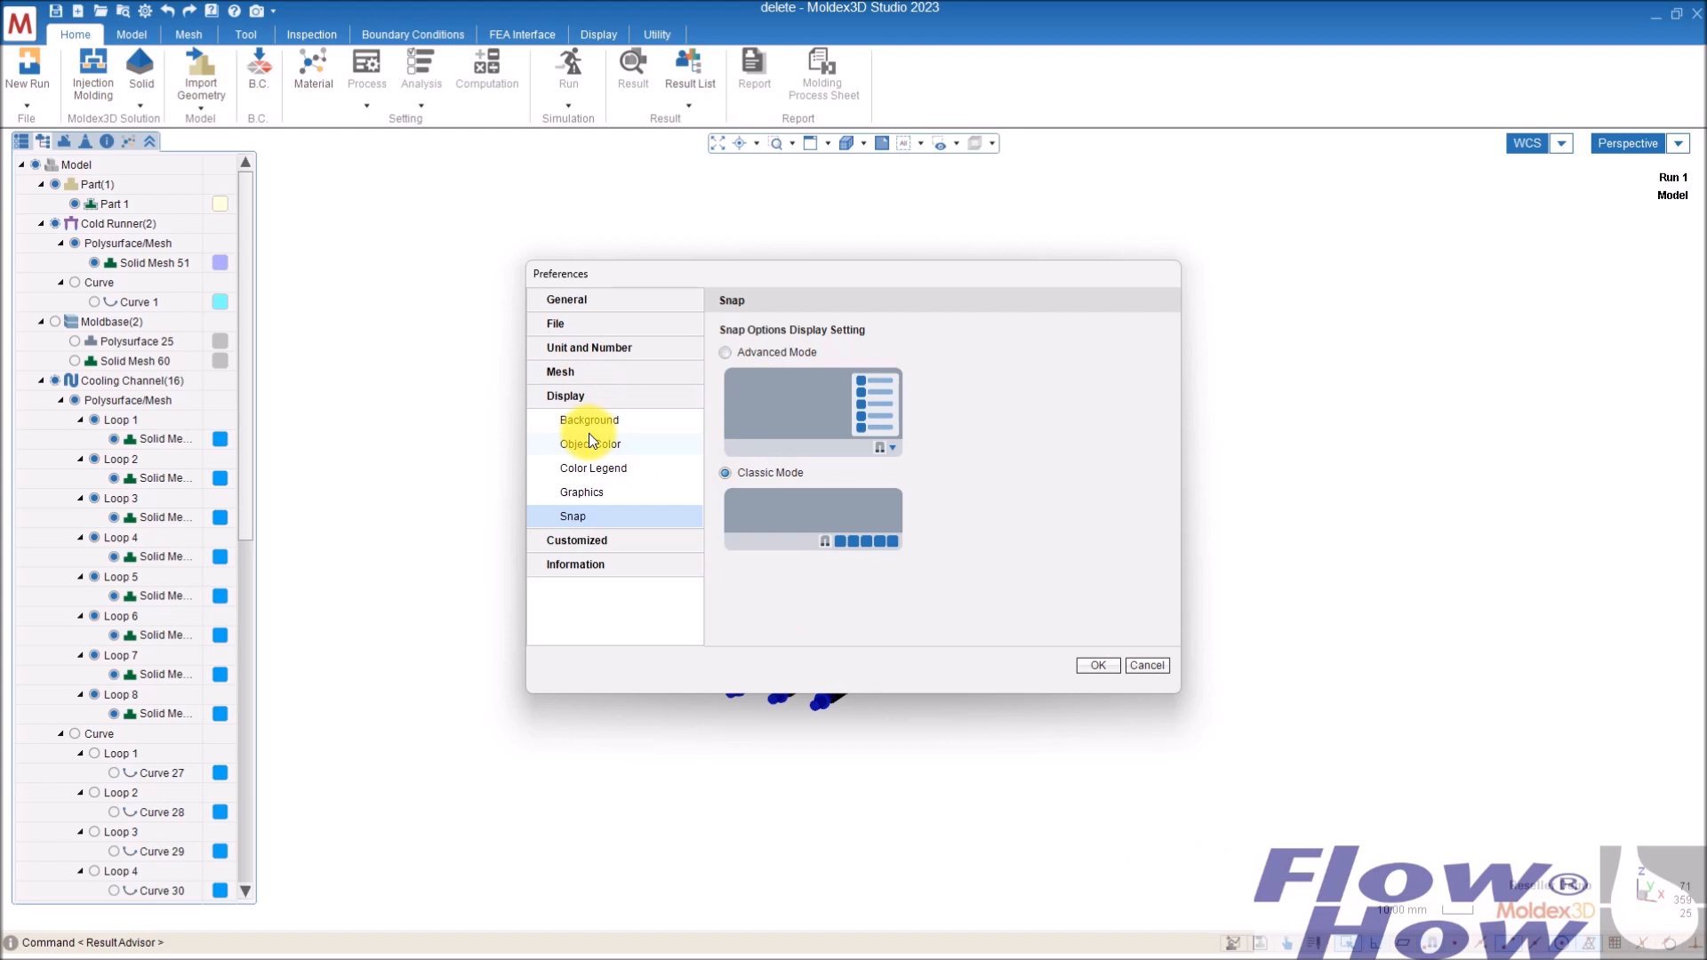
click(585, 493)
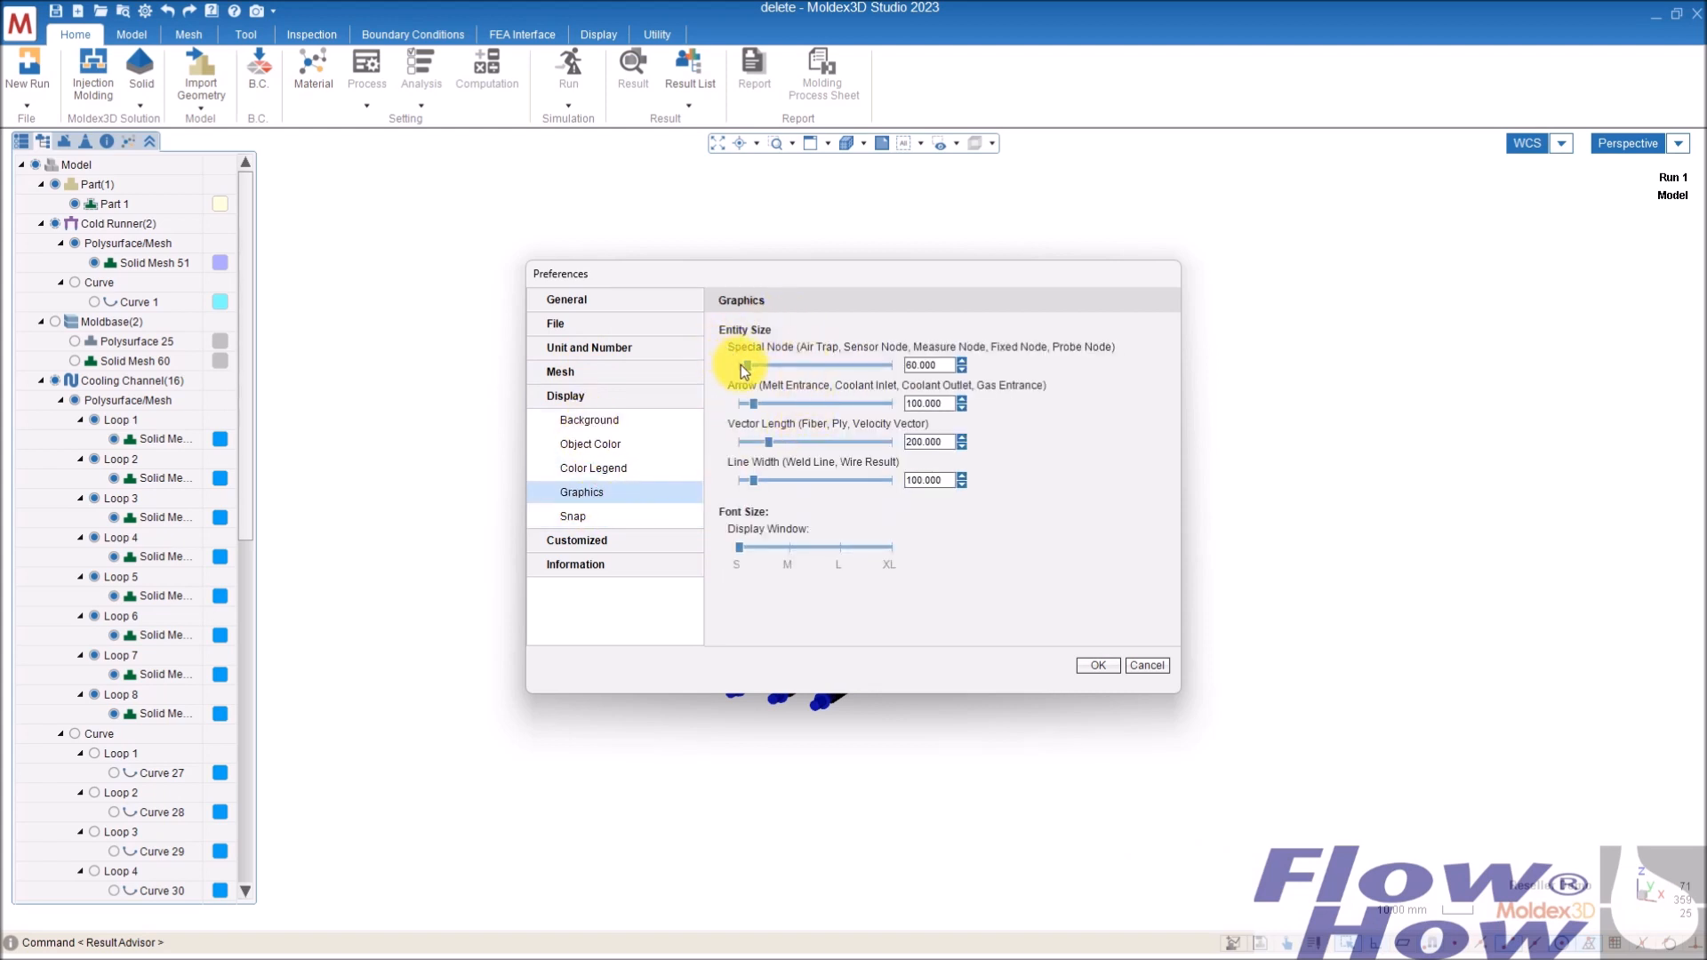
drag(762, 444, 757, 446)
mouse_move(747, 365)
mouse_down()
mouse_move(772, 370)
mouse_move(754, 364)
mouse_up()
- Examine the keyboard shortcuts and mouse control references and close the preferences with the settings accepted
click(633, 541)
click(628, 496)
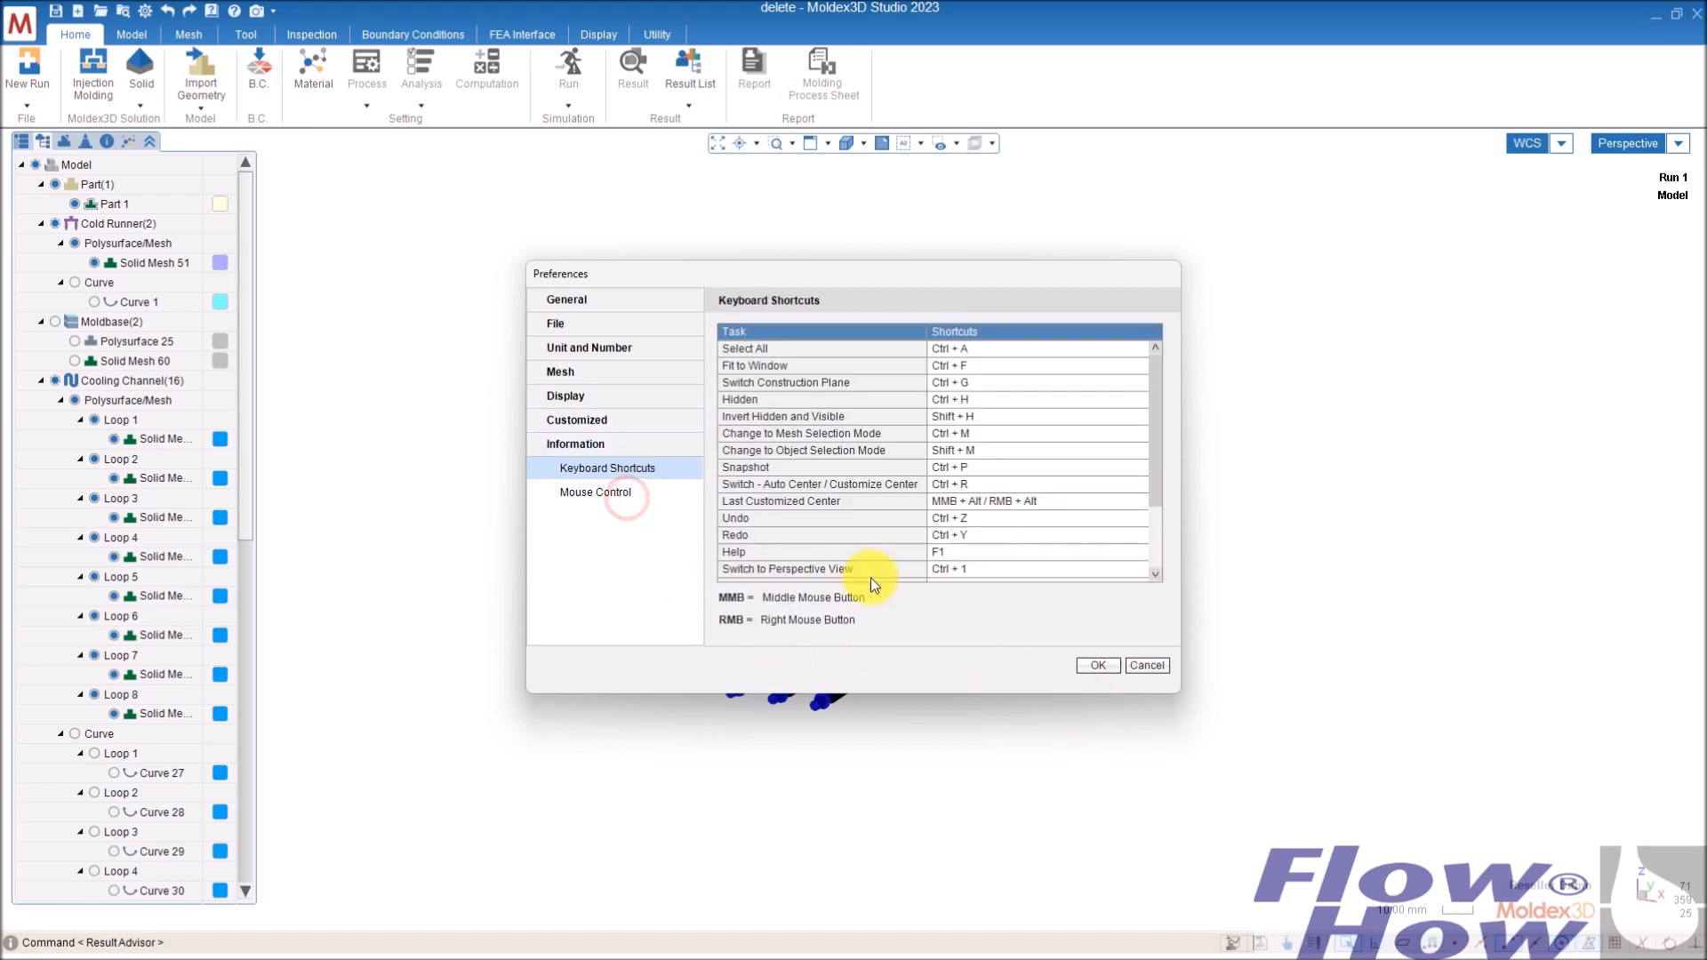
click(1005, 382)
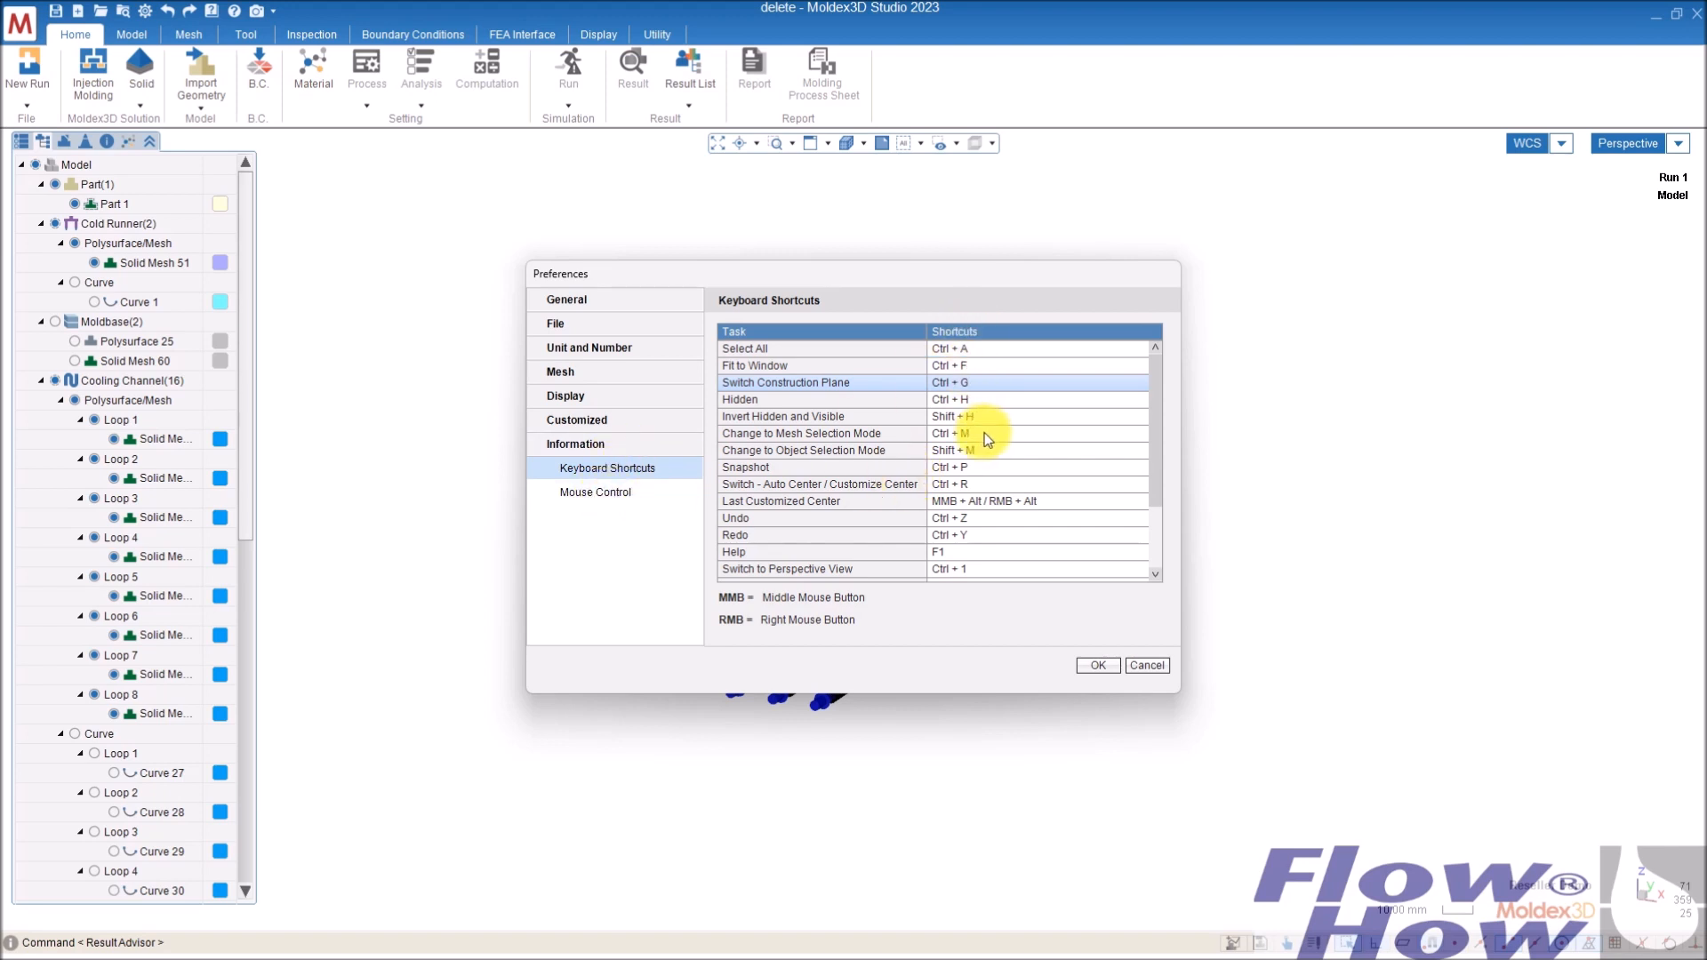
click(623, 489)
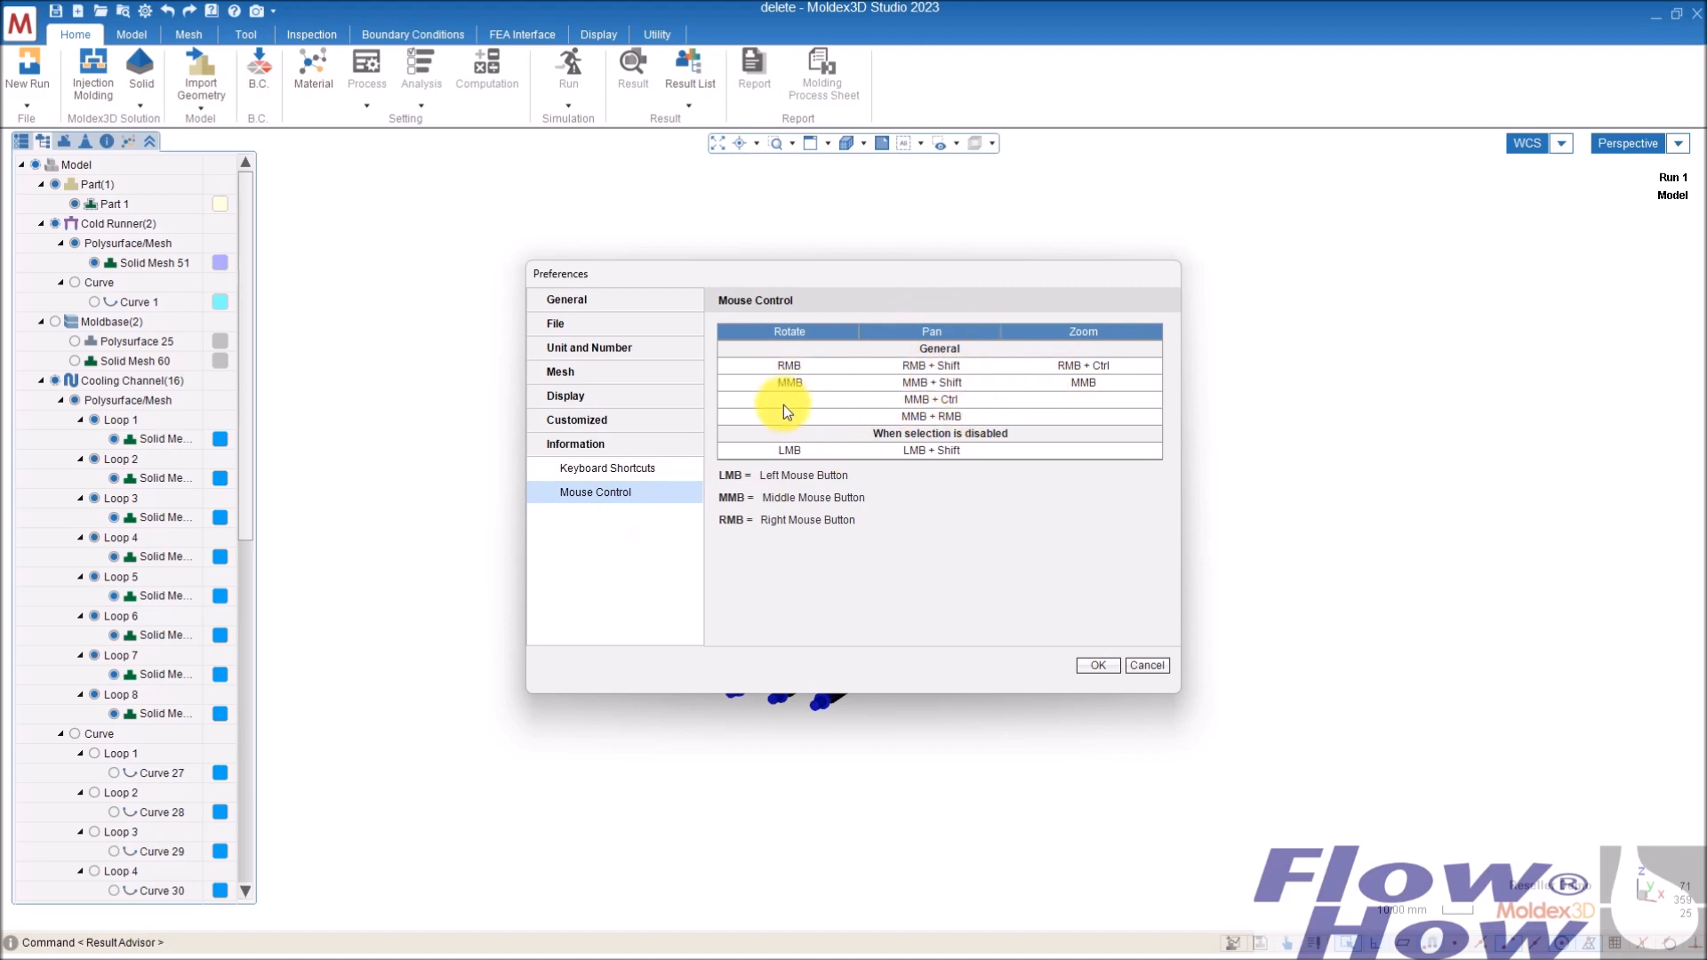
click(1098, 664)
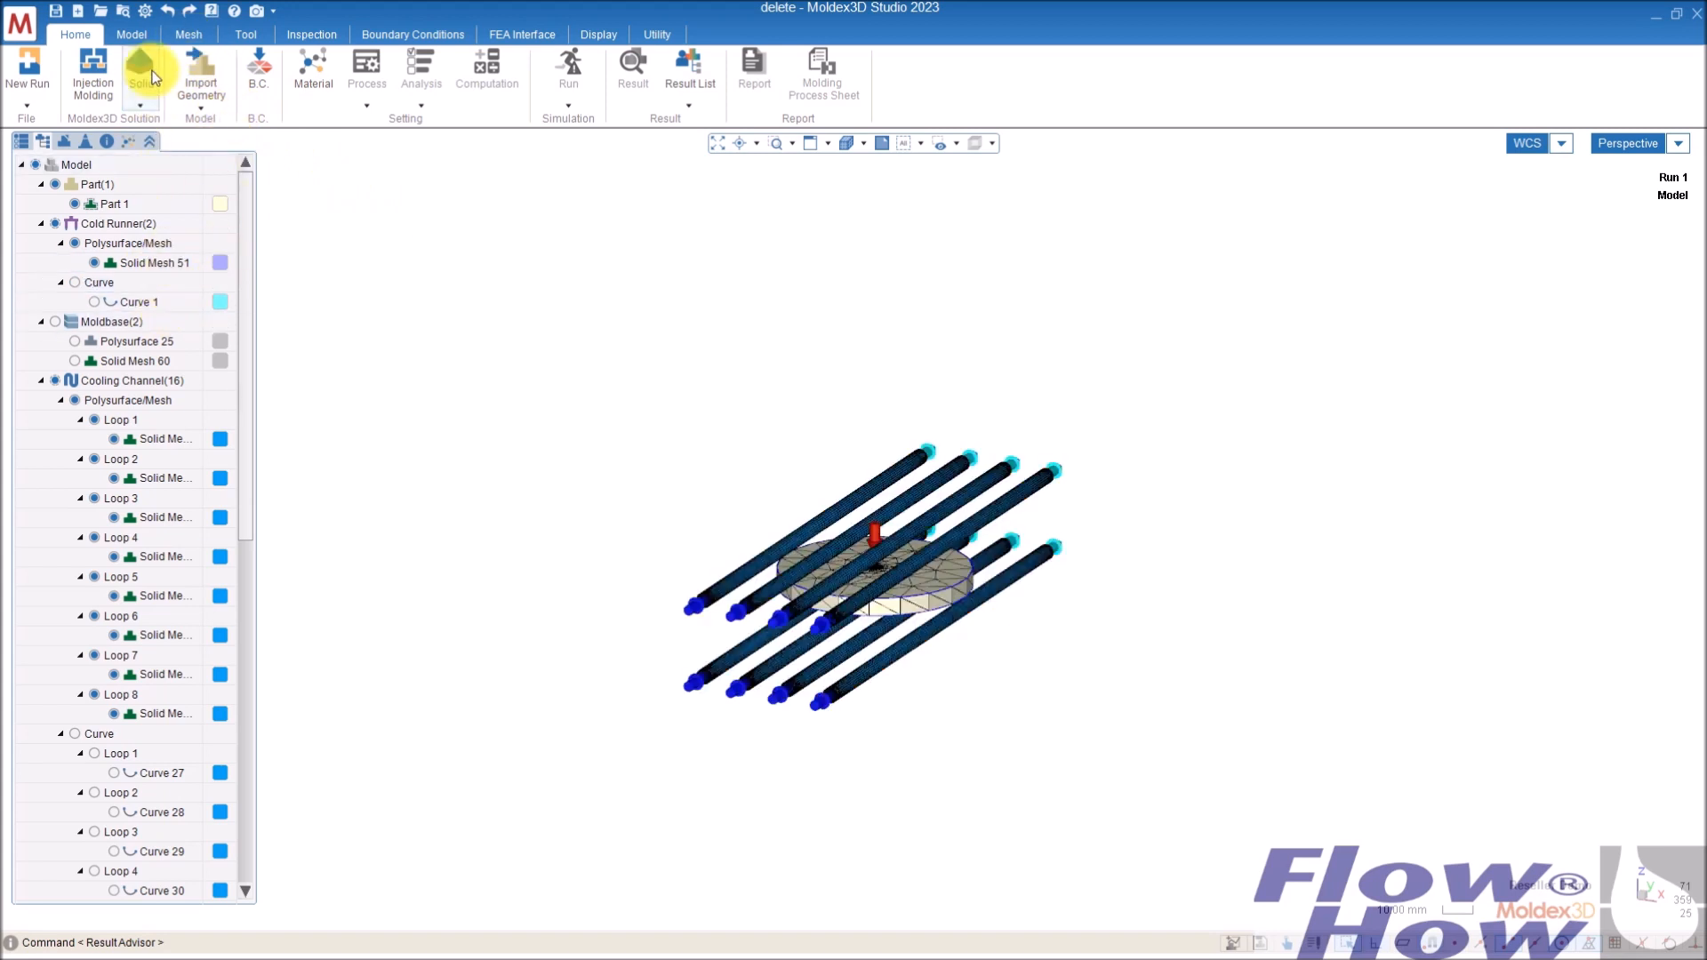
- Open the solid mesh parameters and collapse the curve and hybrid meshing sections, leaving geometry meshing expanded
click(187, 34)
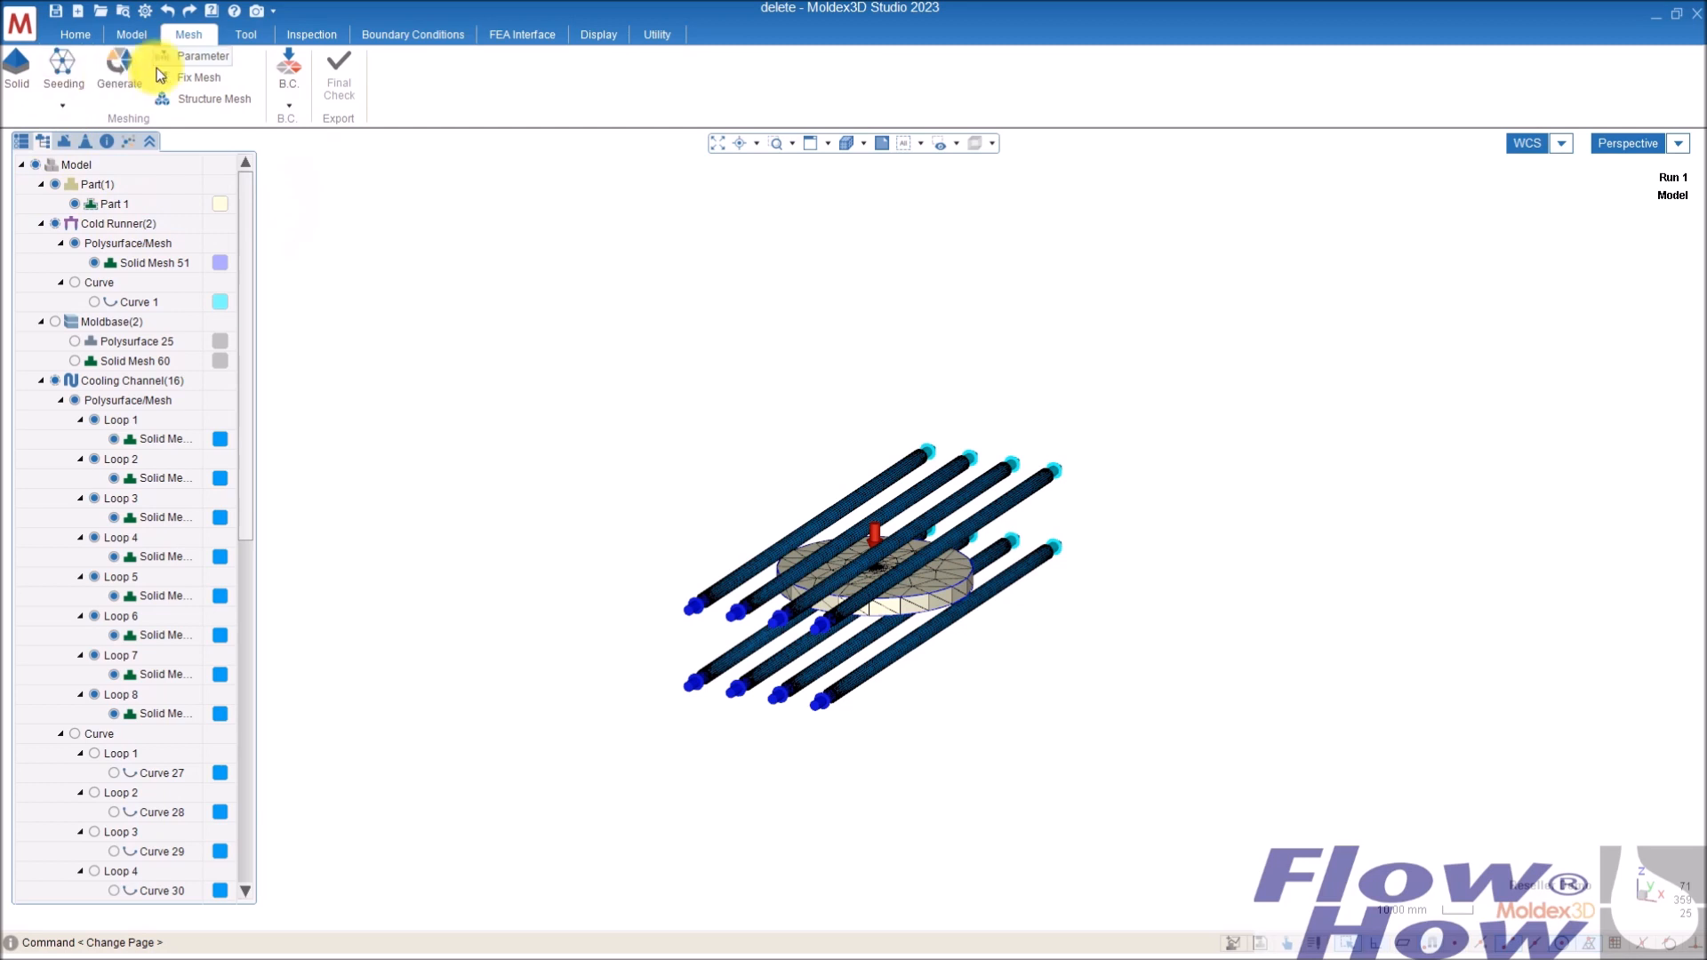
click(200, 55)
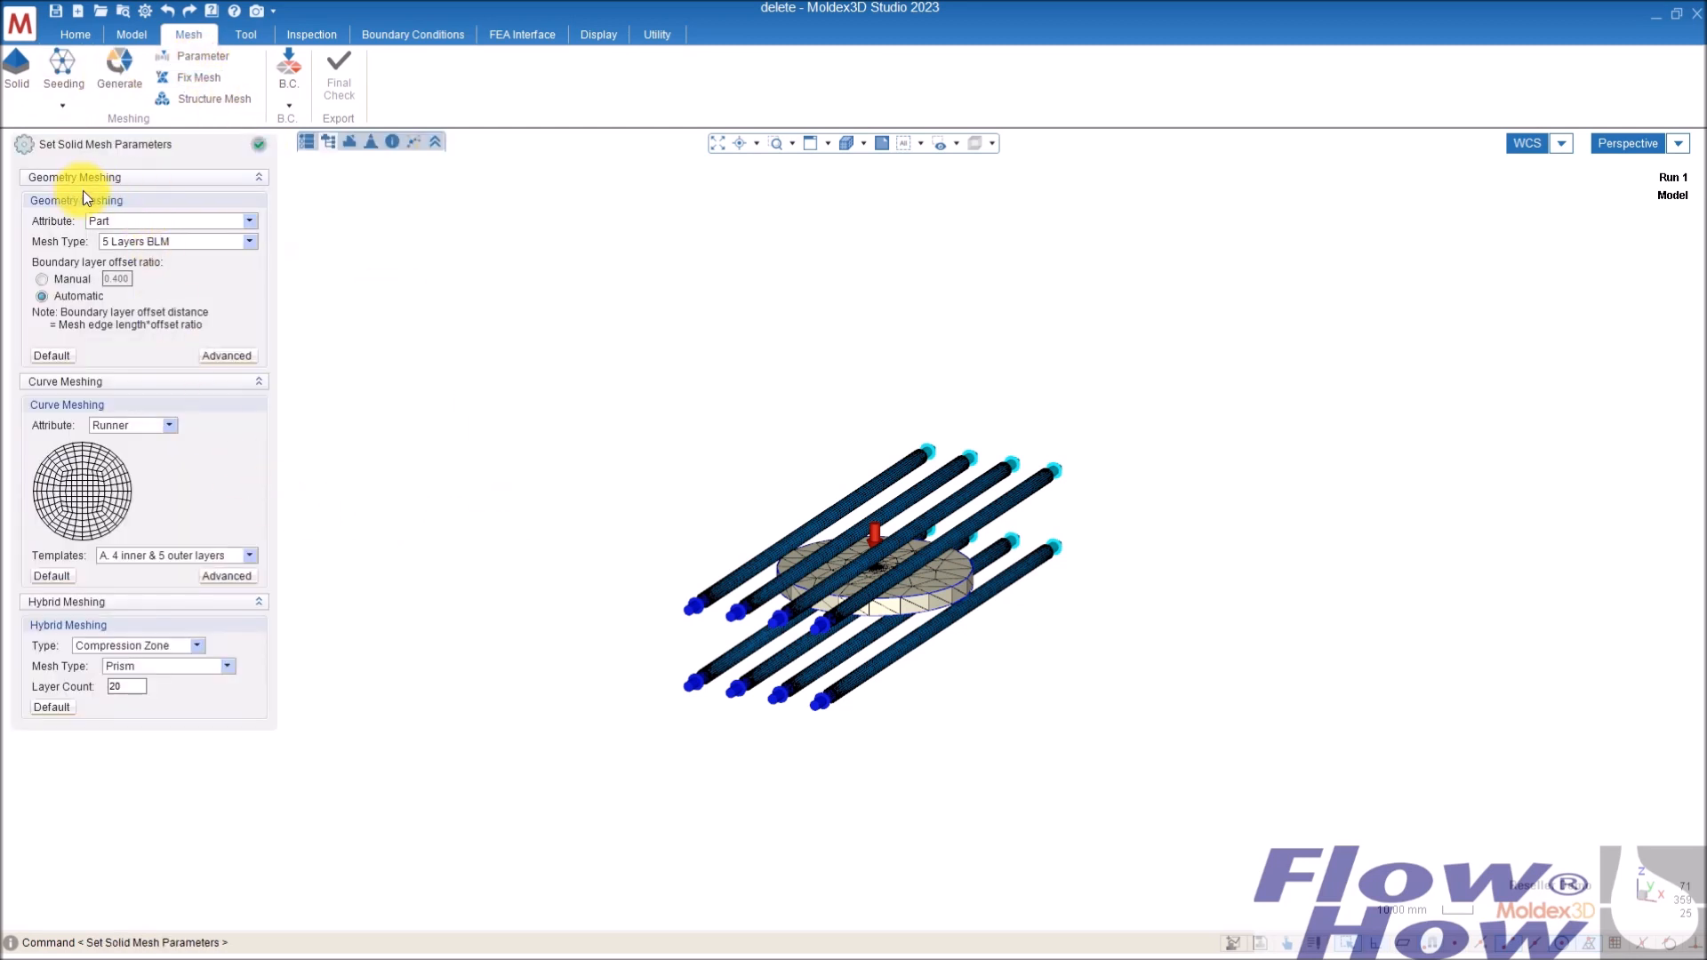
click(261, 381)
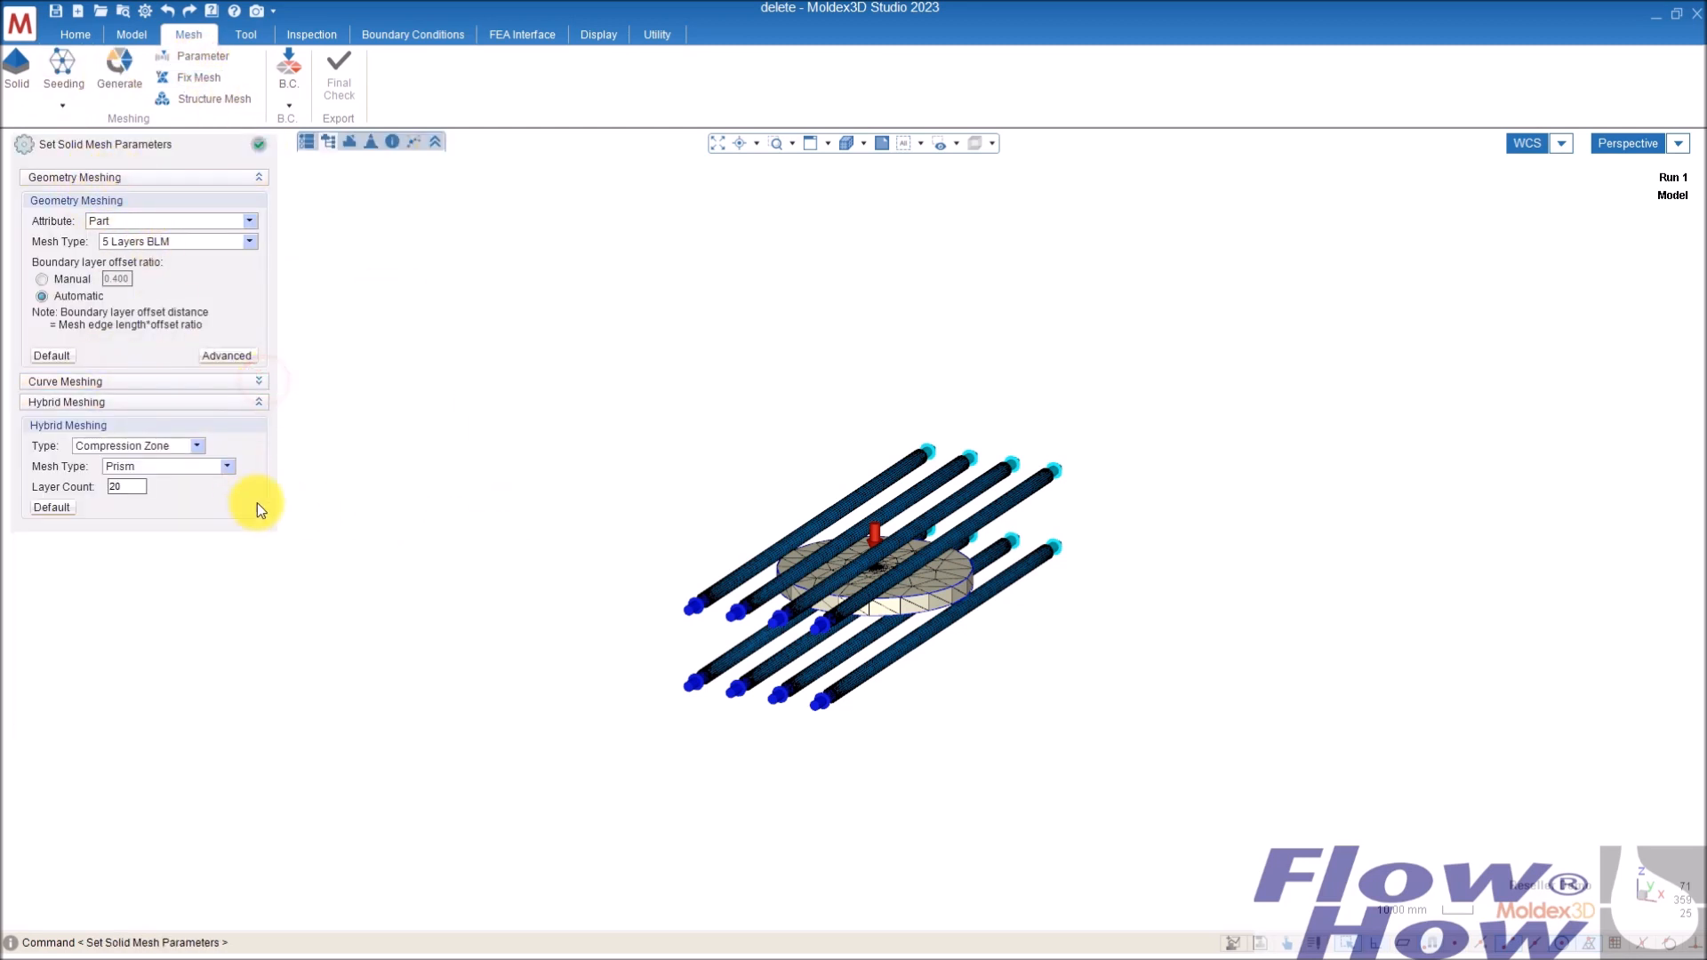
click(260, 403)
click(259, 176)
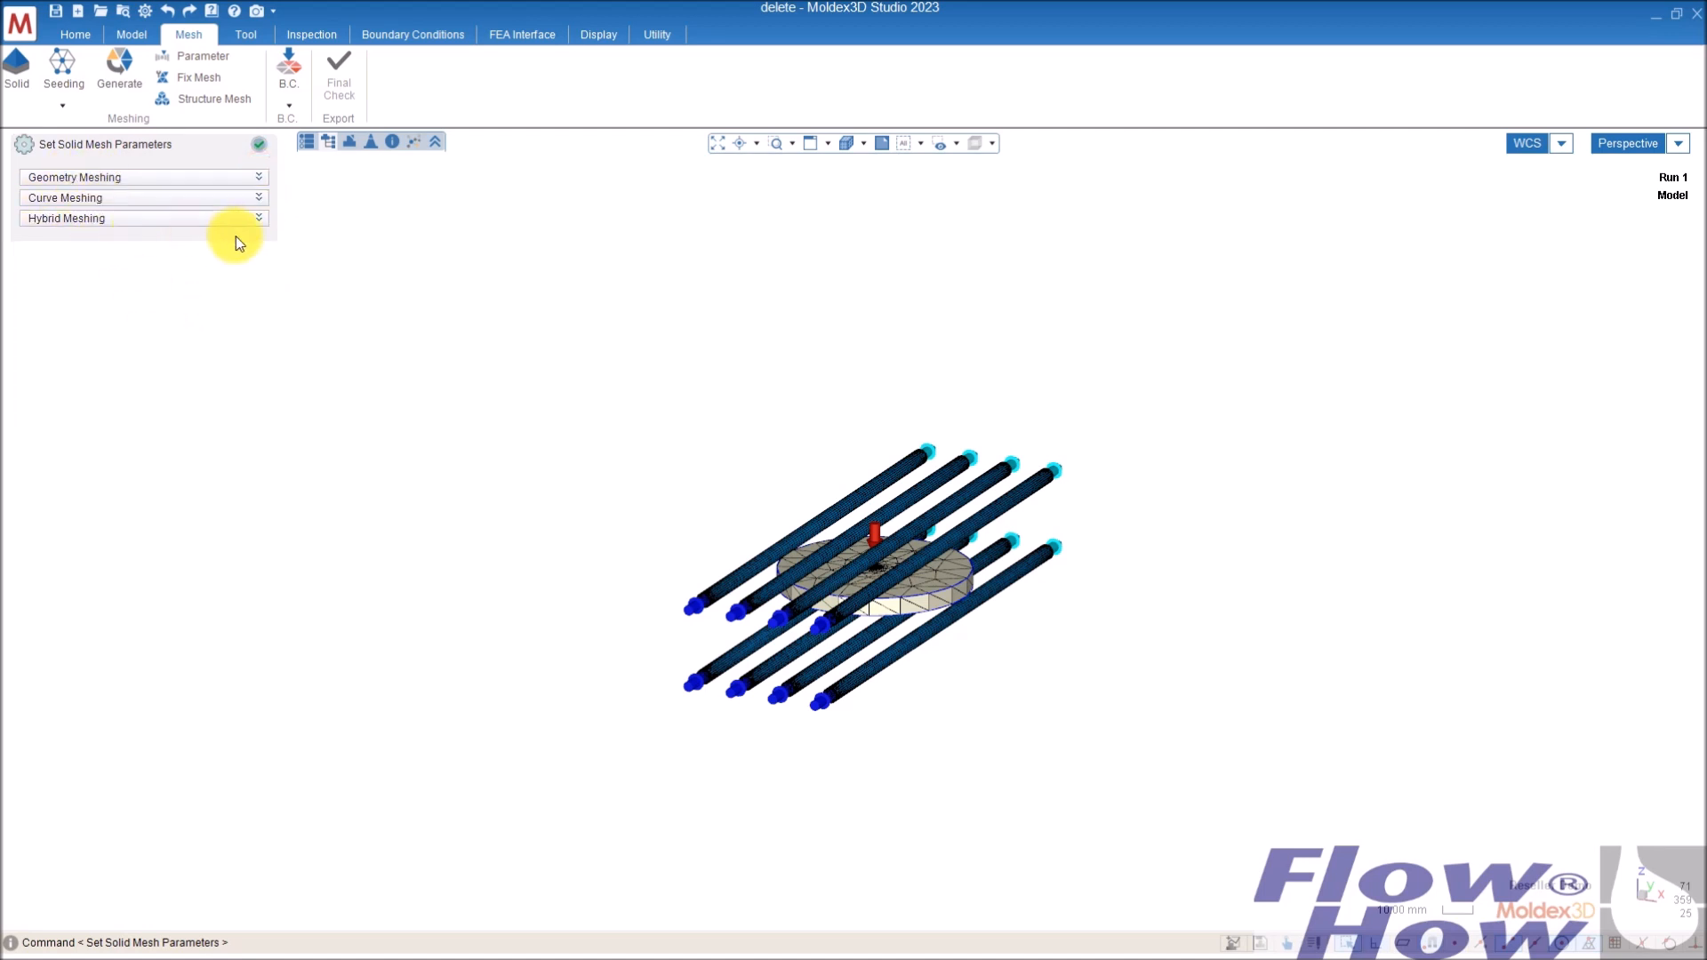
click(259, 177)
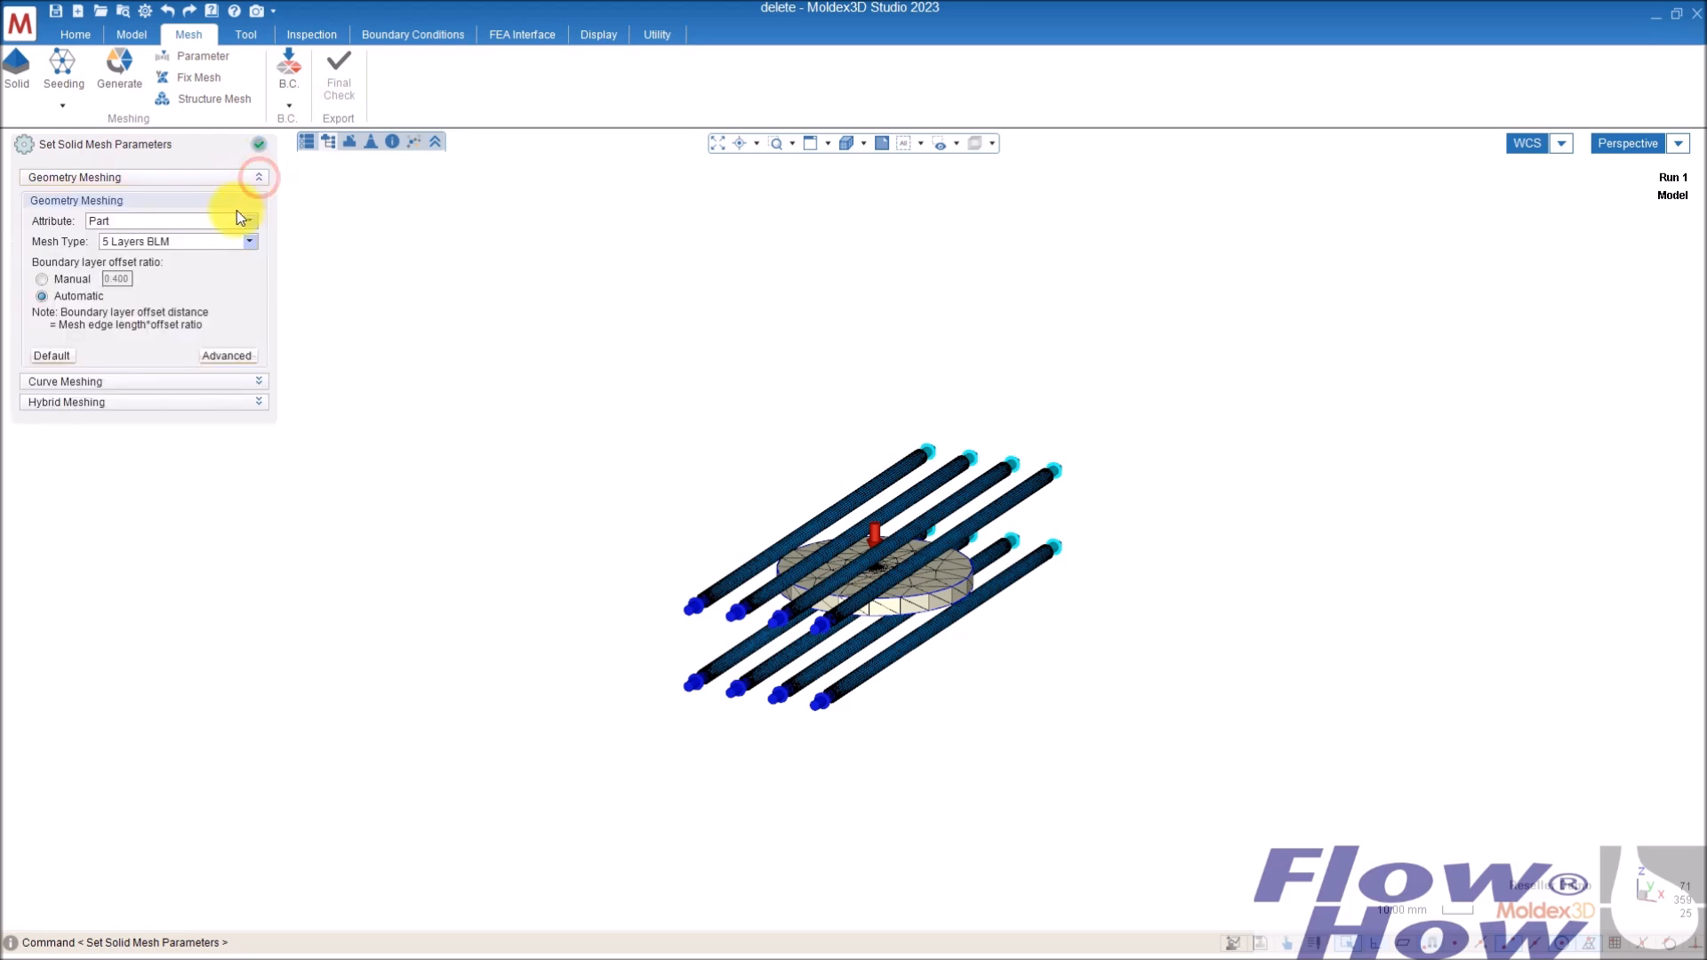
- Display the geometry meshing settings for the Part Insert attribute and examine the available mesh types
click(185, 221)
click(158, 256)
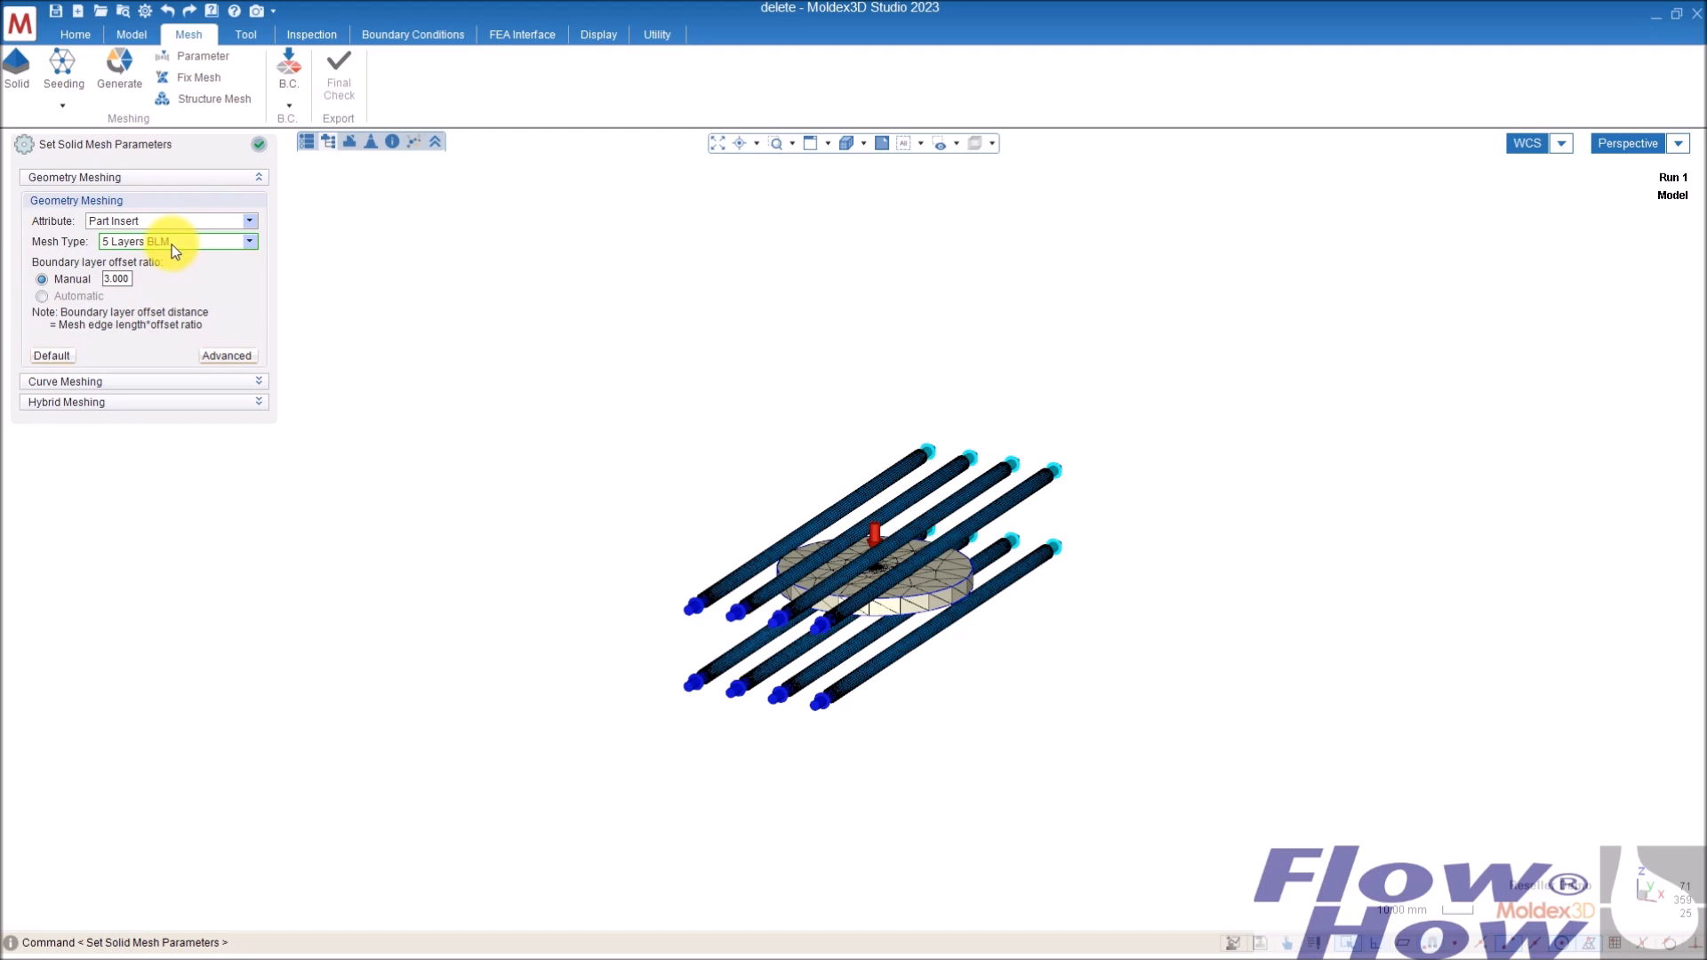
click(173, 243)
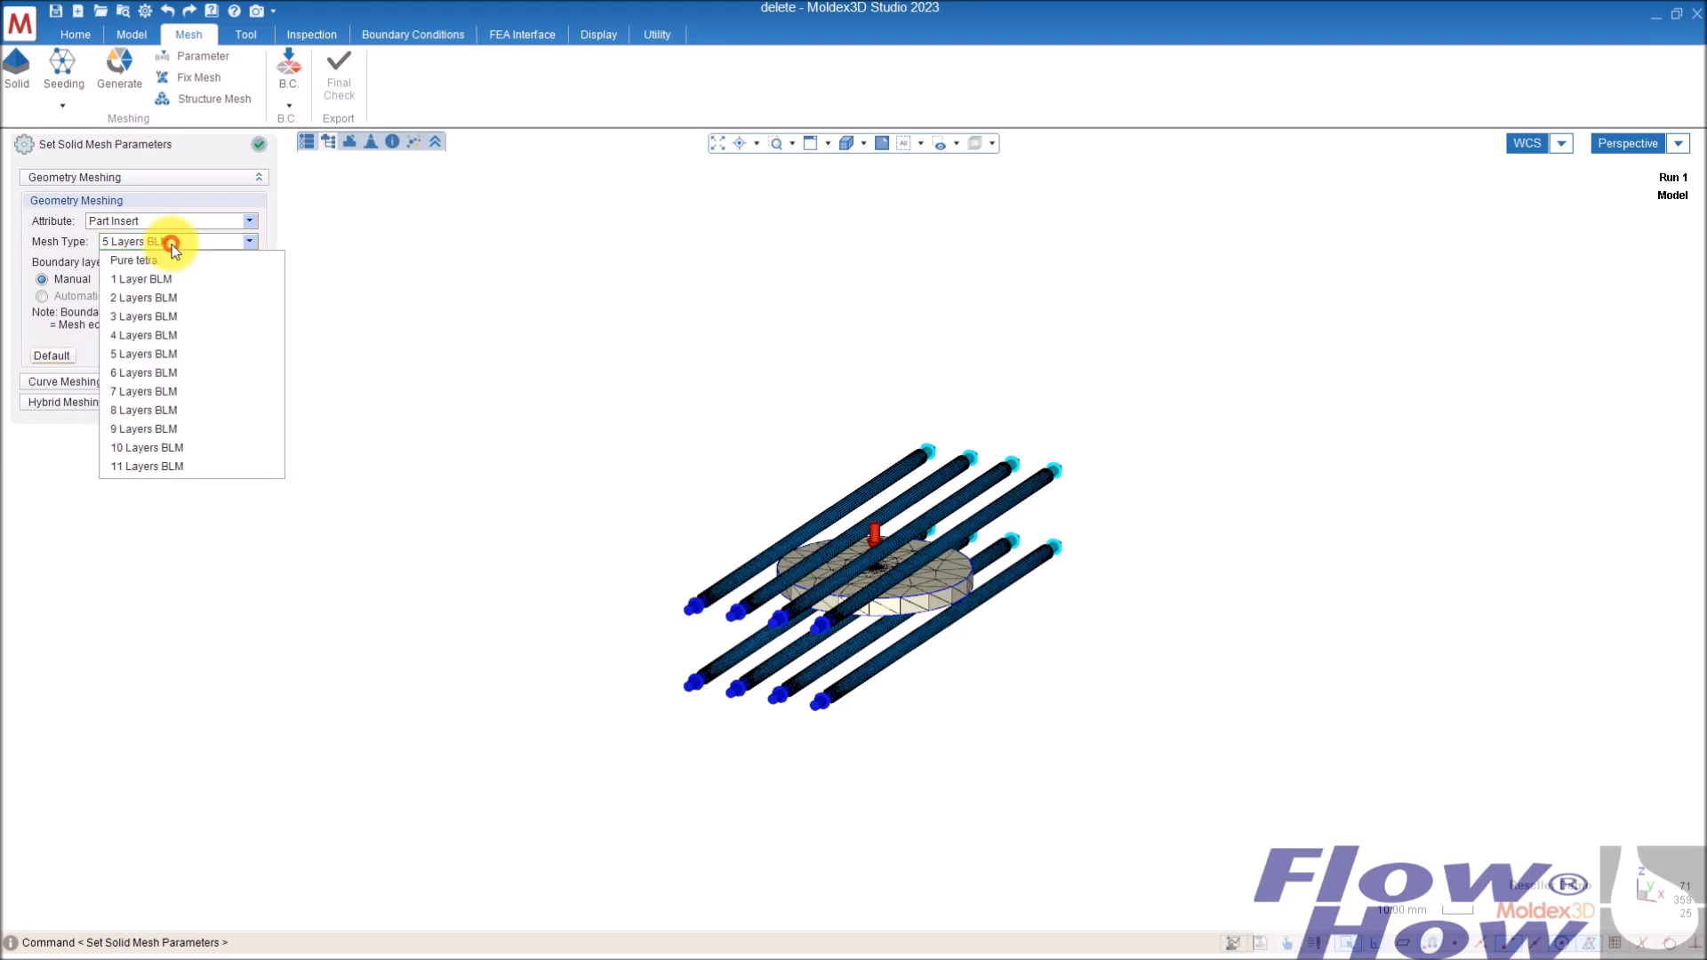
click(173, 244)
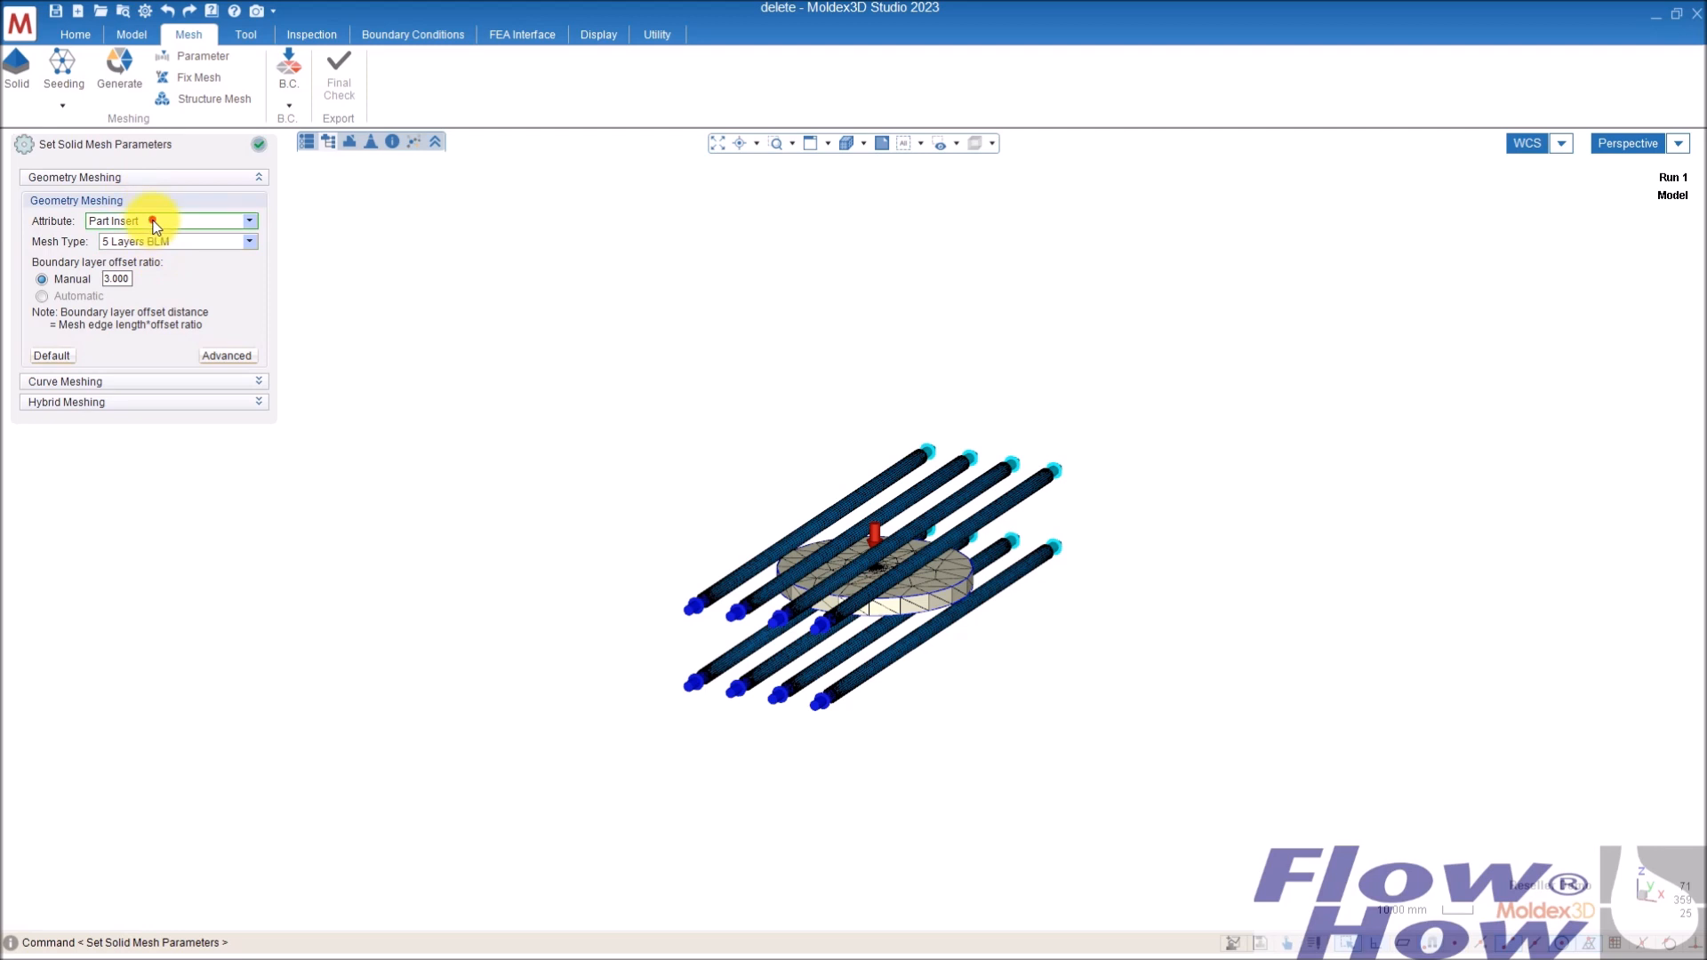
- Display the geometry meshing settings for the Runner attribute and the Cooling Channel attribute and examine their mesh types
click(142, 220)
click(138, 279)
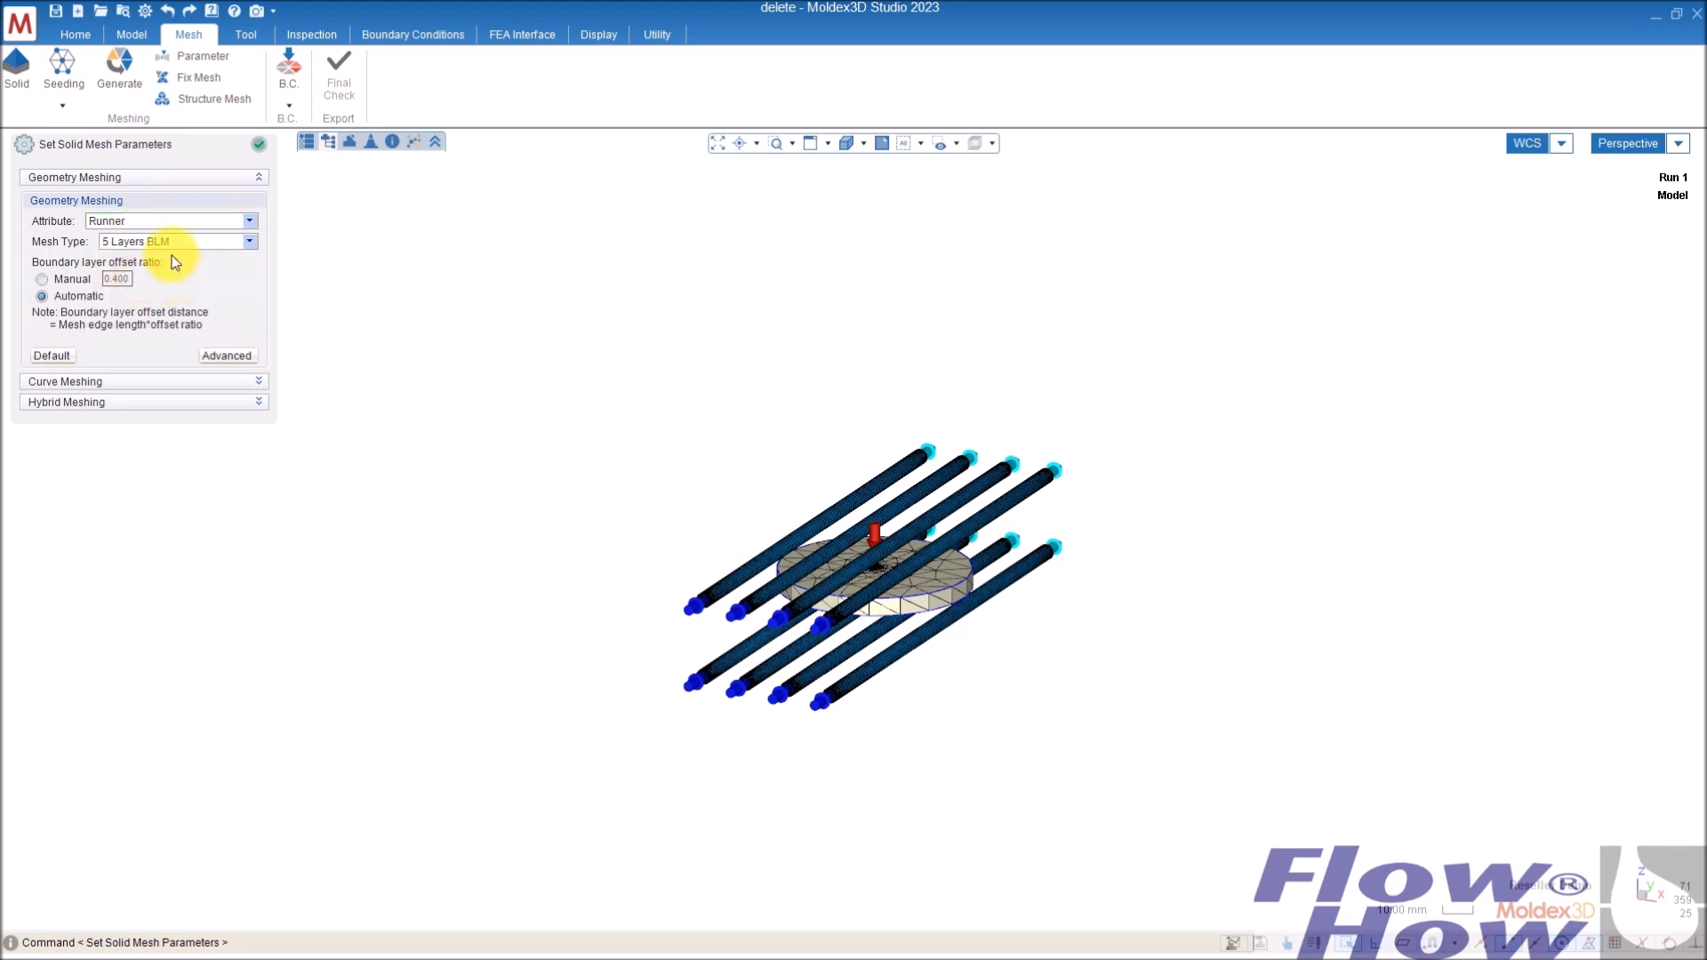
click(131, 223)
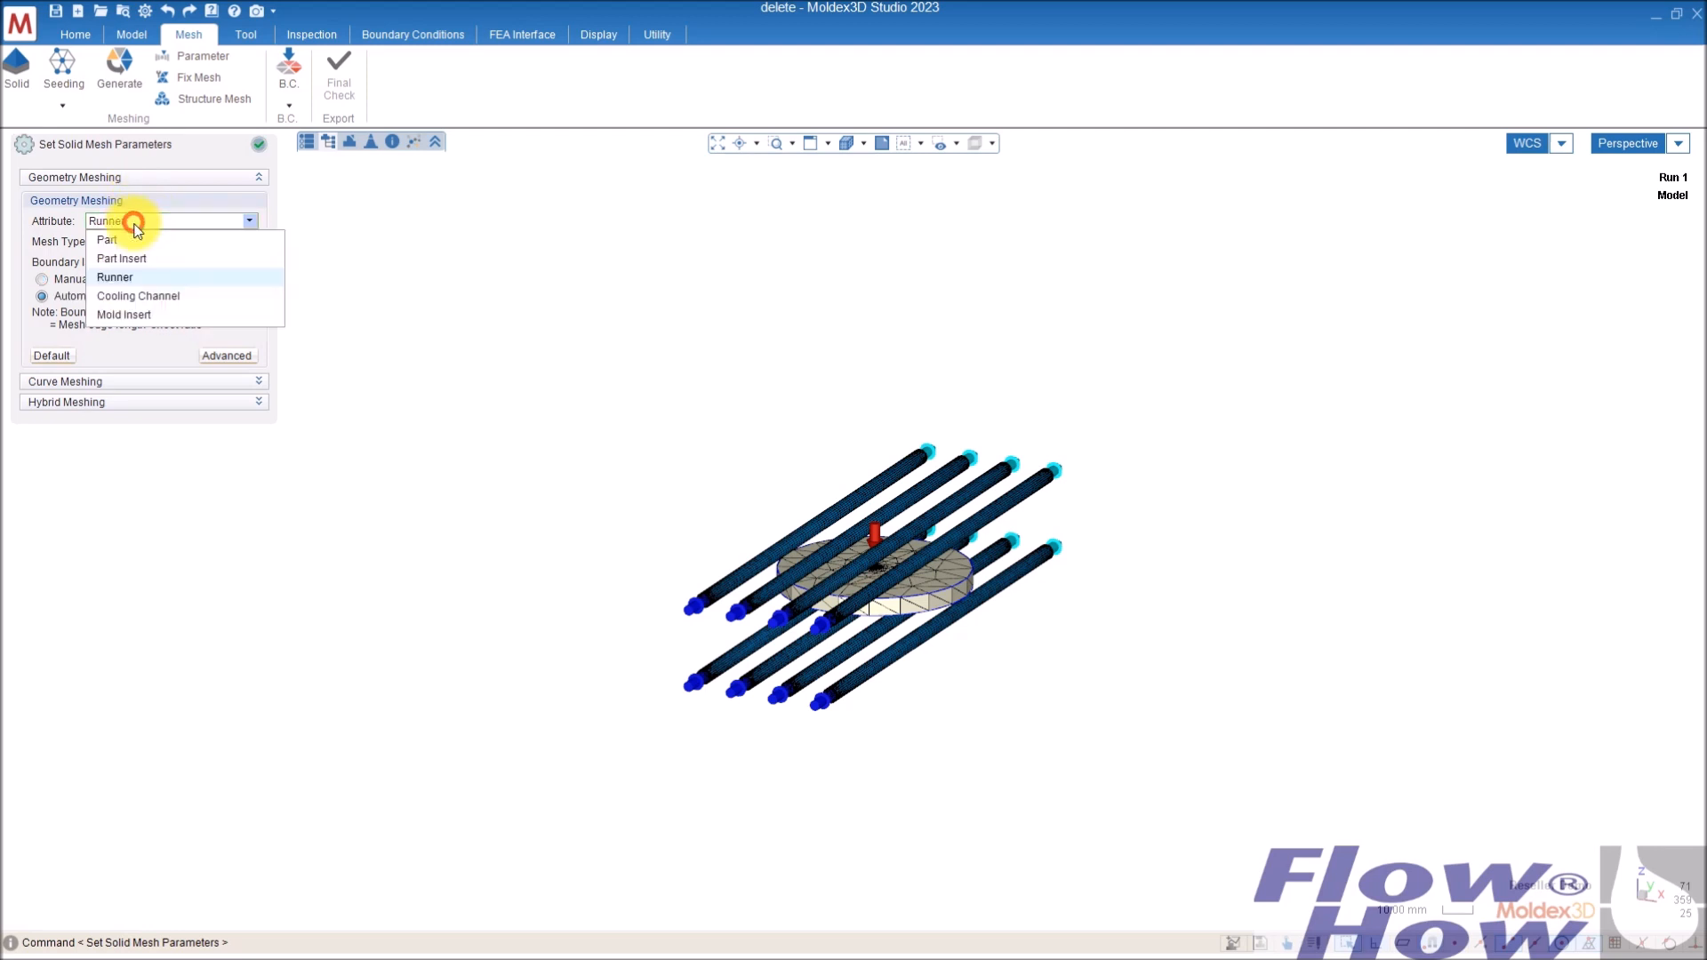
click(132, 294)
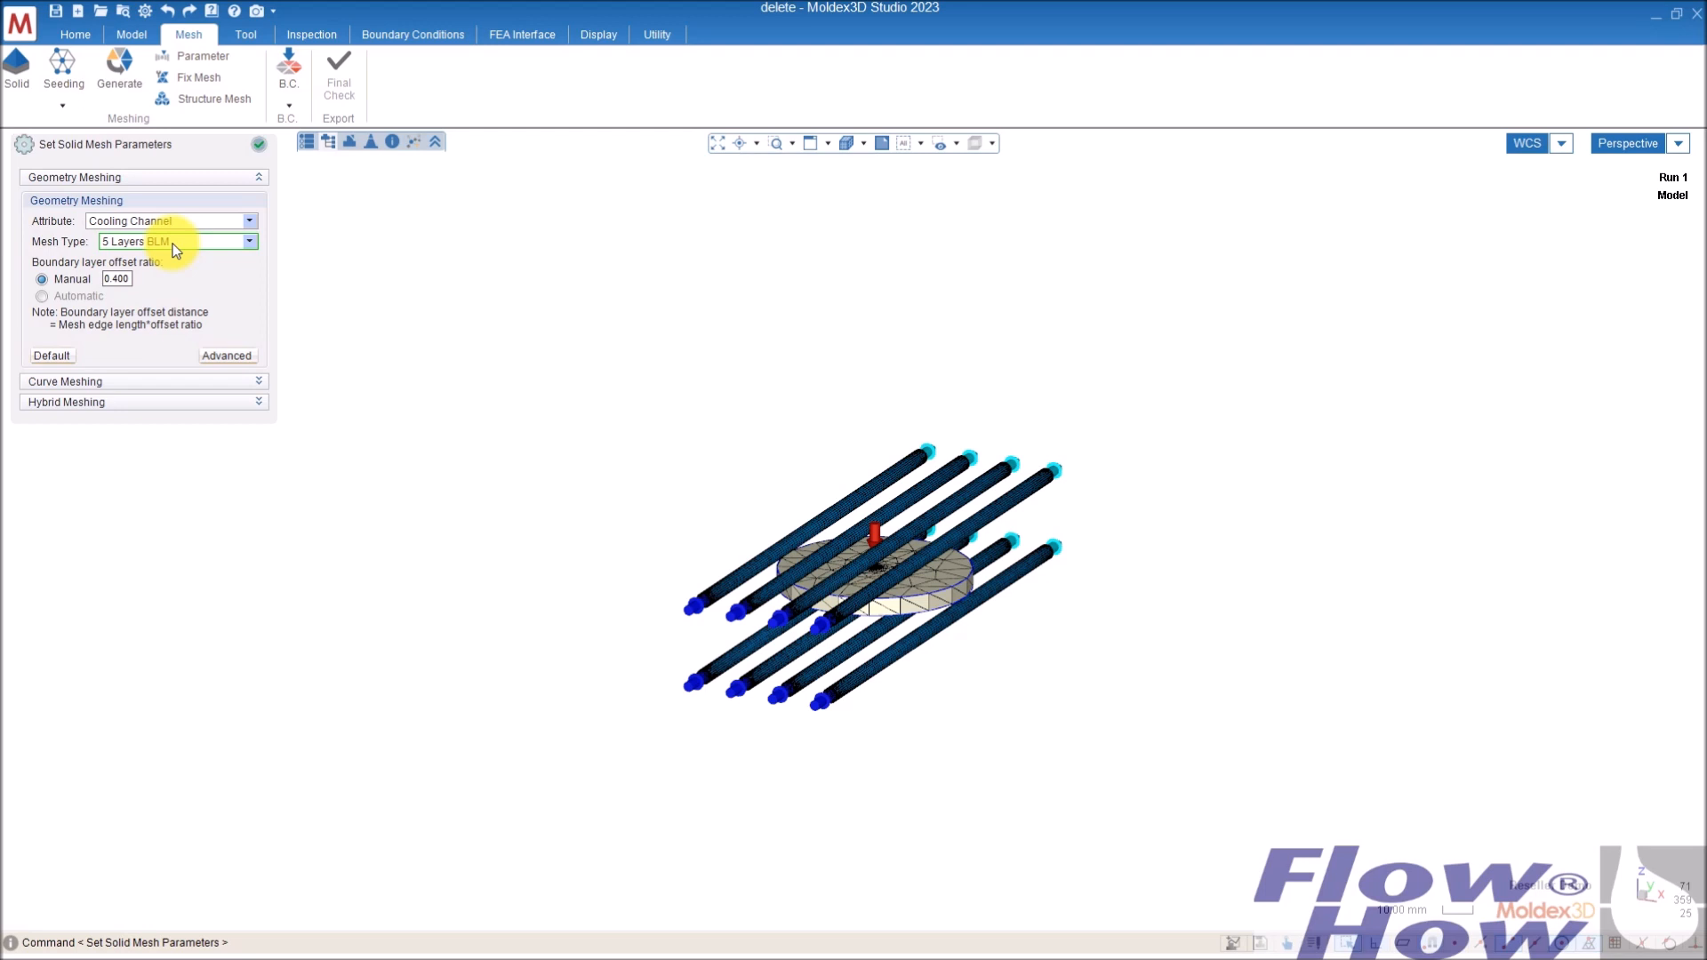
- Examine the geometry meshing settings for the Mold Insert attribute and return the attribute to Part
click(163, 221)
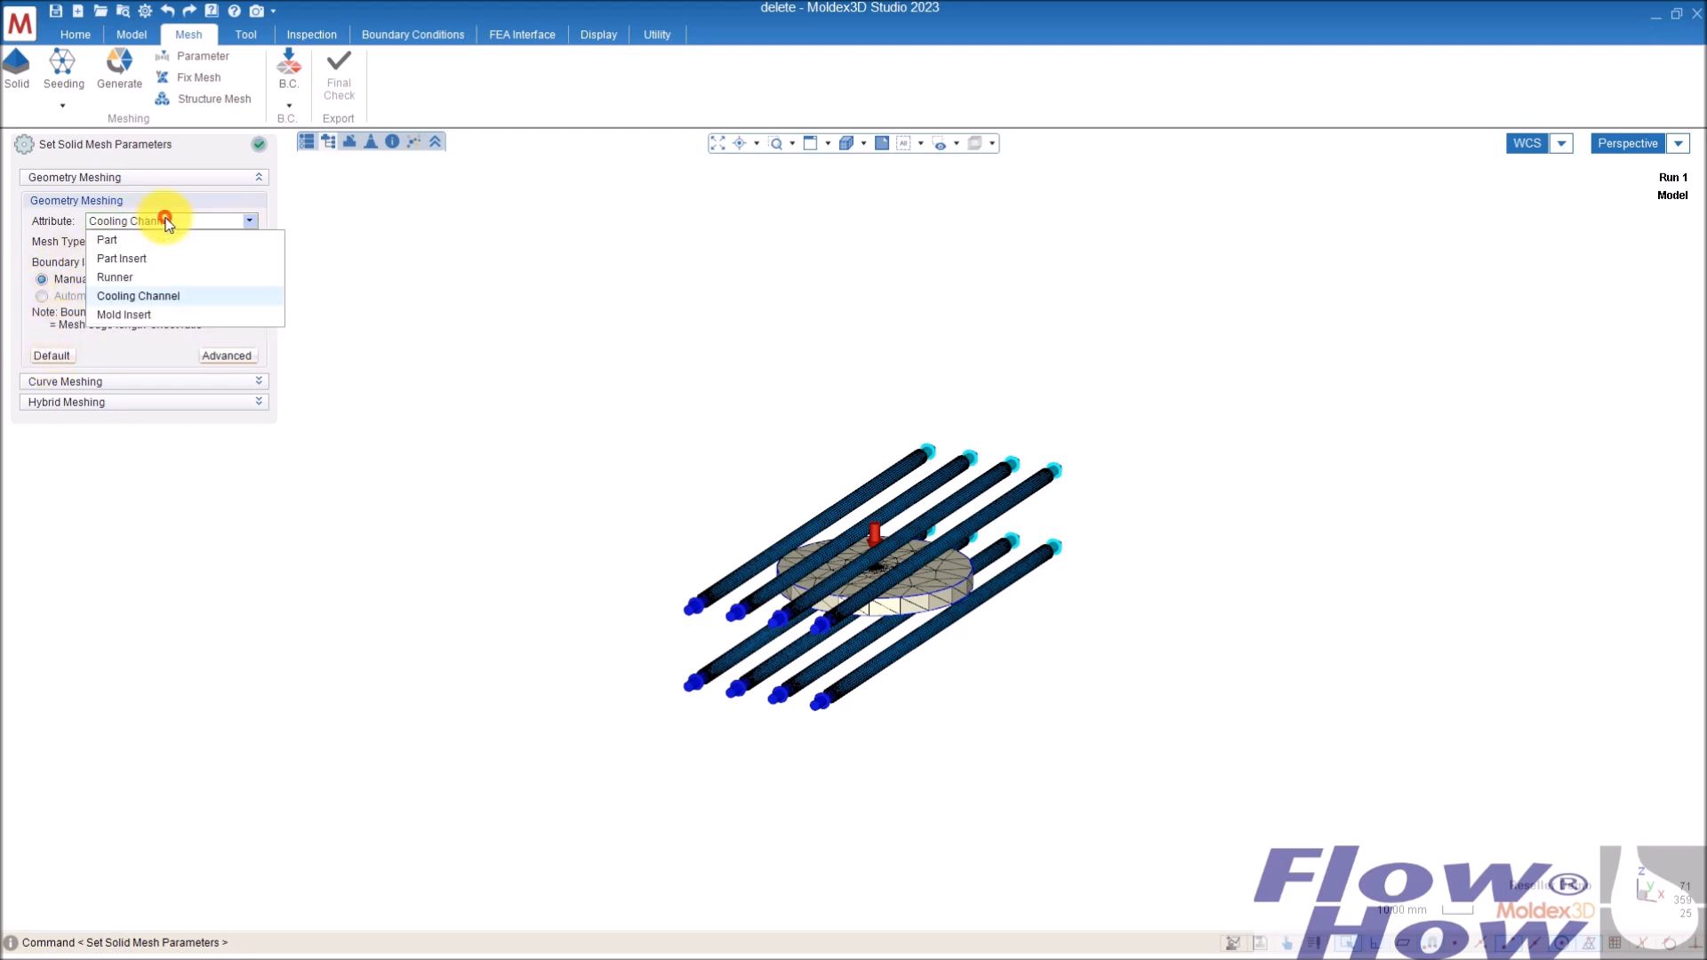
click(140, 315)
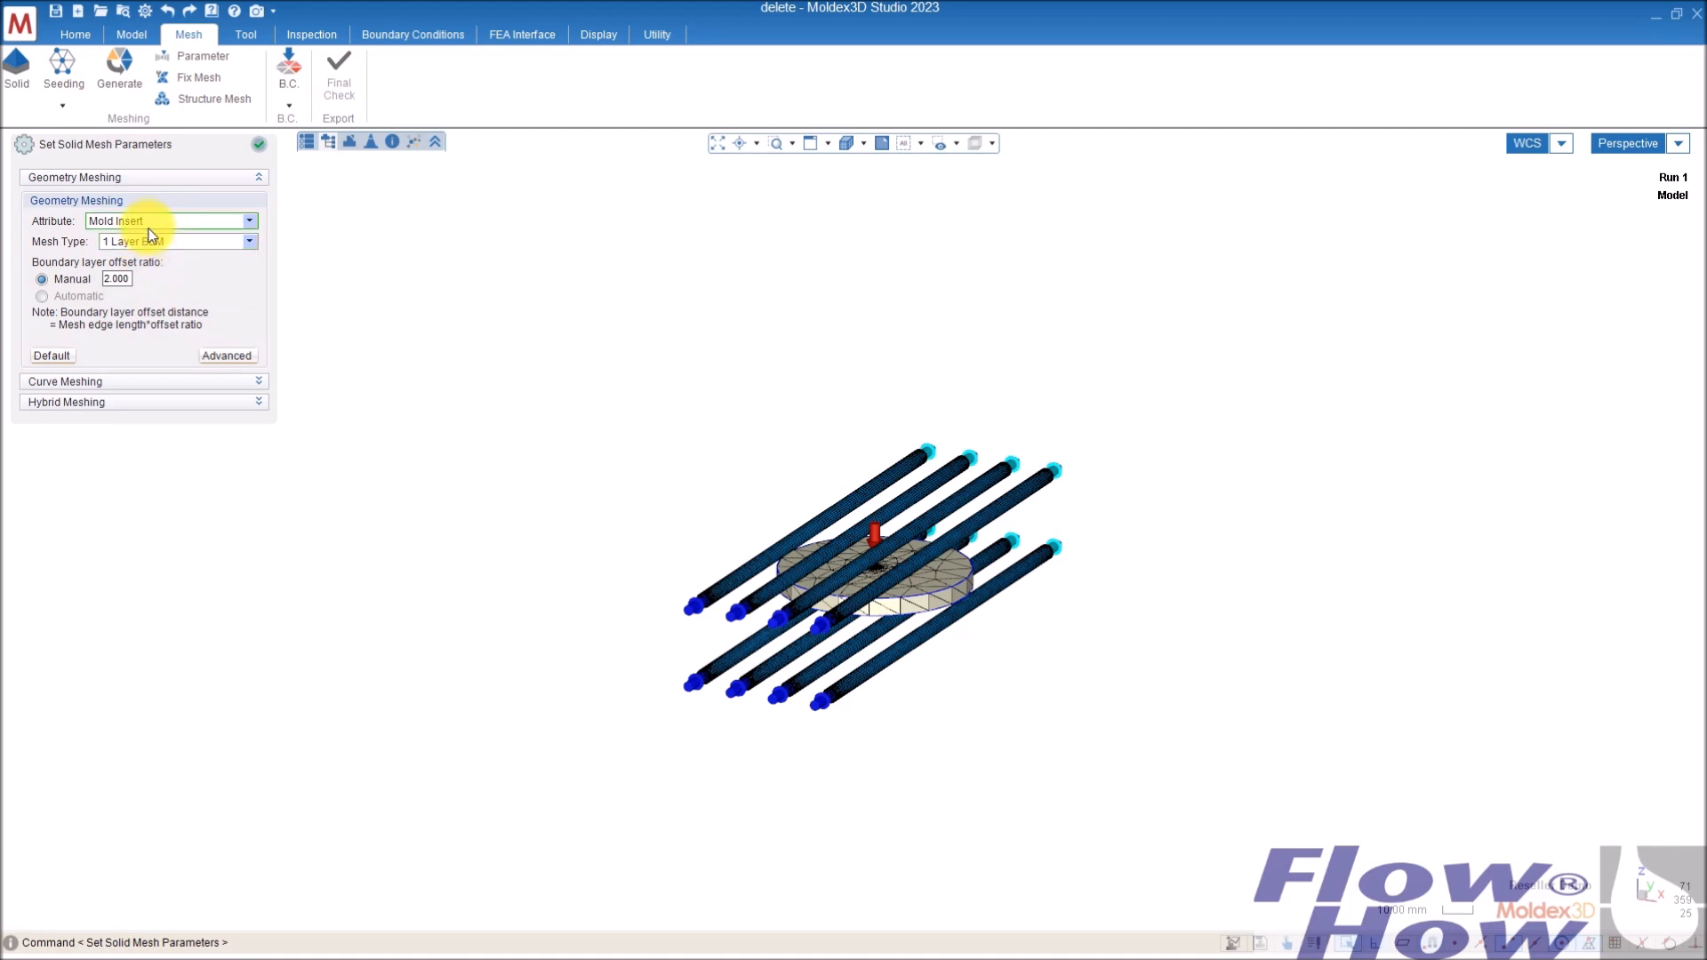
click(159, 222)
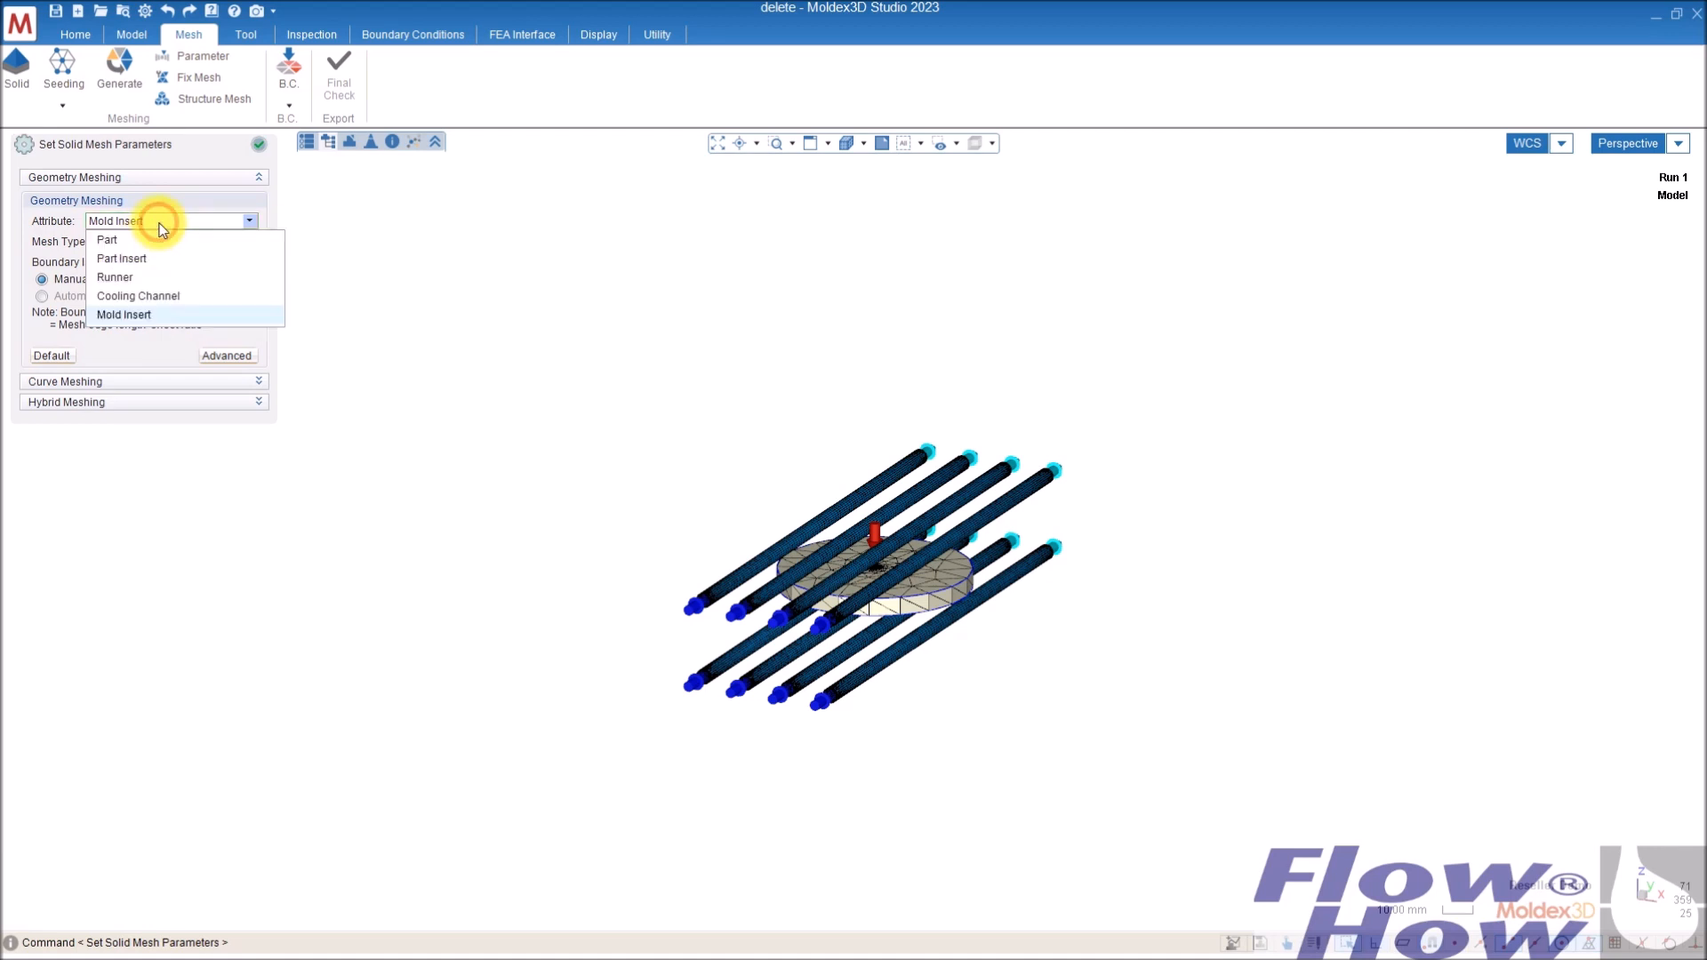
click(123, 239)
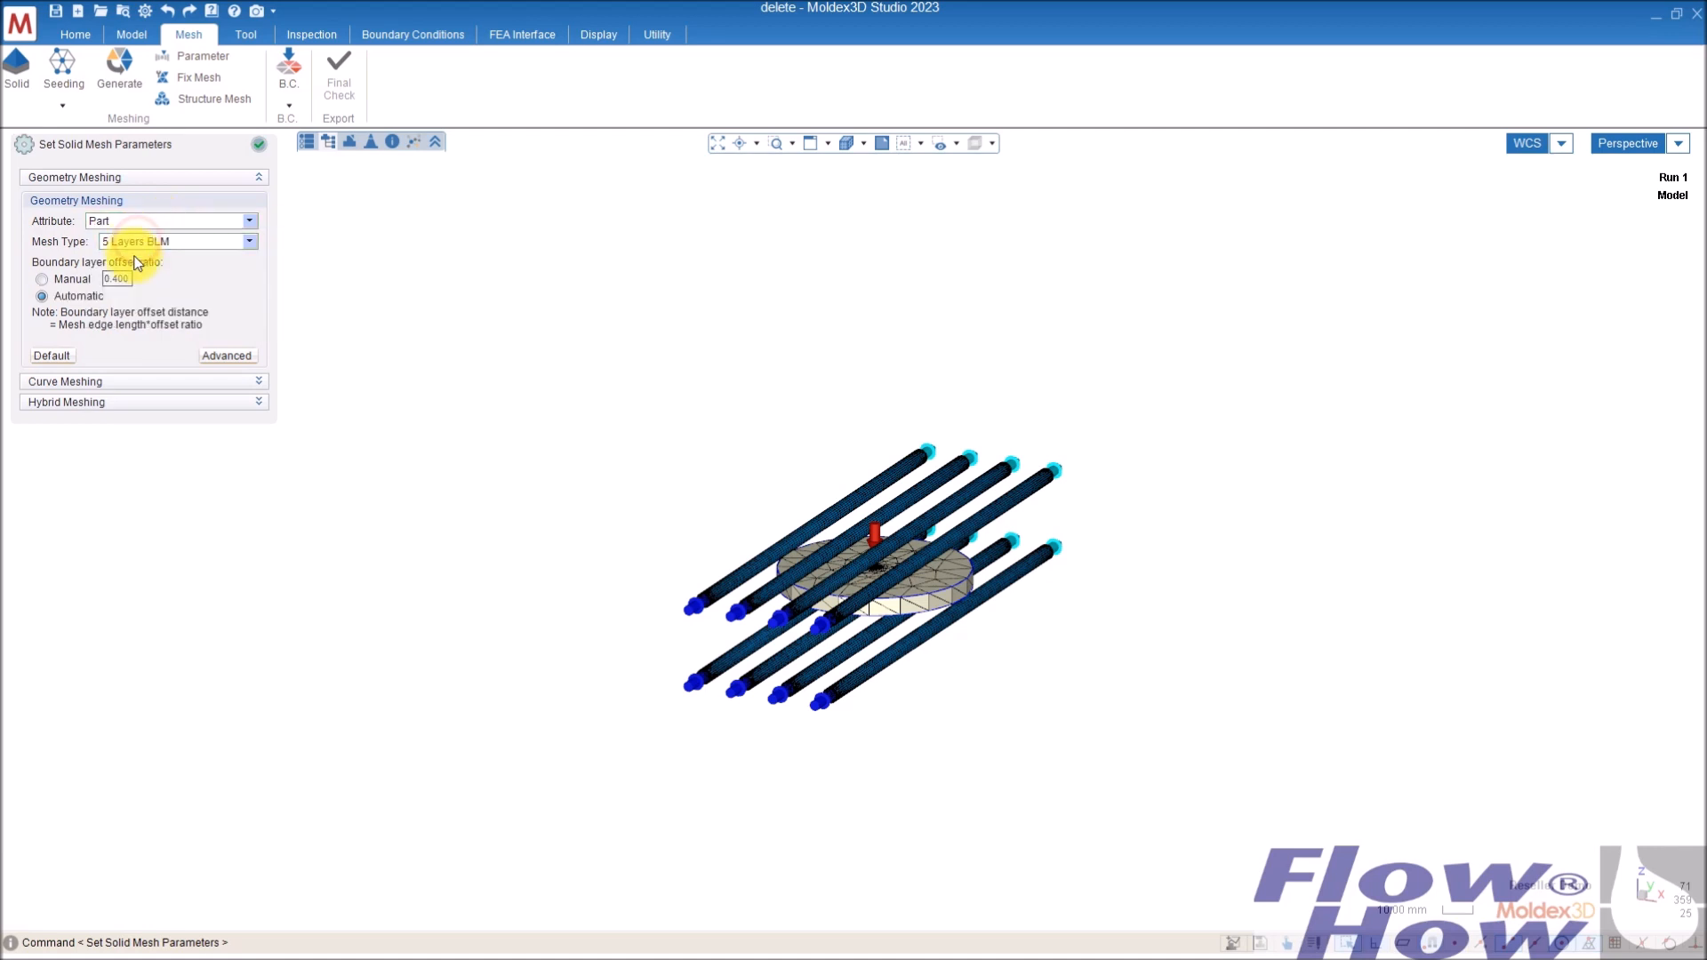
click(125, 219)
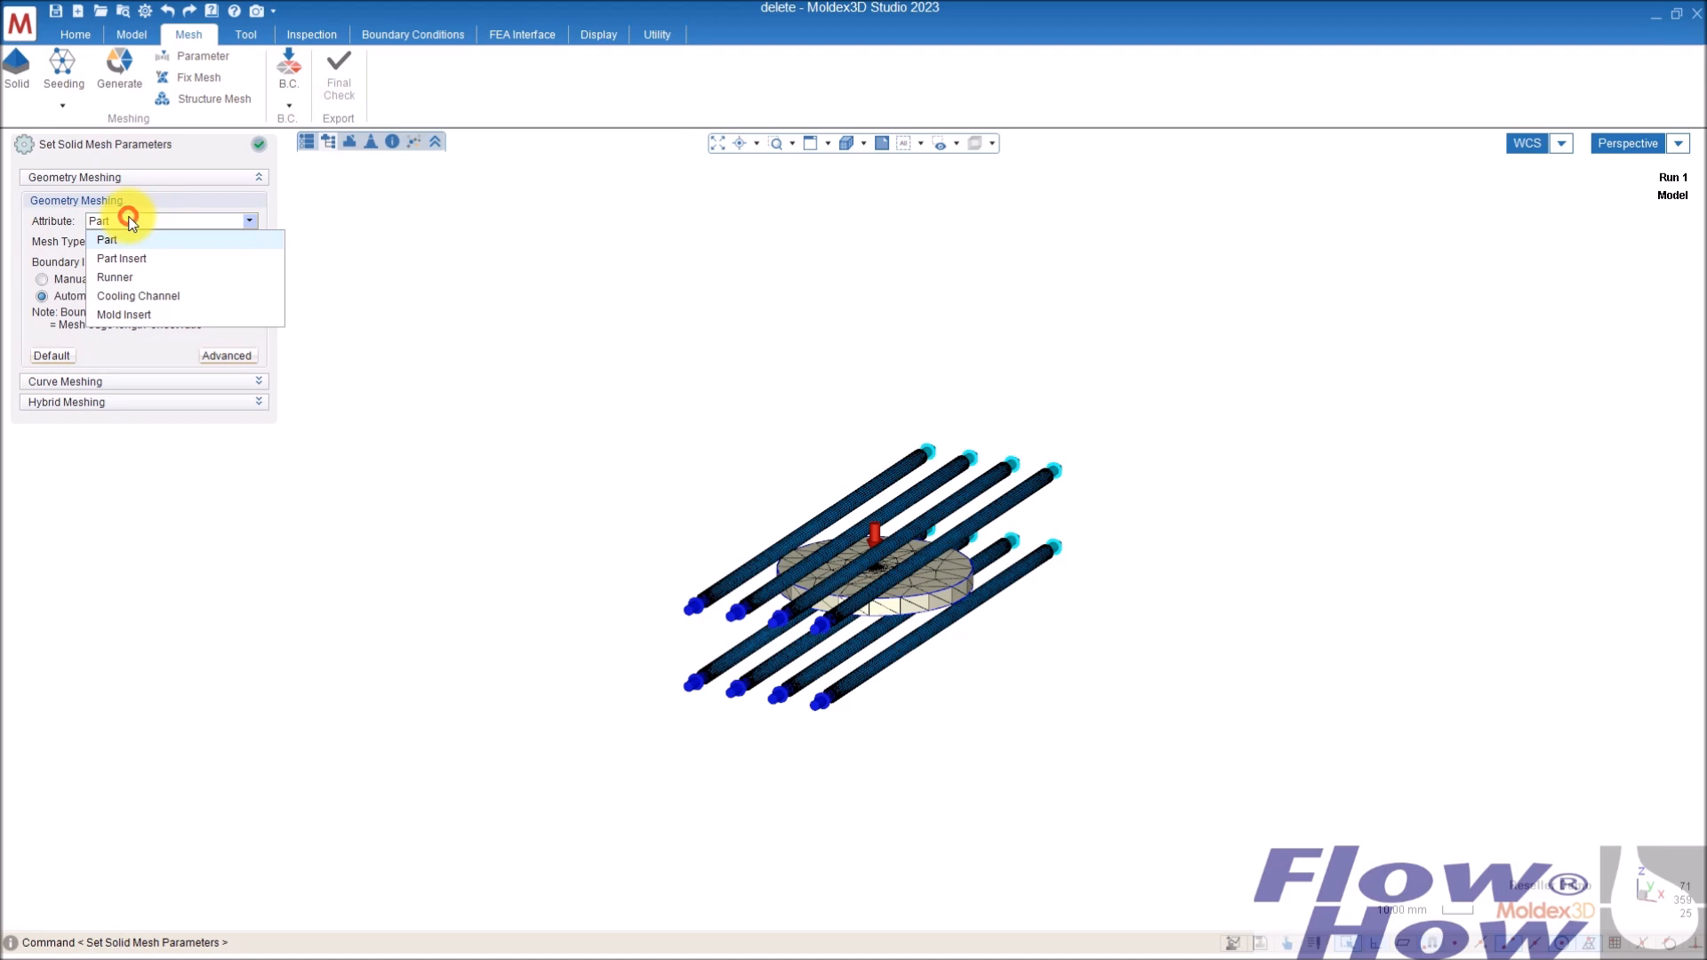
click(430, 237)
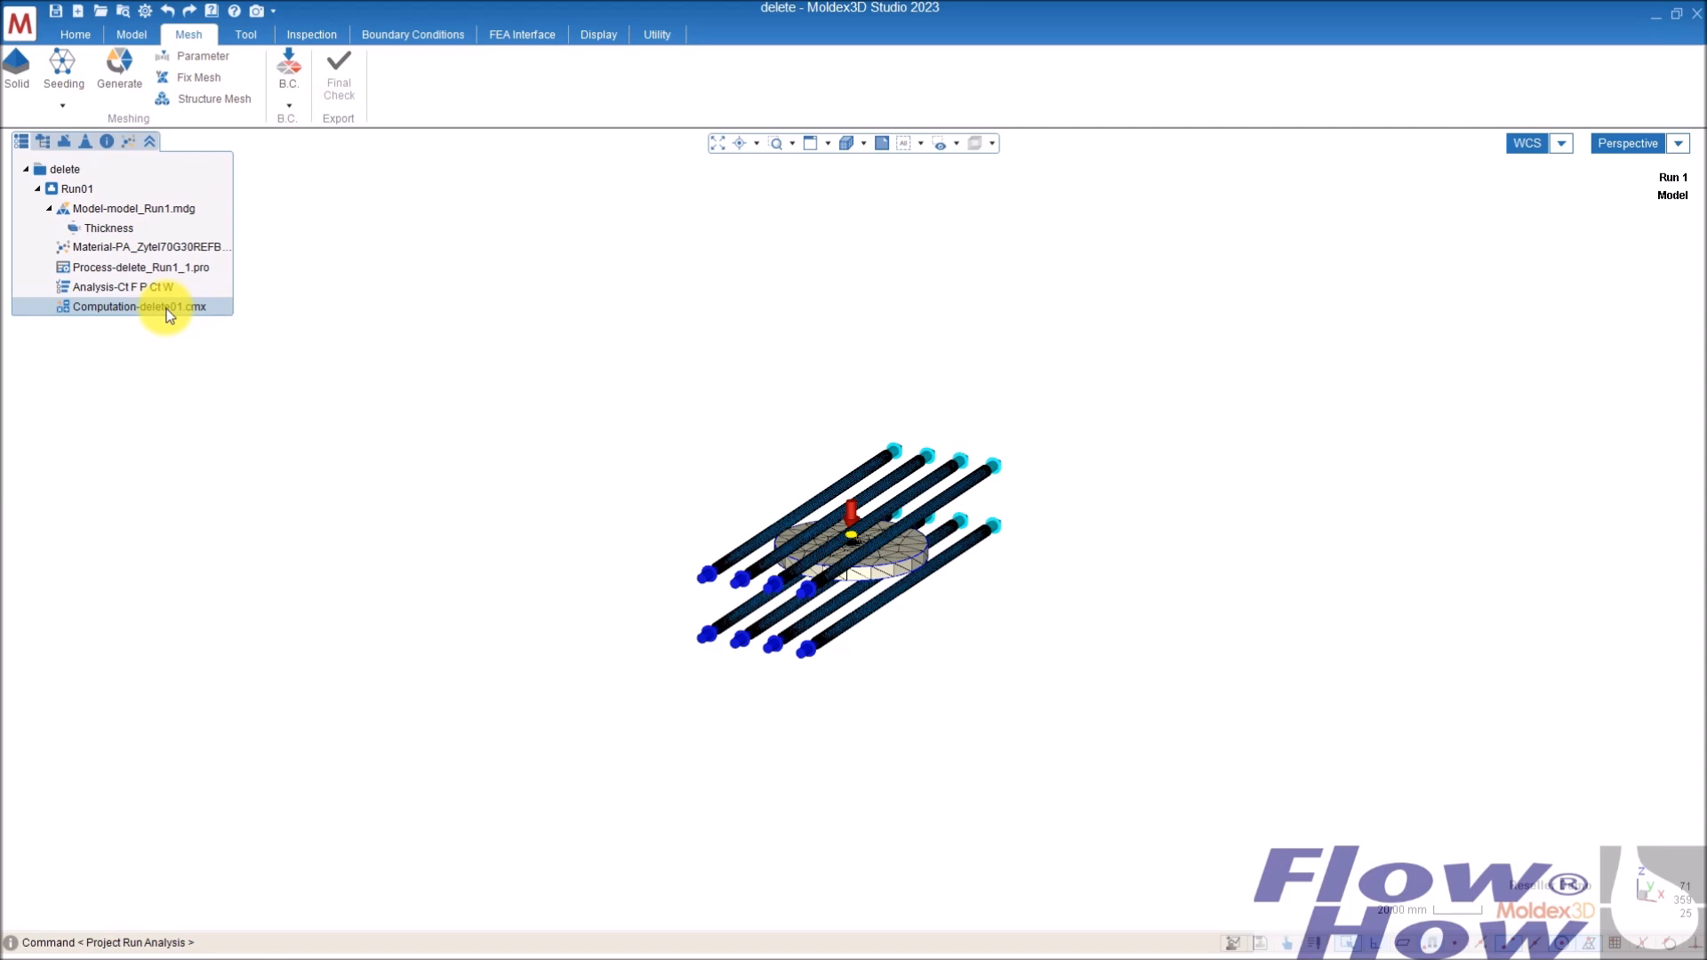
- Open the run's computation parameters and set the filling output setting method to Volume Filled (%)
double_click(167, 308)
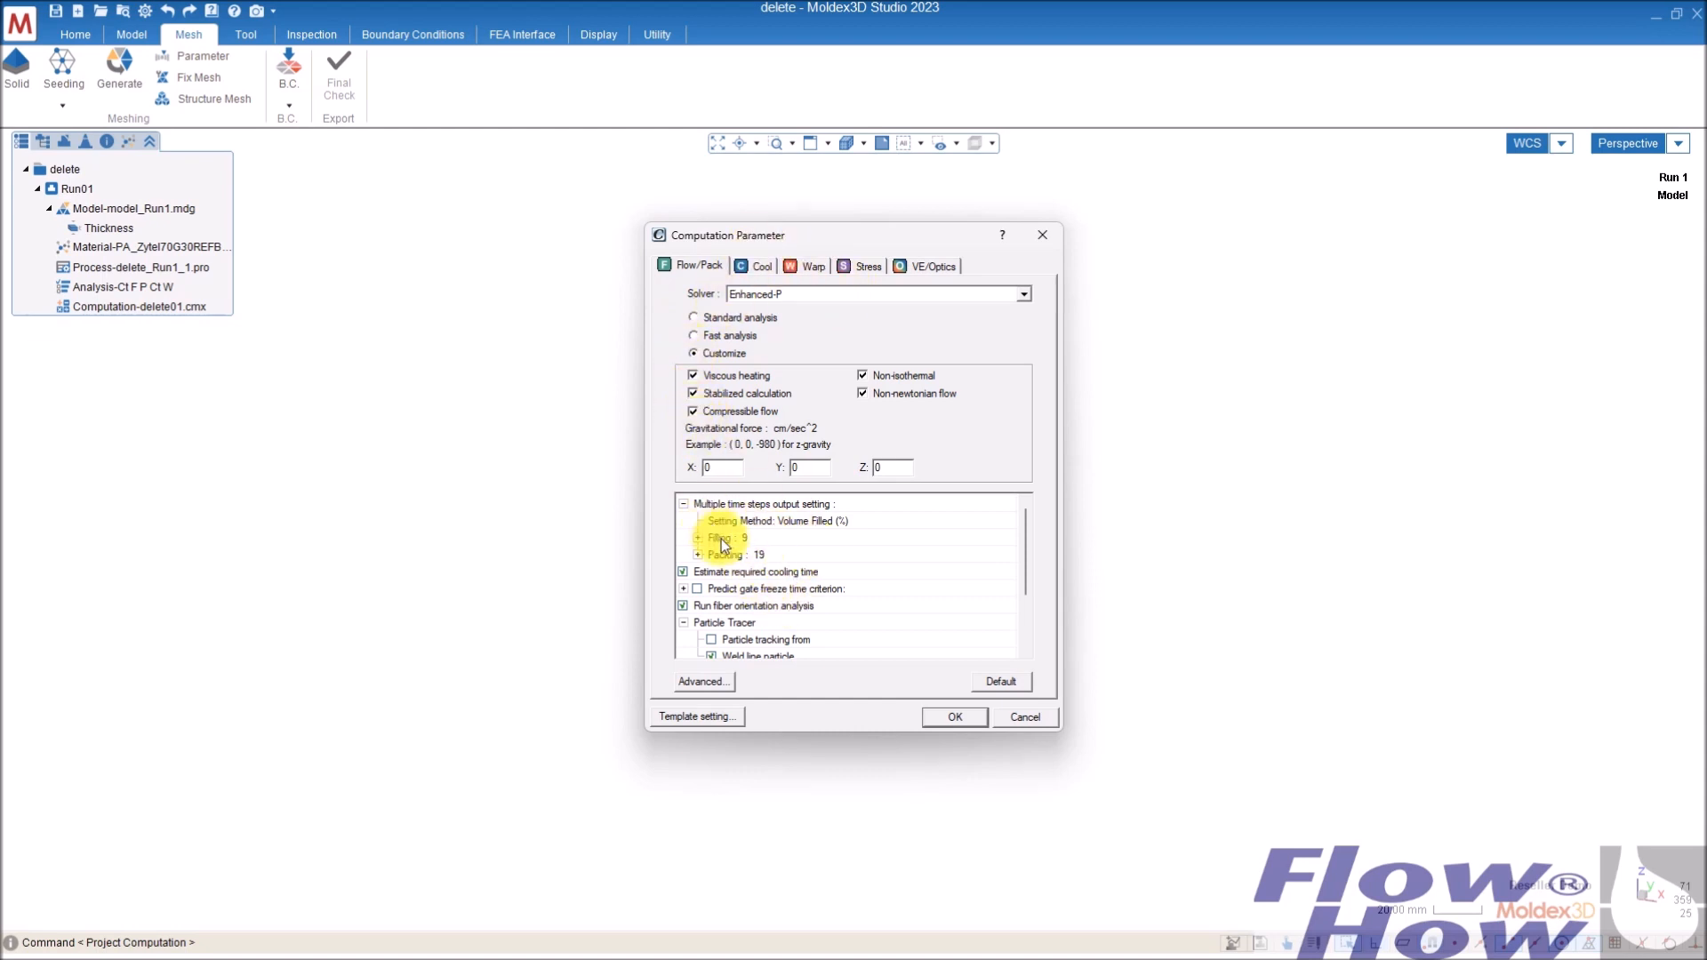
click(803, 539)
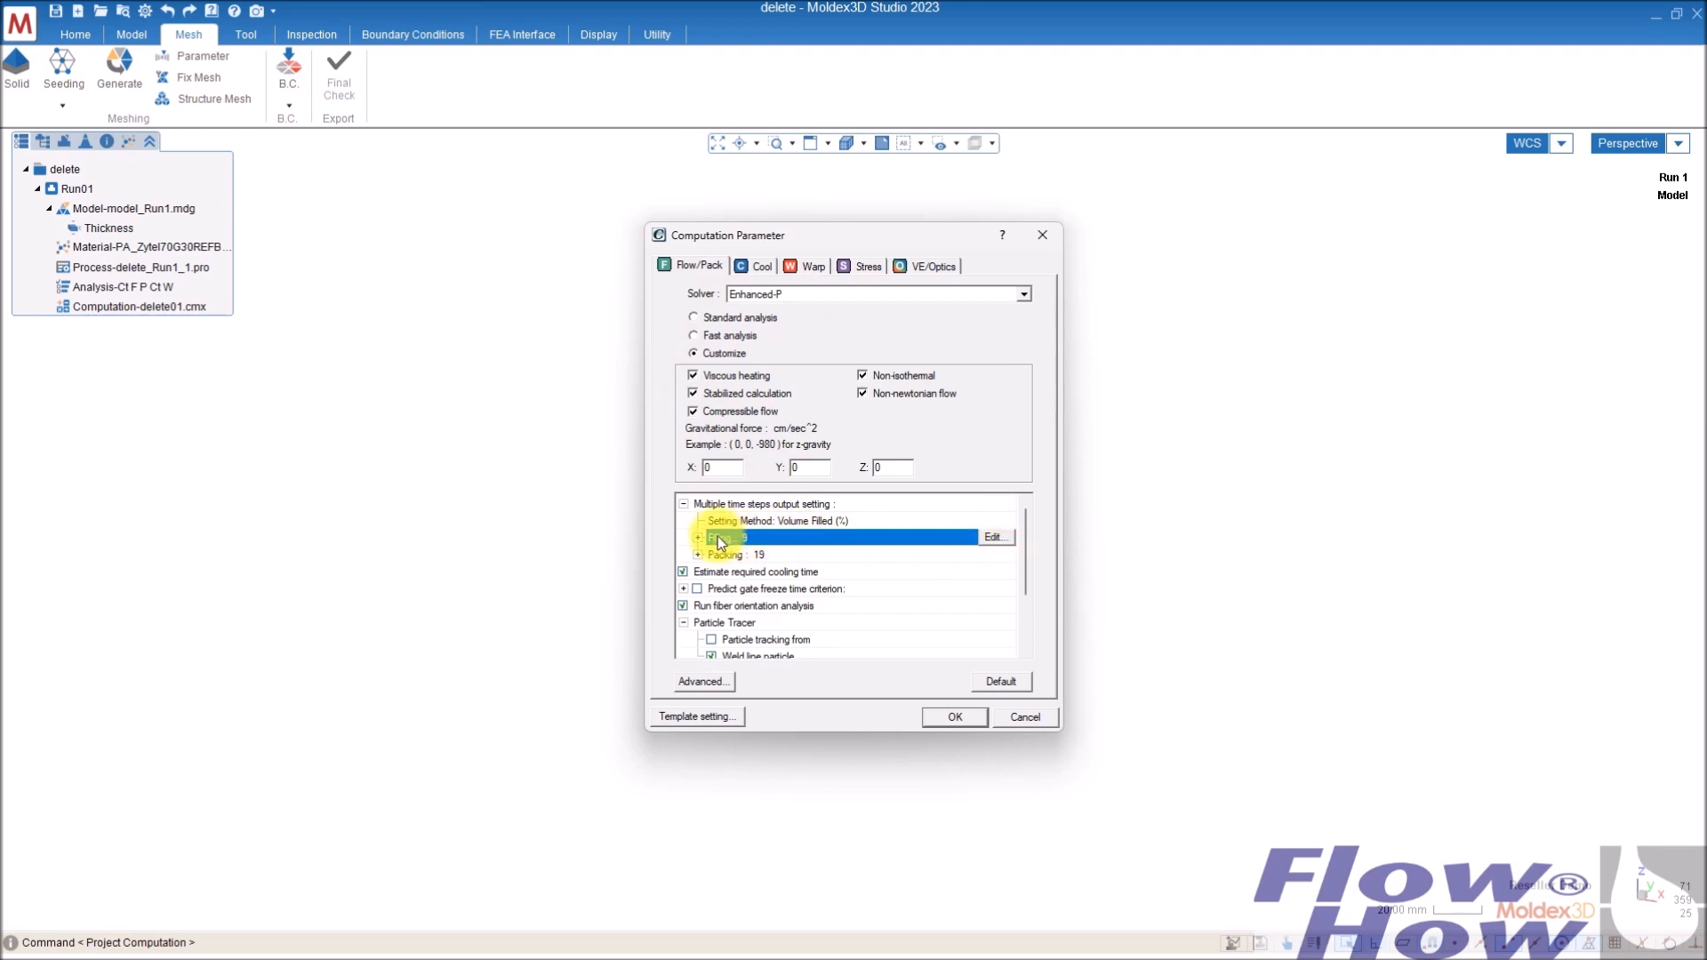
click(989, 537)
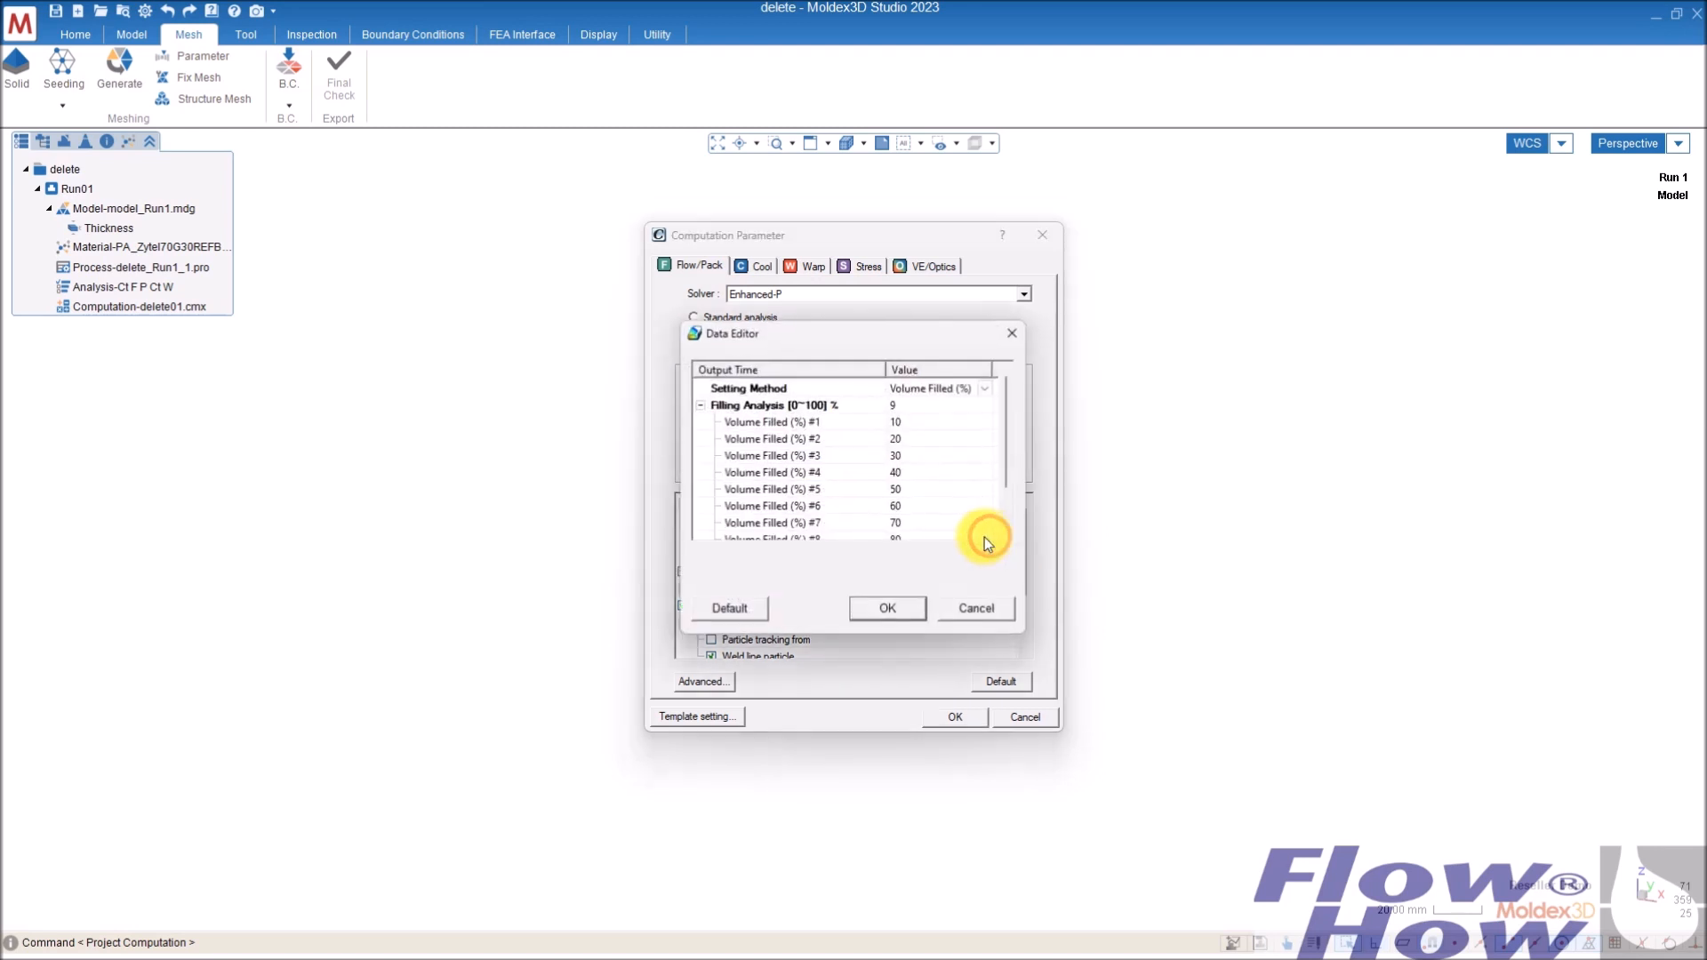
click(929, 389)
click(941, 389)
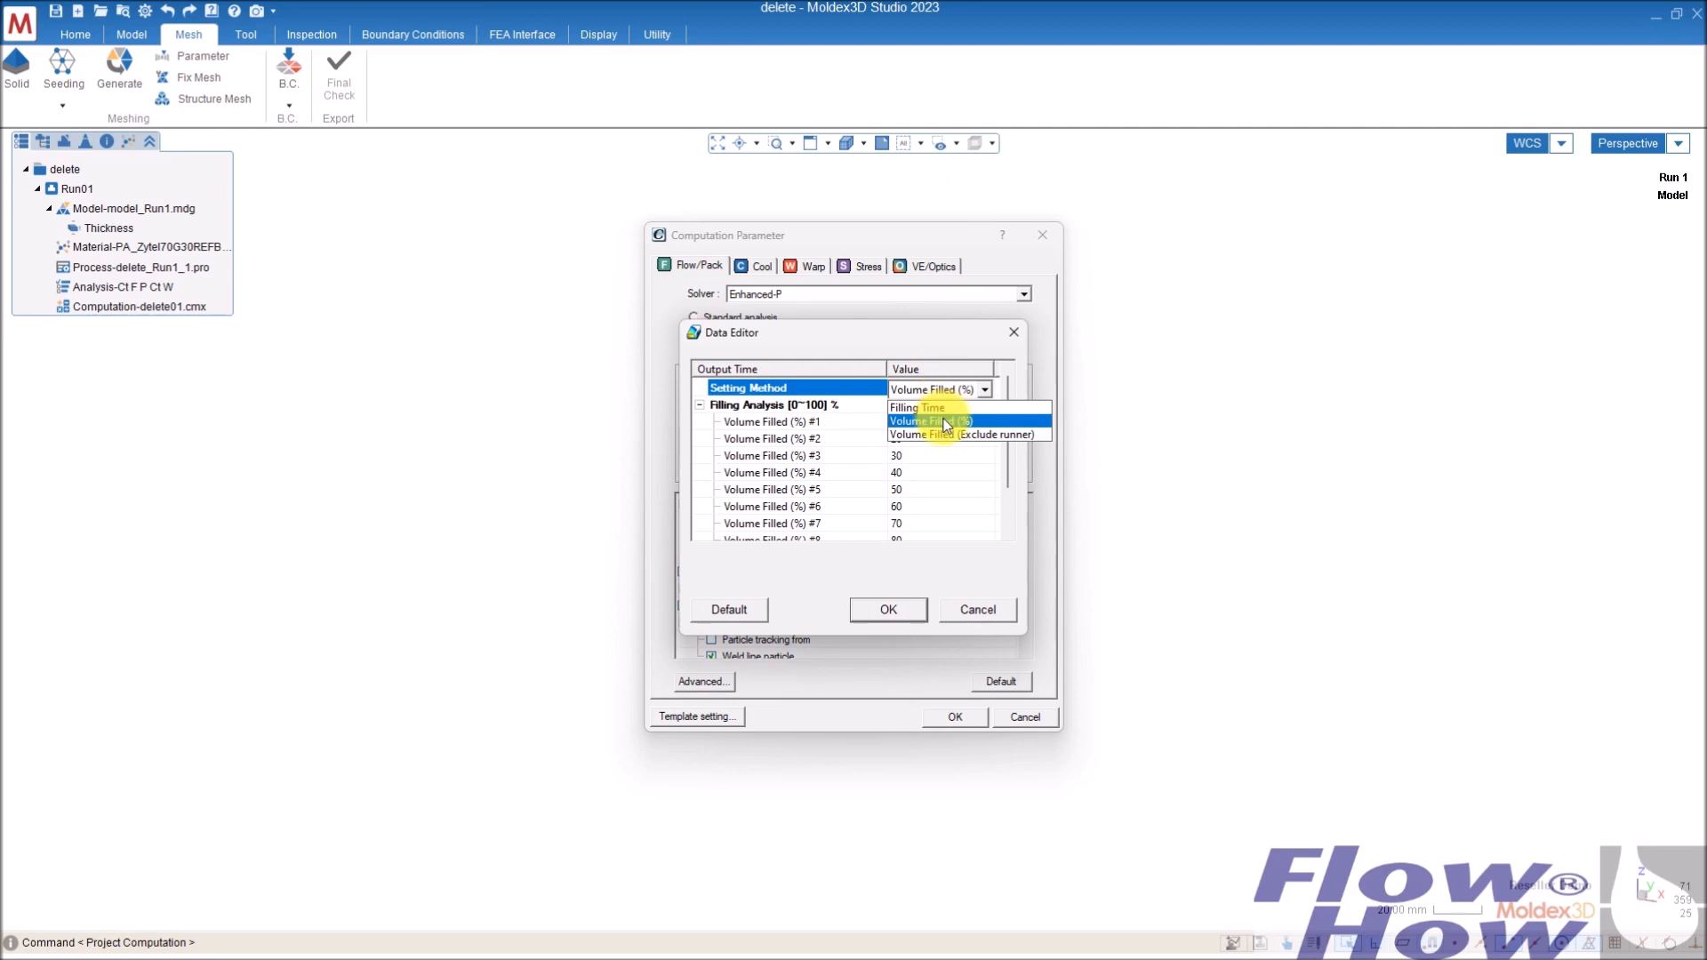
click(945, 422)
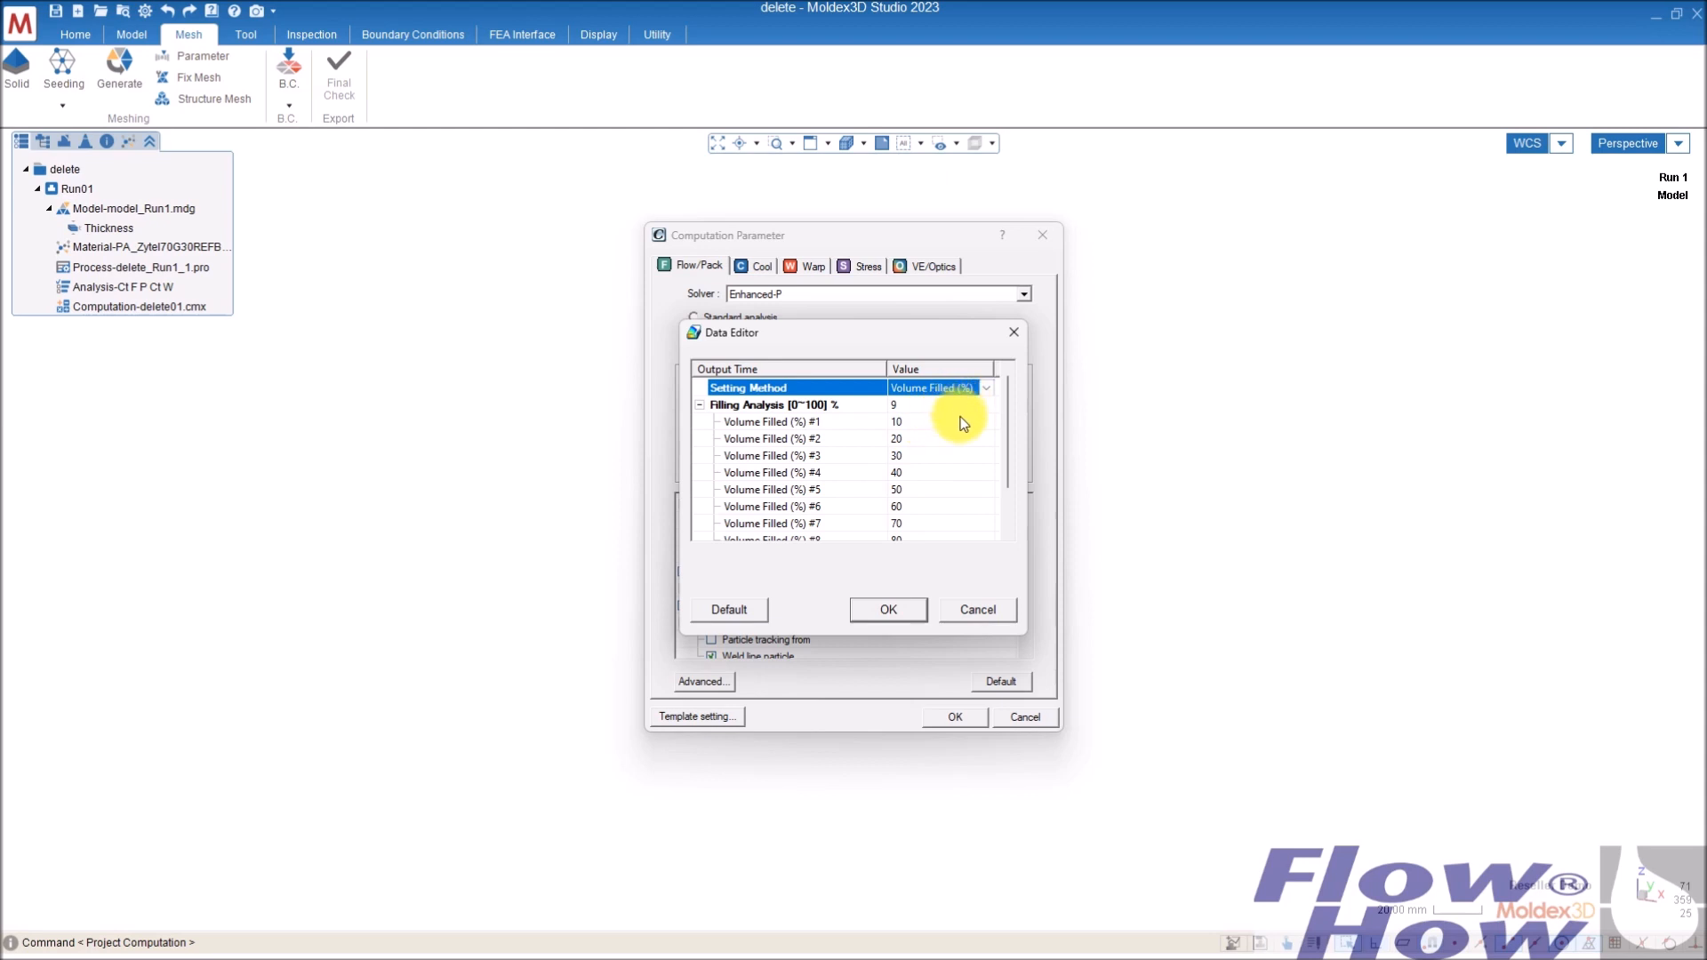
click(889, 609)
- Examine the packing output times for the flow/pack analysis and accept them
click(855, 556)
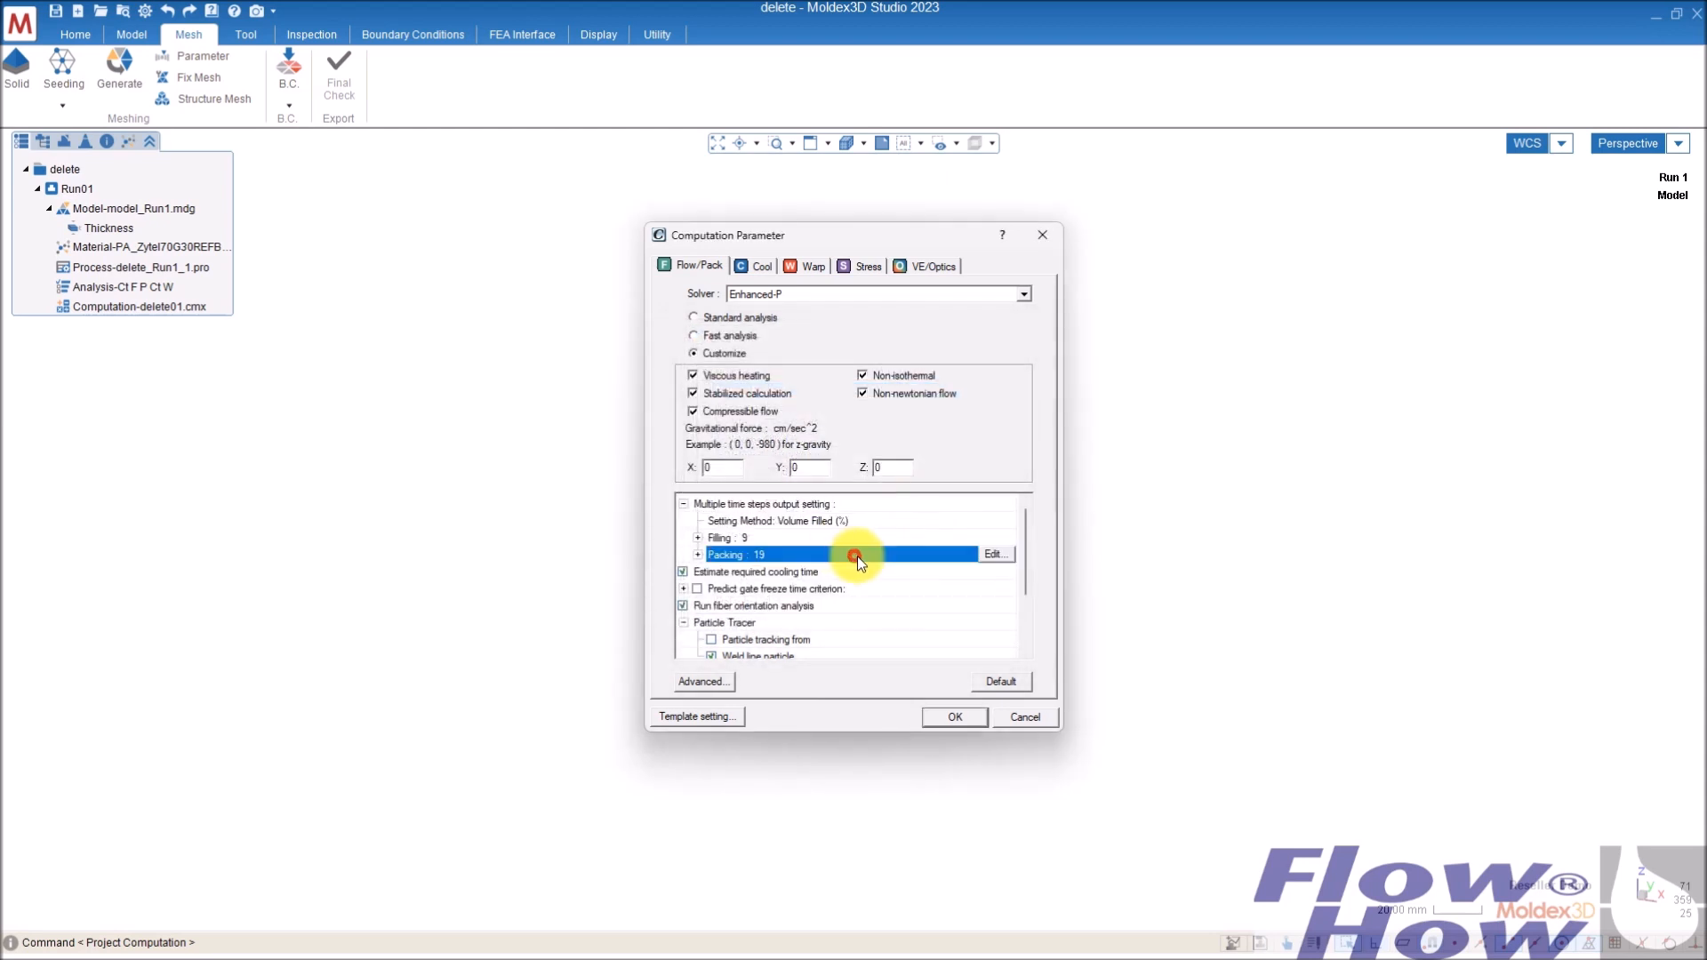
click(1000, 553)
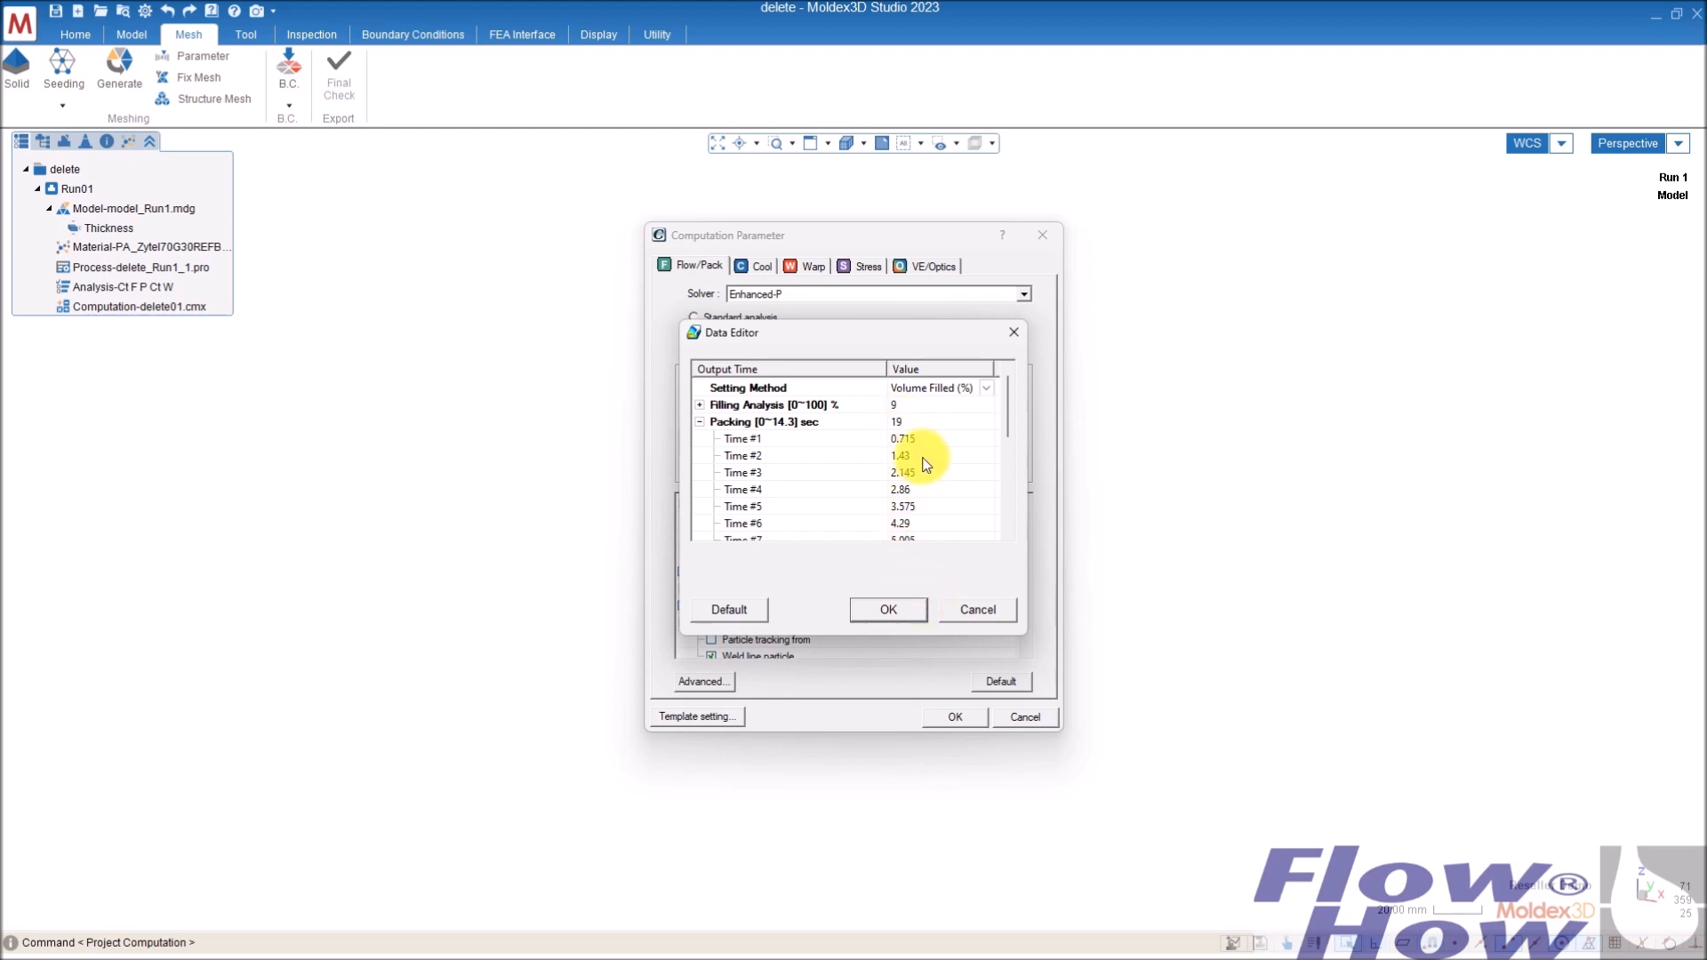
click(889, 610)
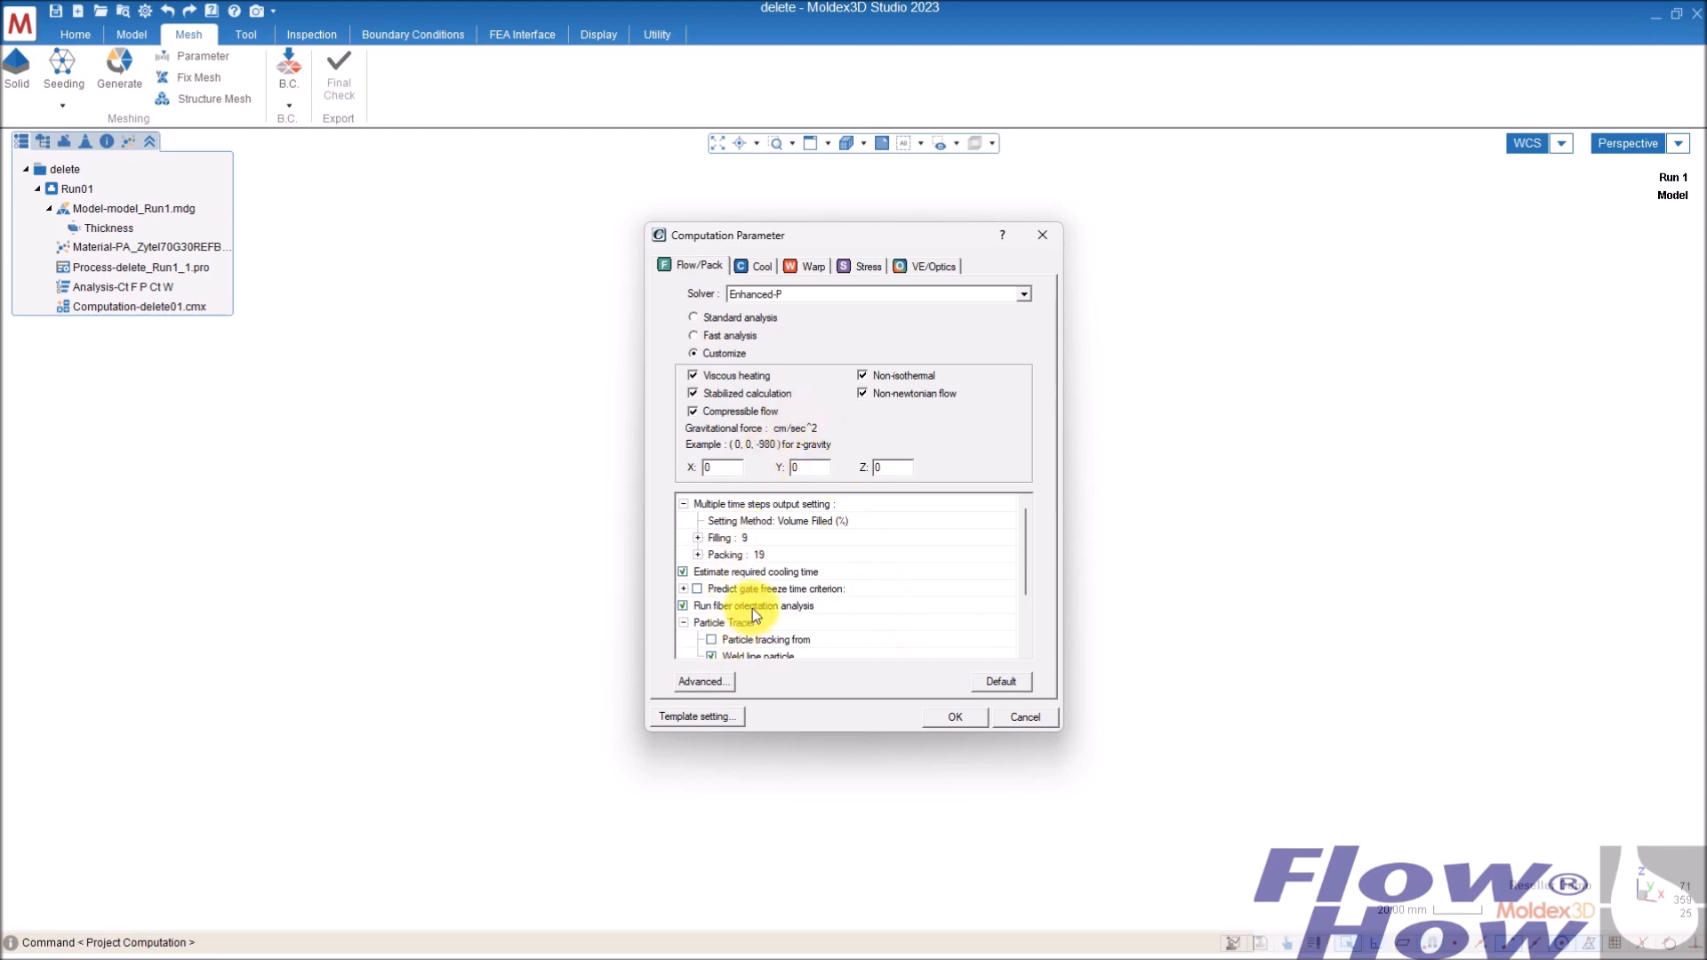
click(791, 558)
click(994, 554)
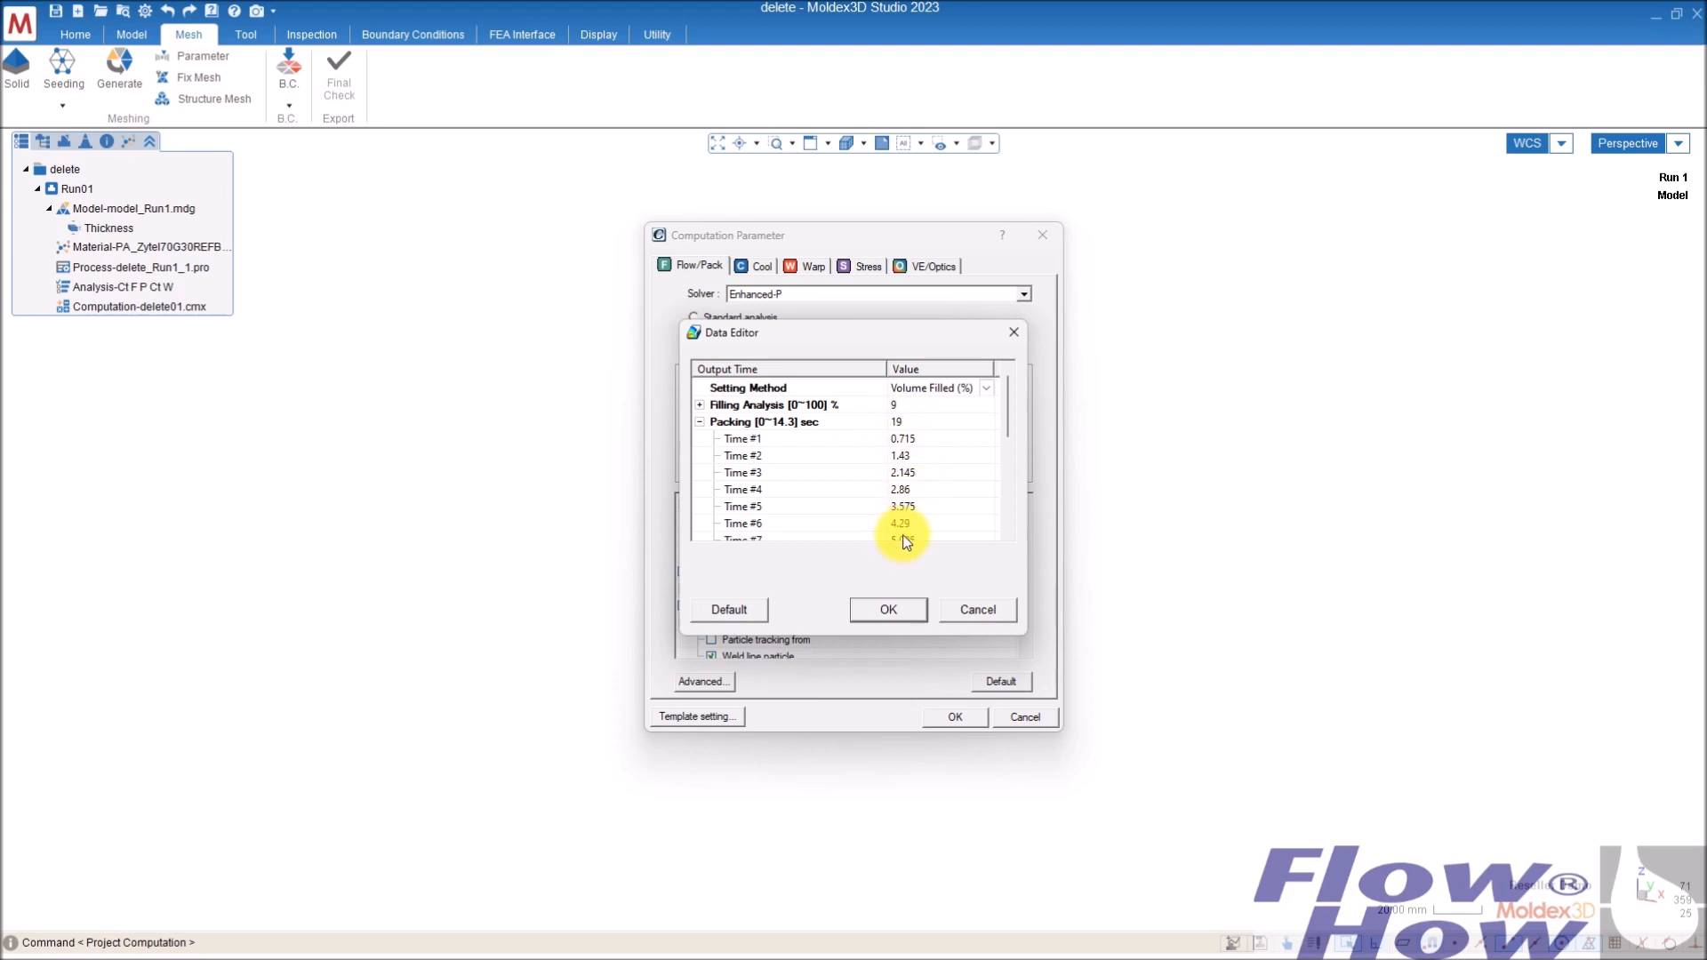
click(894, 607)
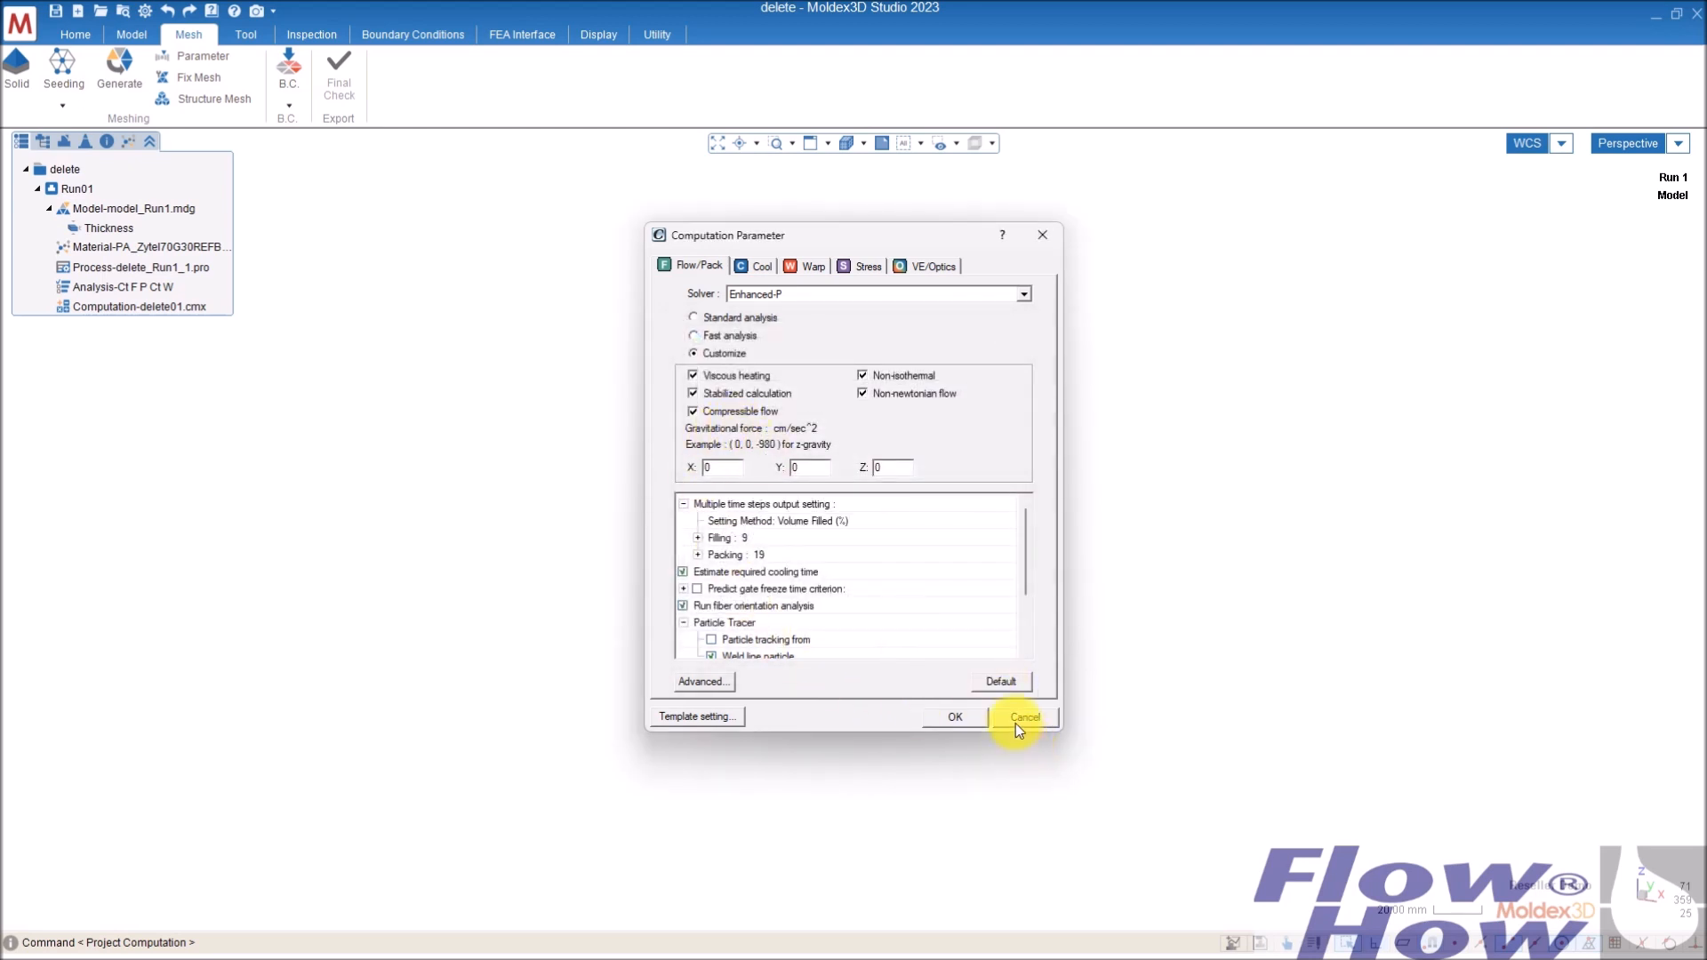
- Review the remaining flow/pack options, including required cooling time, fiber orientation, particle tracer, packing extension and solid state shrinkage properties
click(684, 573)
drag(1028, 557, 1023, 579)
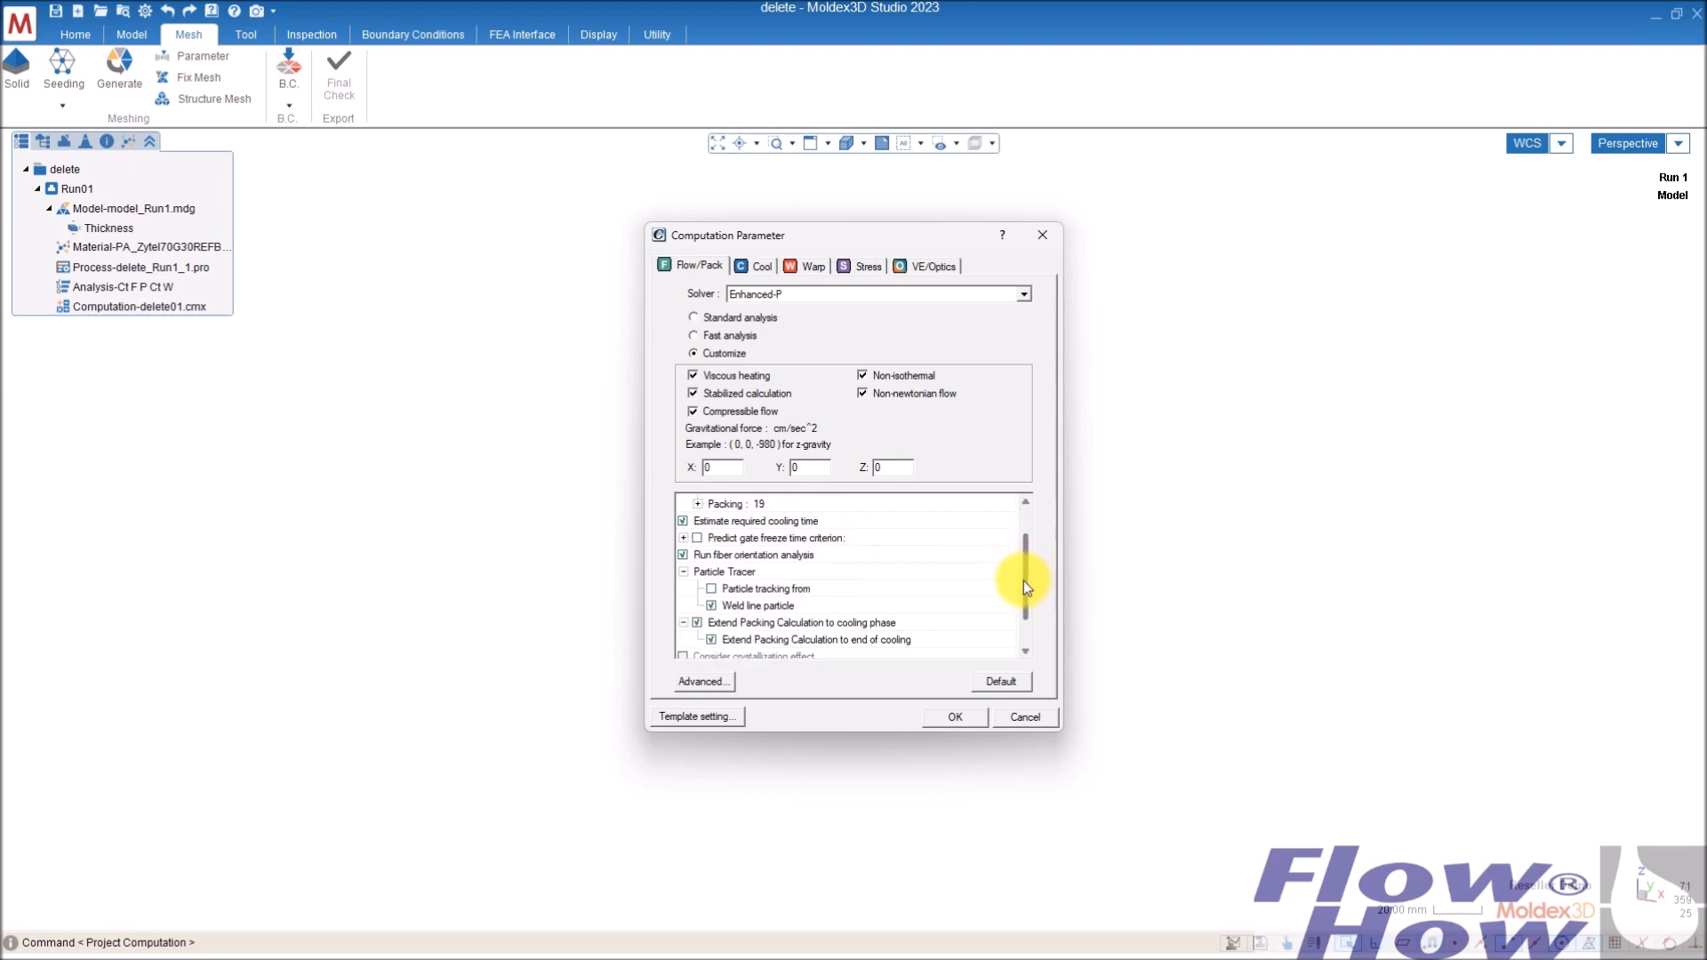
click(684, 555)
drag(1024, 580, 1021, 626)
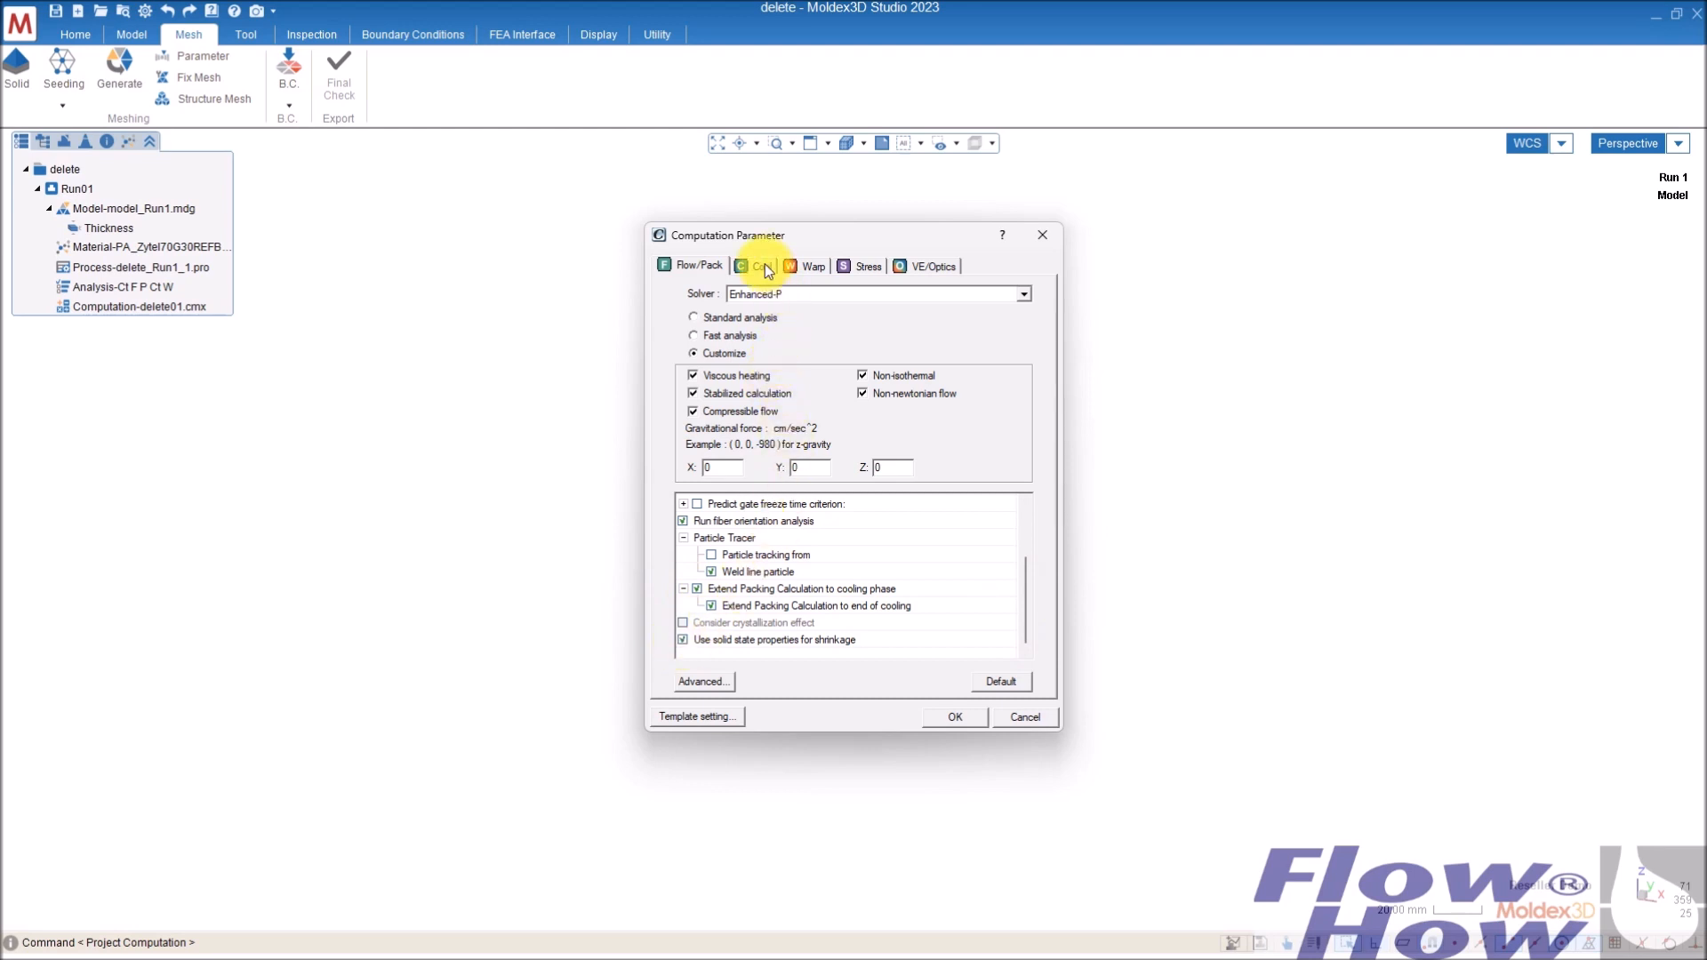
- Save the current computation parameters as the default with the User defined template setting
click(727, 718)
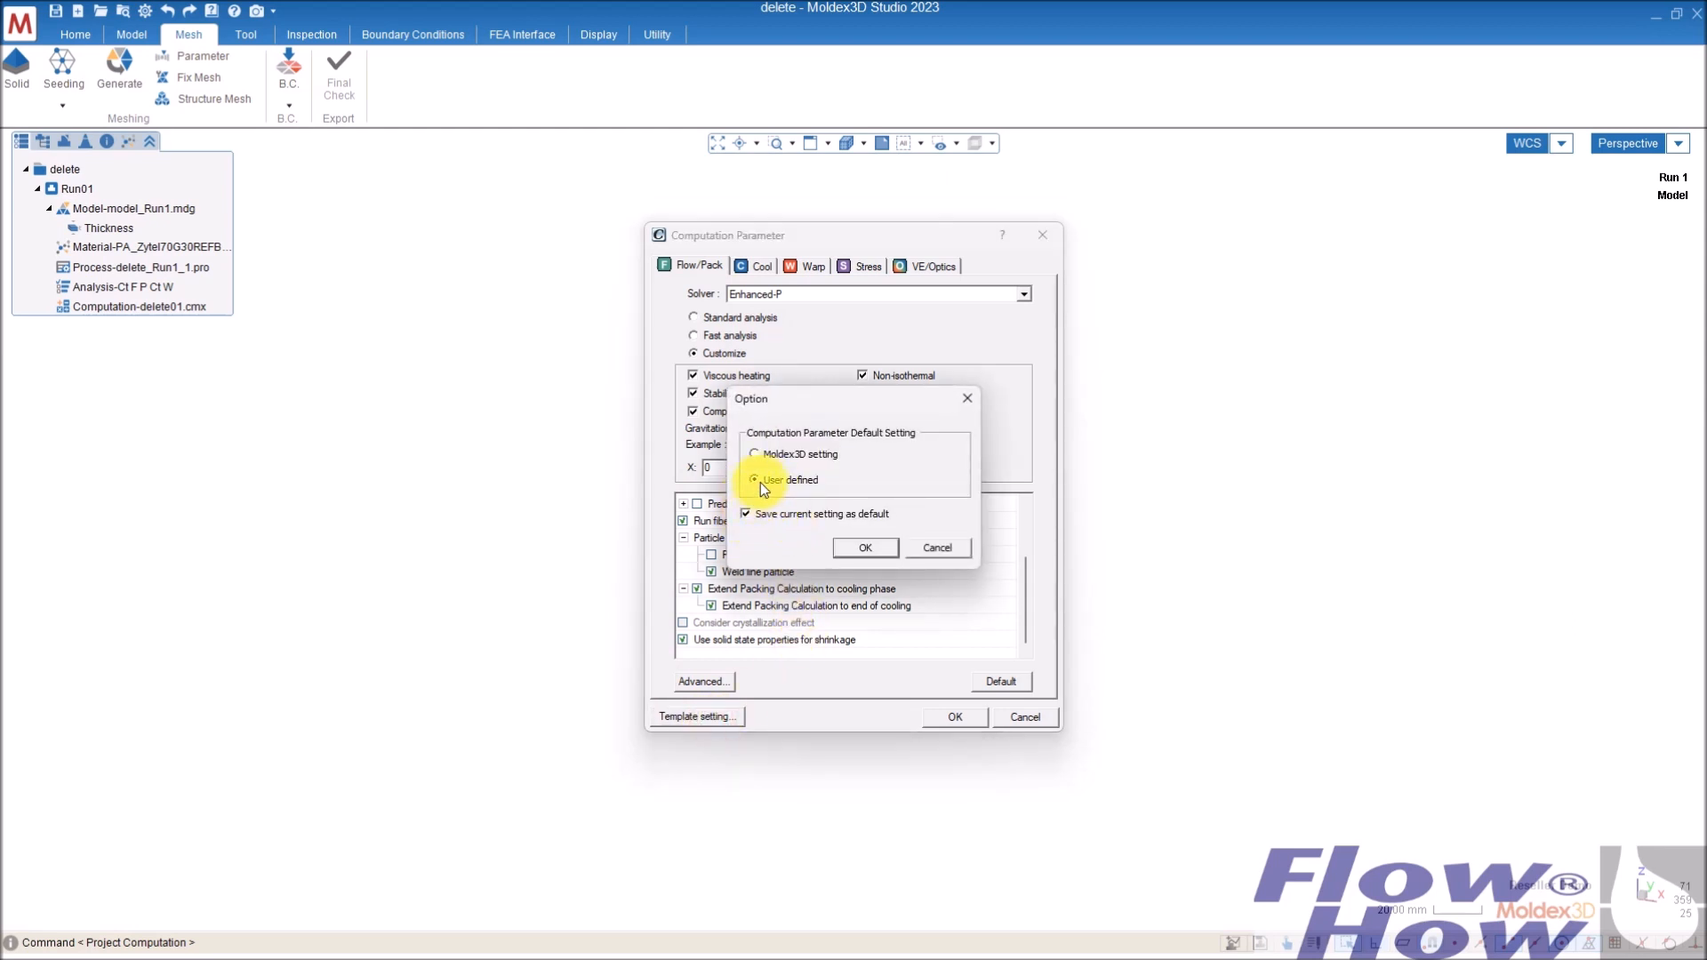
click(867, 548)
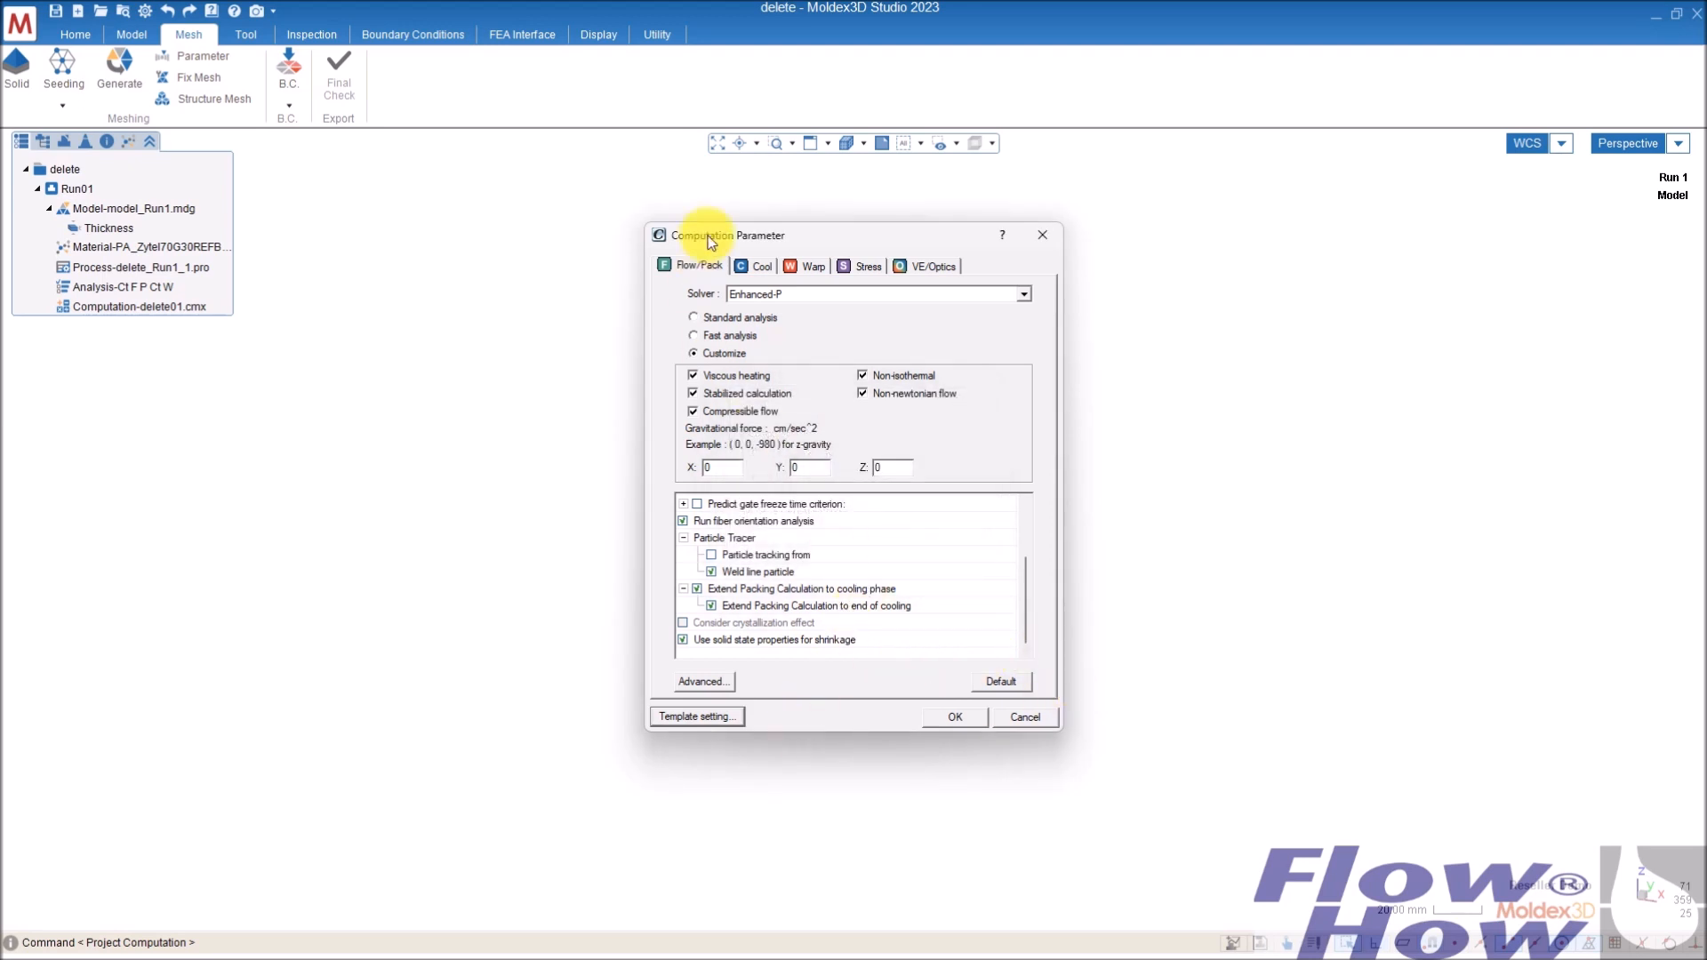
click(703, 718)
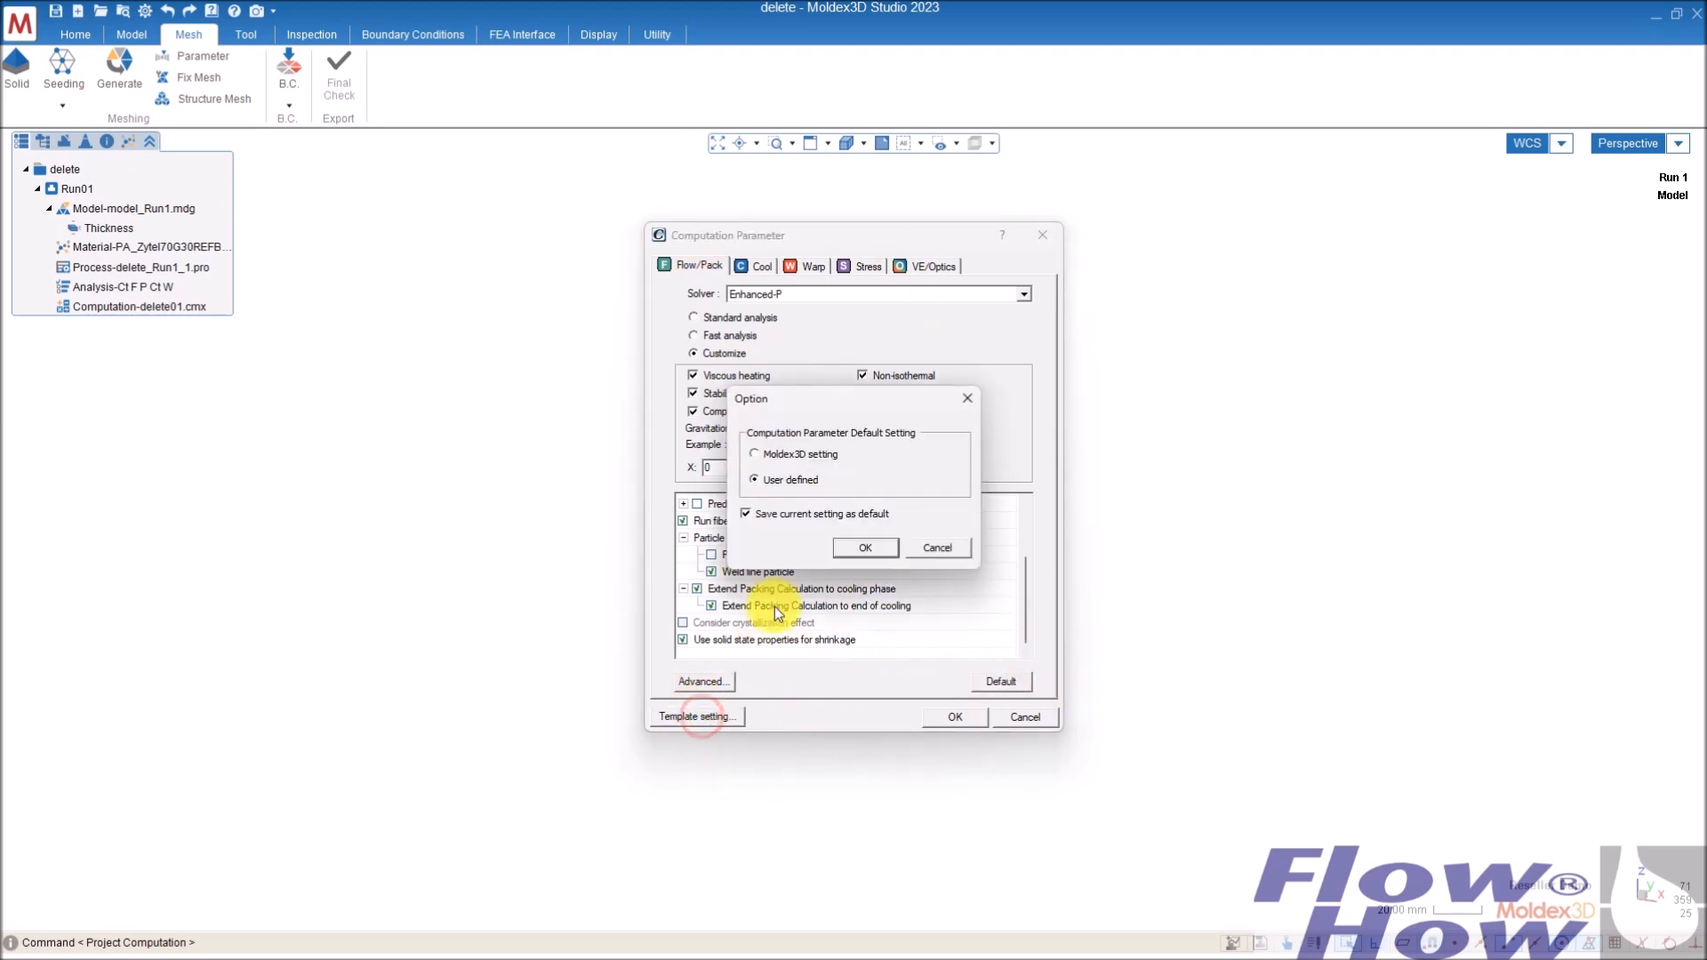
click(939, 547)
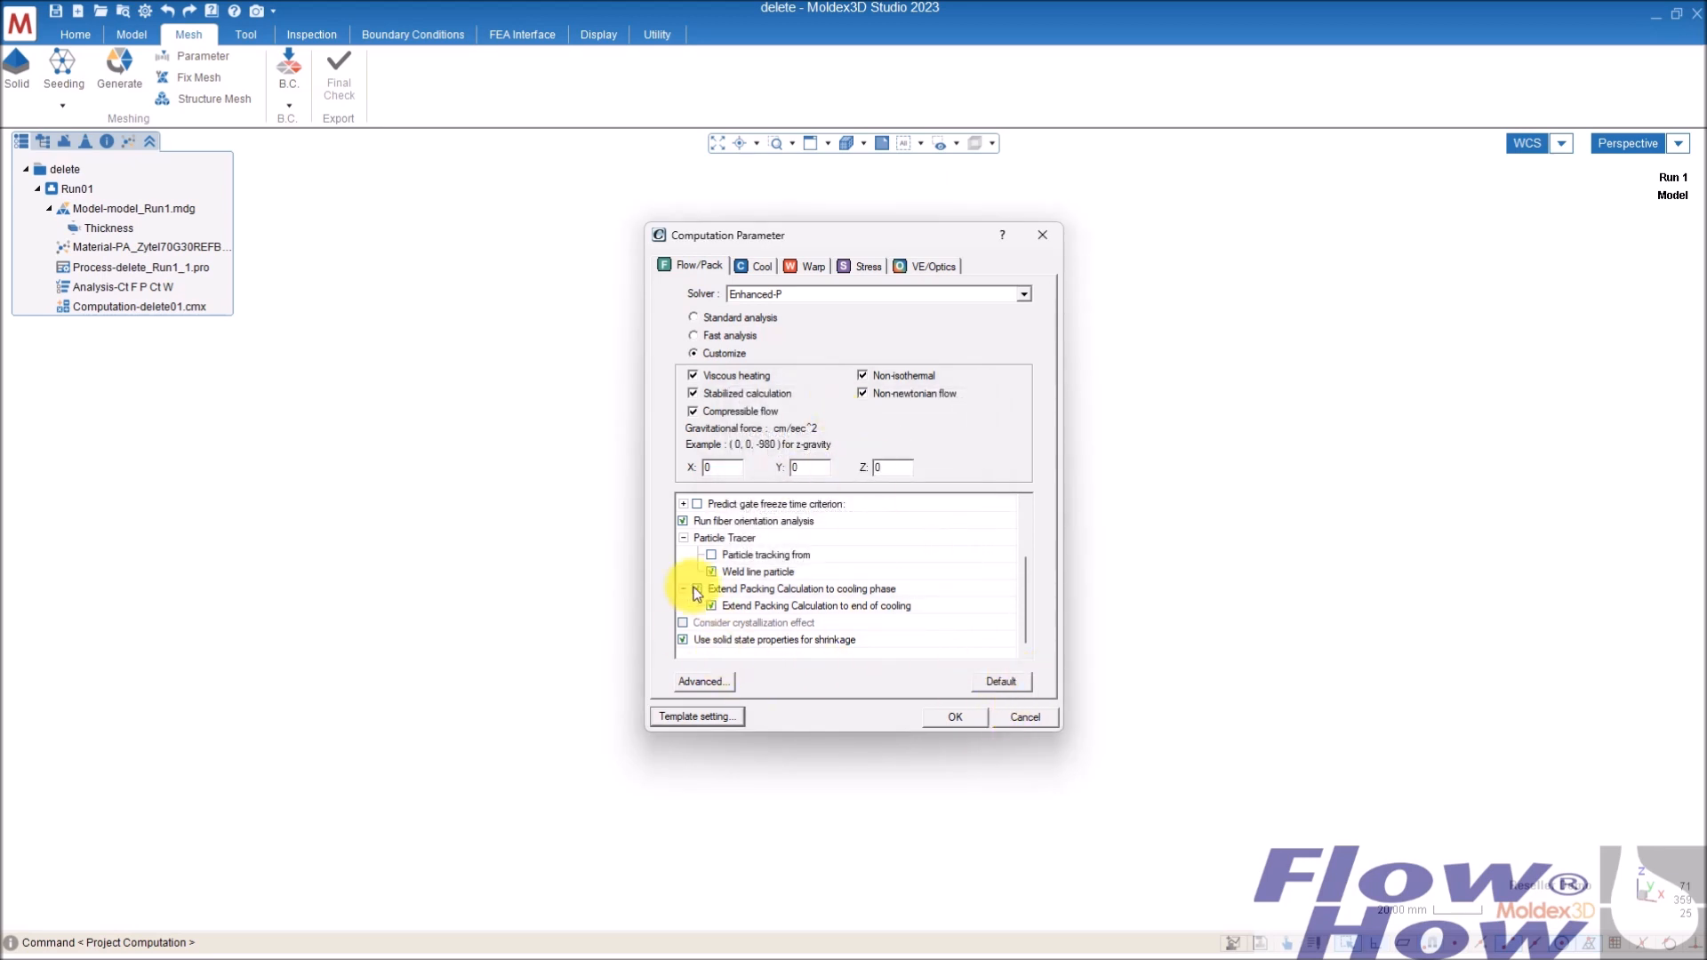
- Examine the cooling computation parameters, including cooling channel analysis and the fully transient cooling output times
click(763, 265)
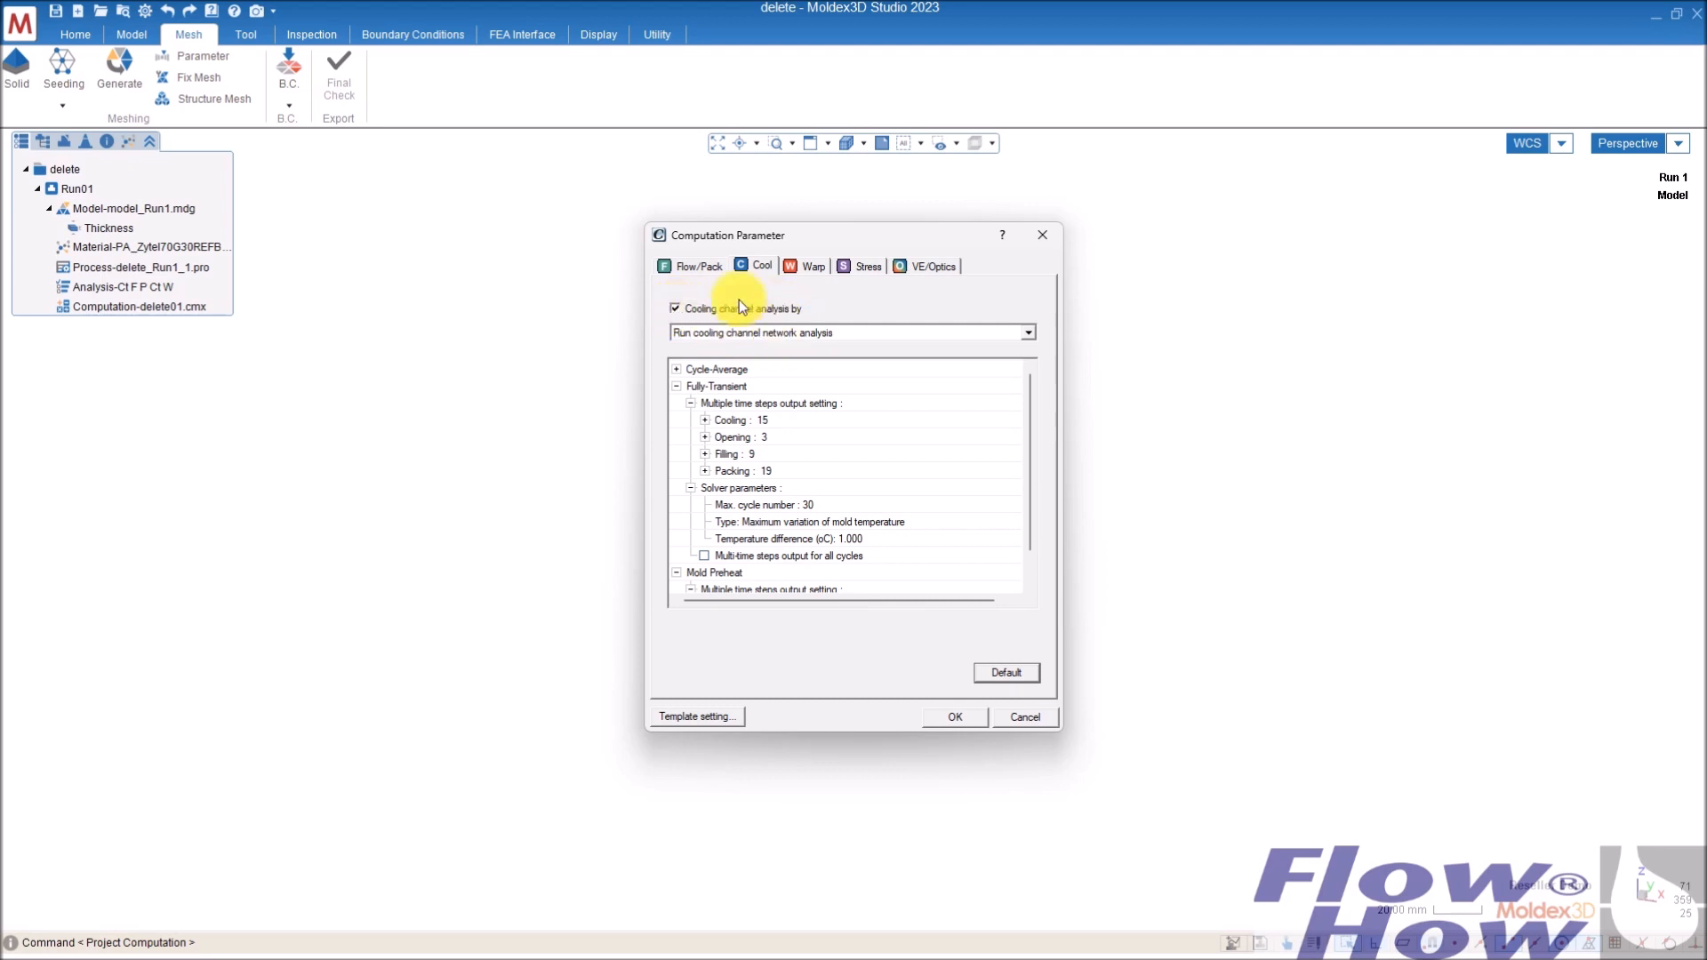
click(675, 309)
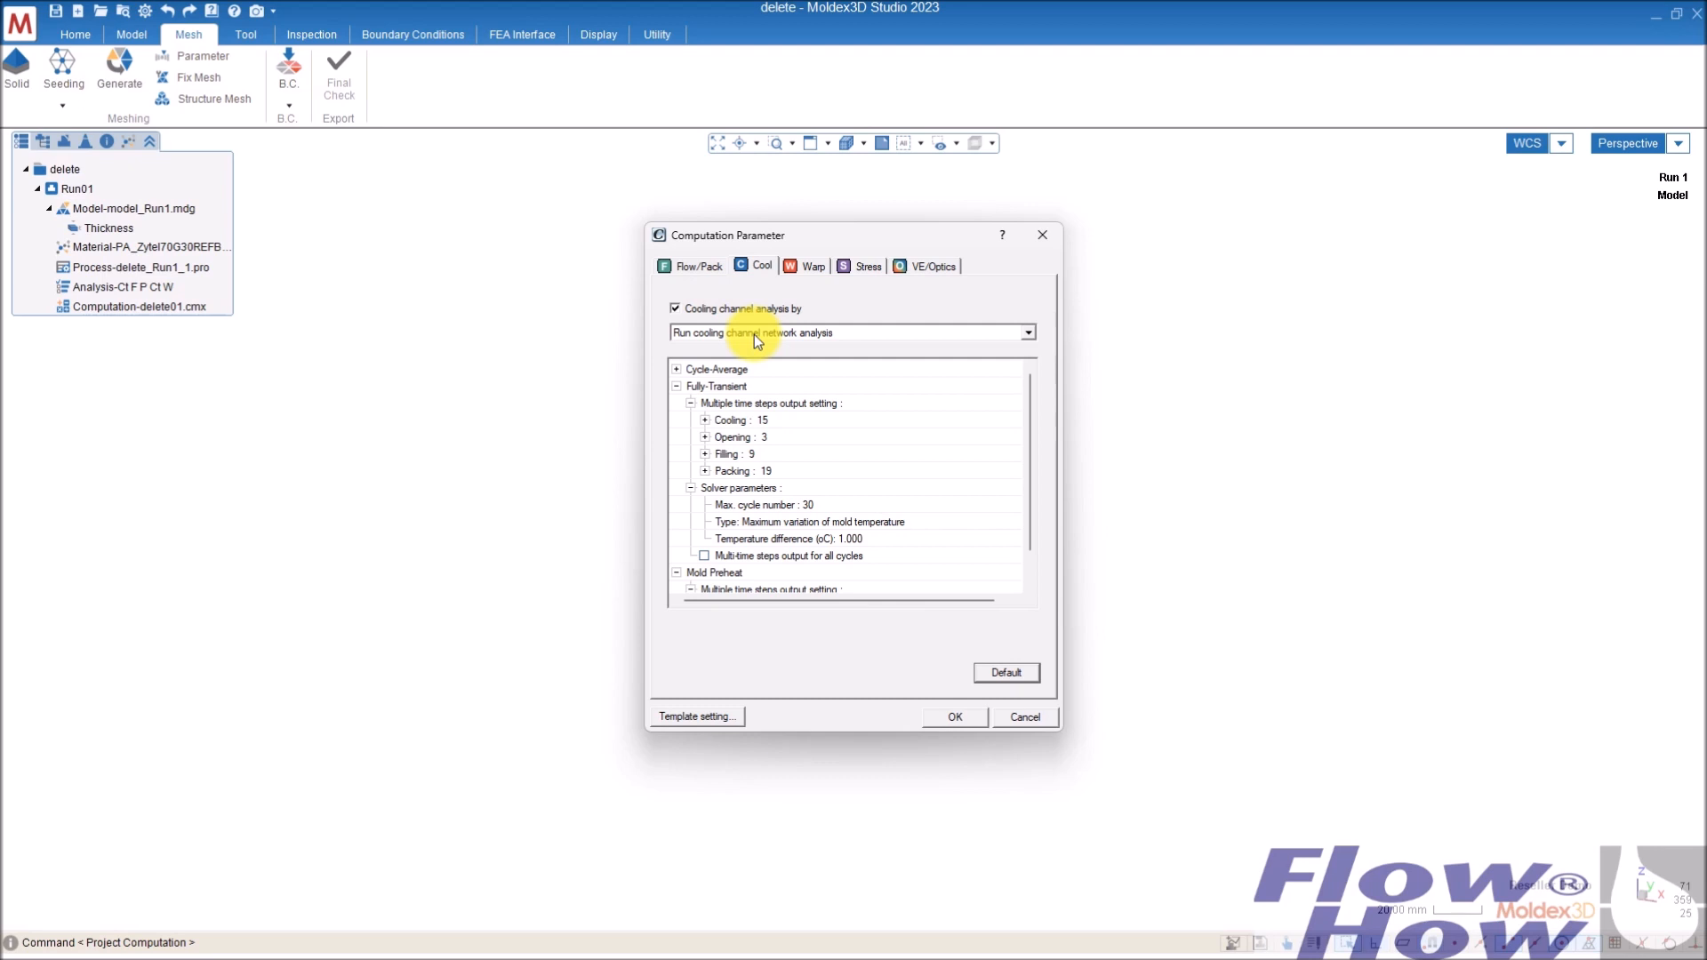
click(774, 419)
click(1013, 420)
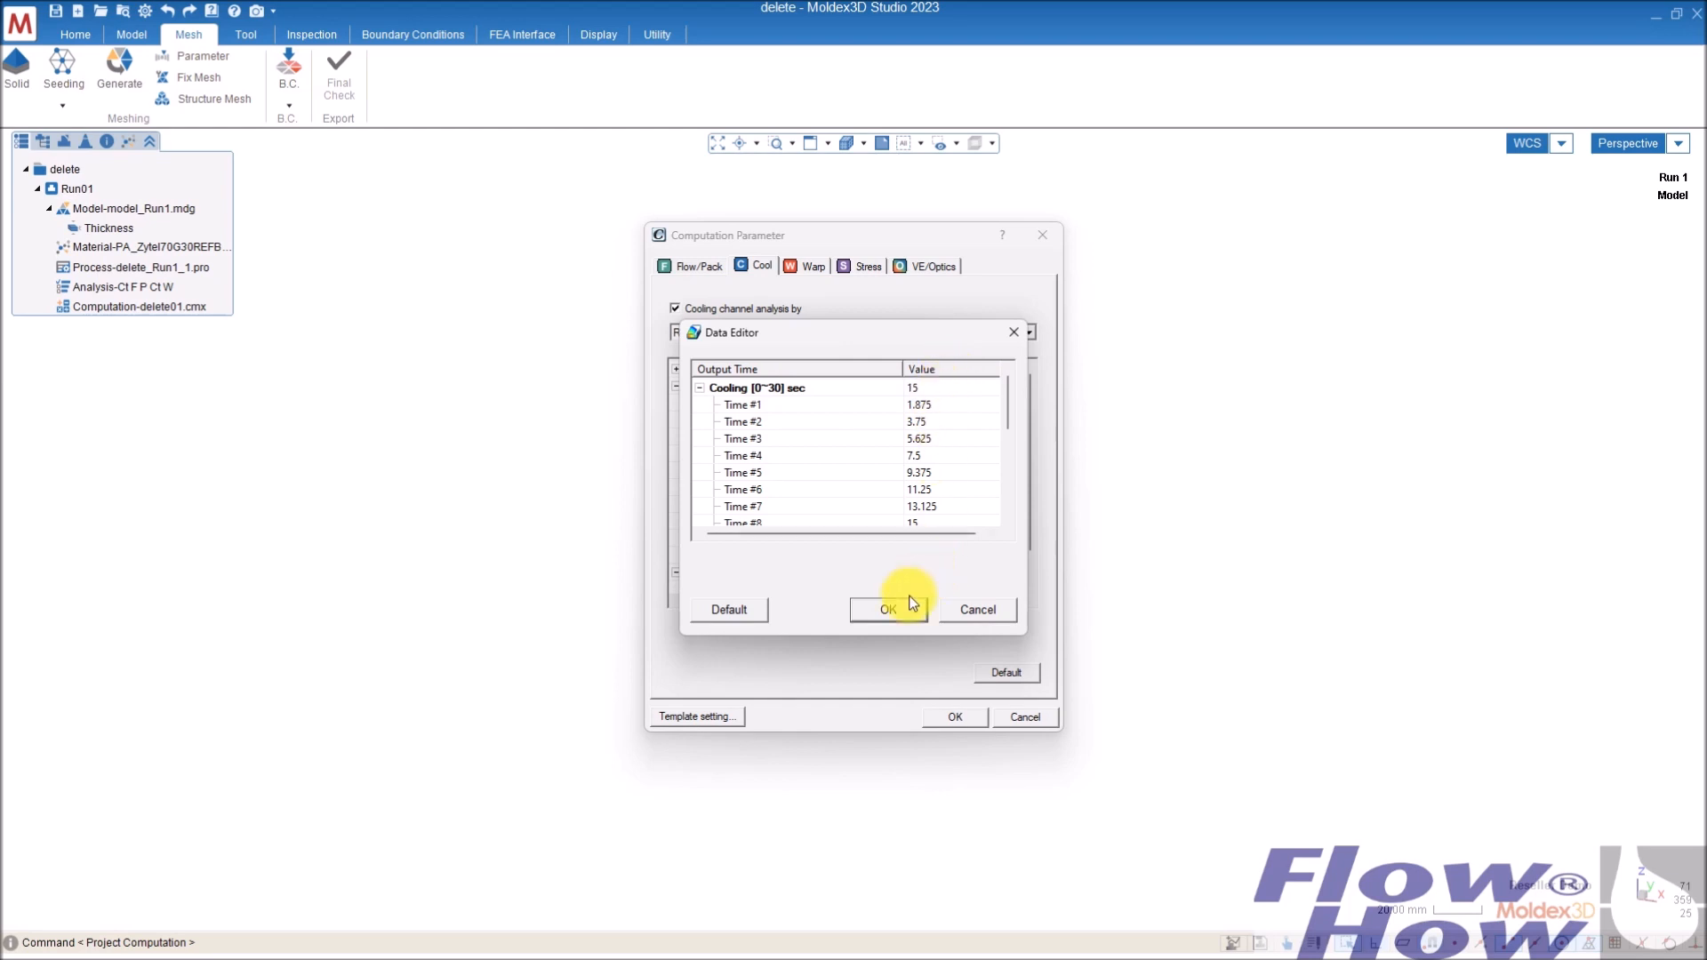
click(889, 610)
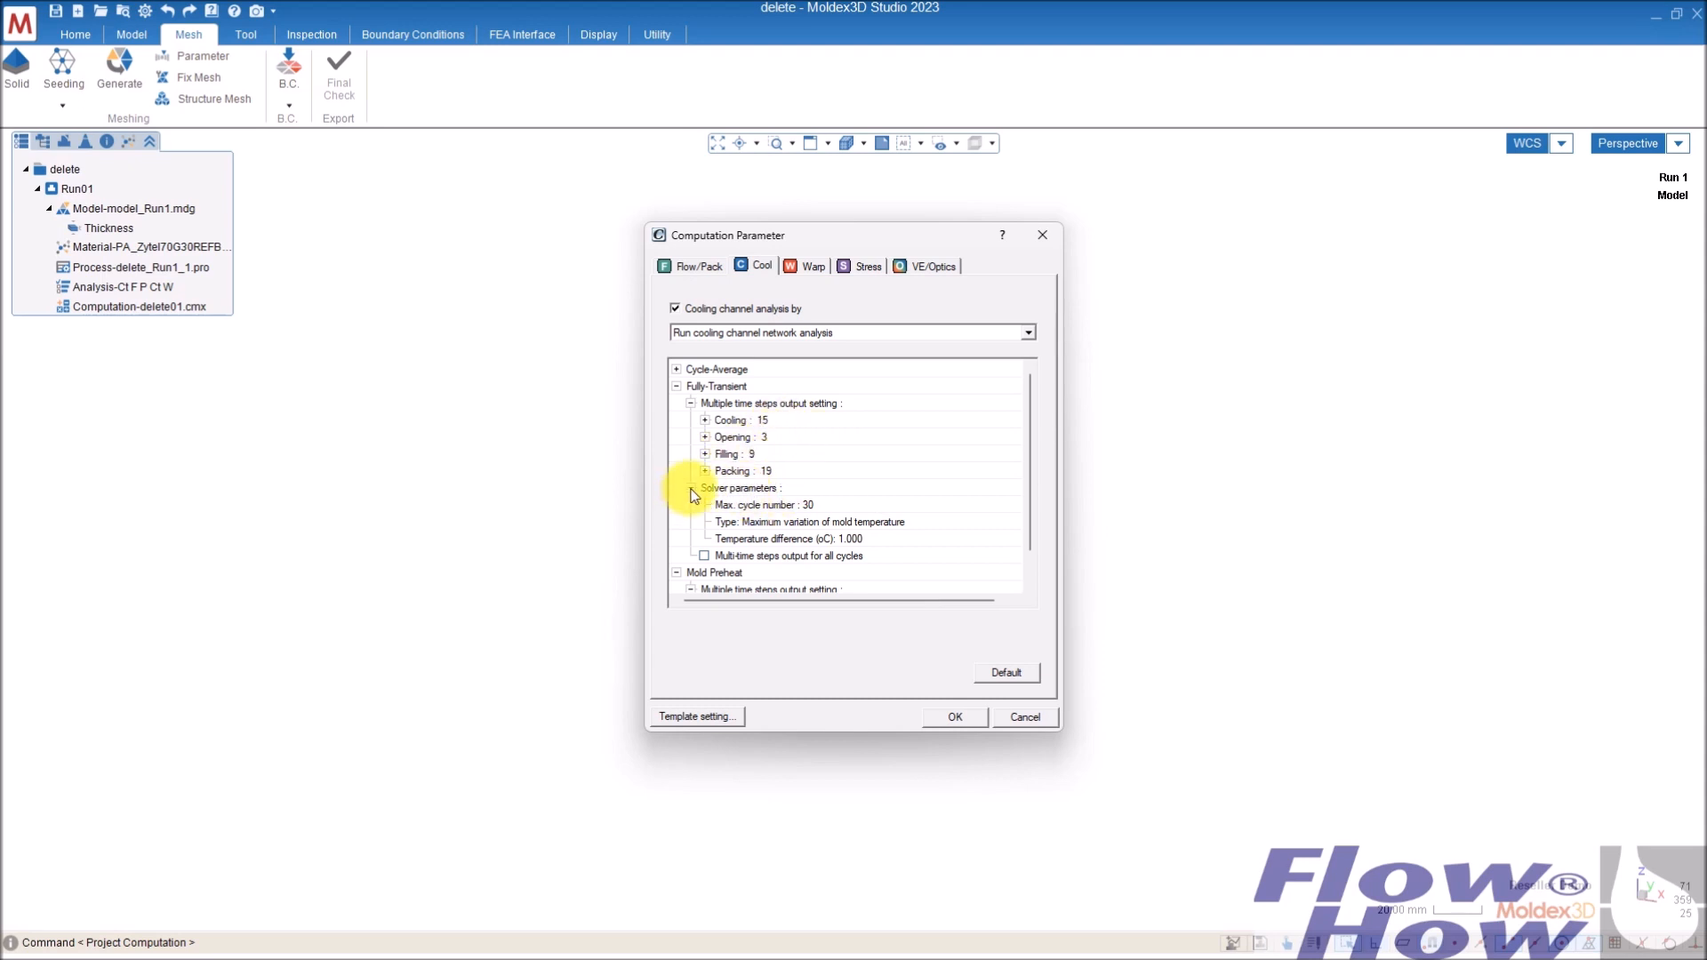
- Inspect the fully transient solver parameters for maximum cycle number and temperature tolerance, leaving without changes
click(869, 505)
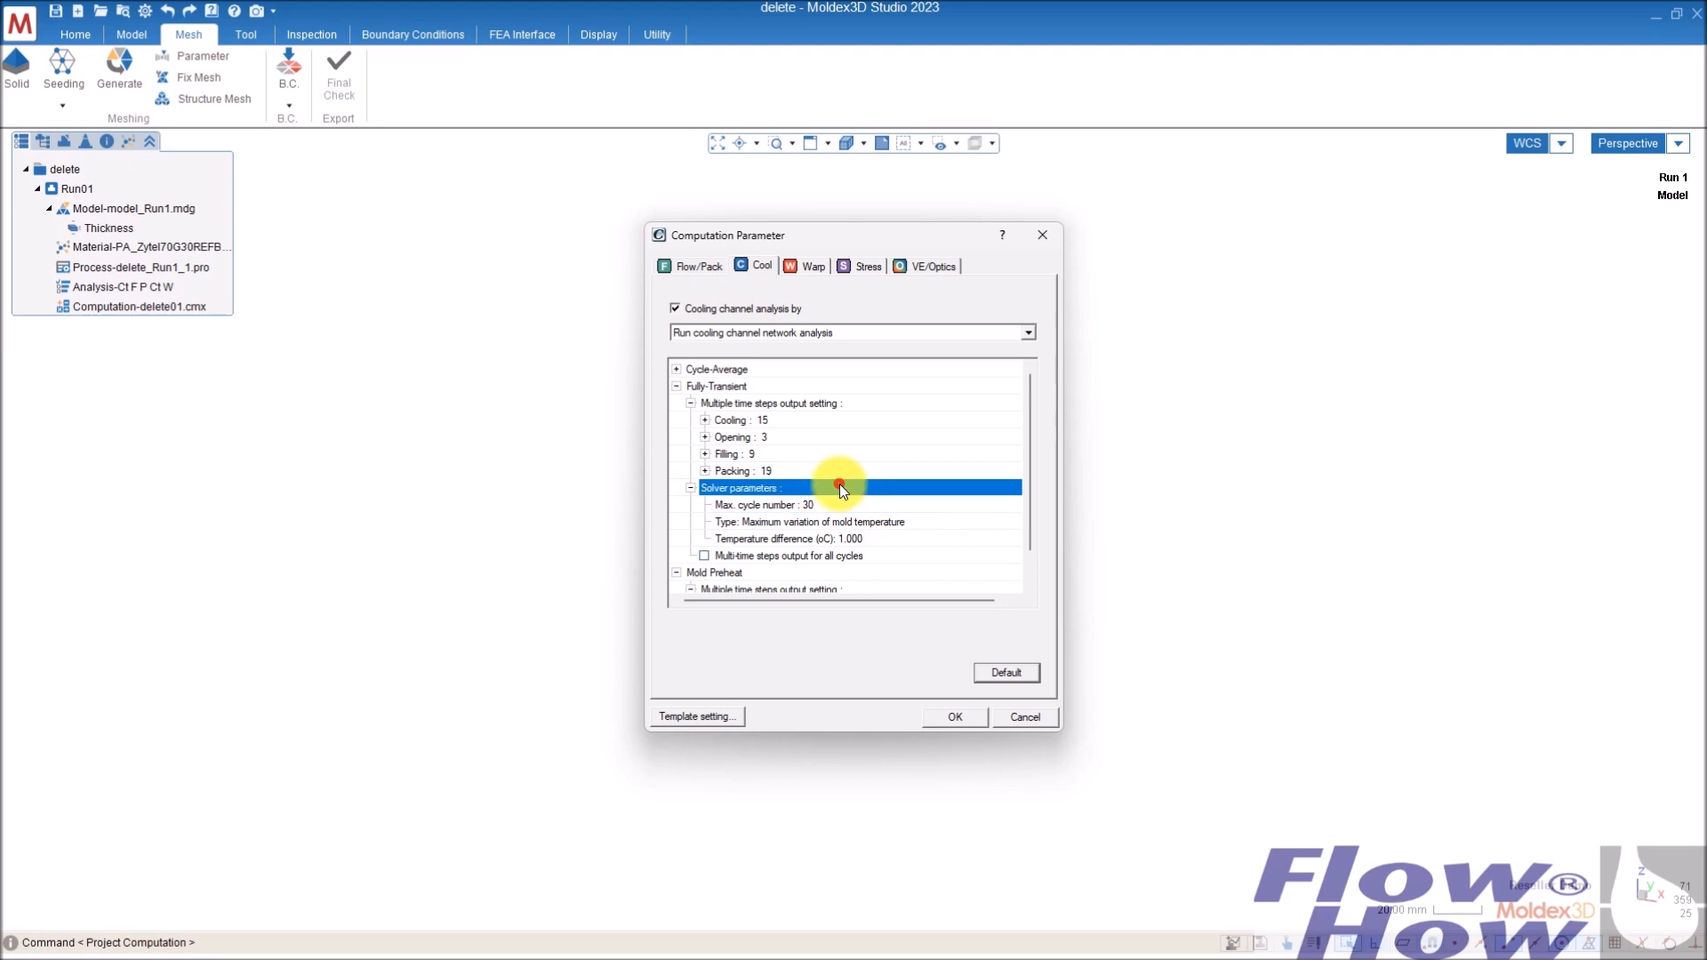
double_click(978, 504)
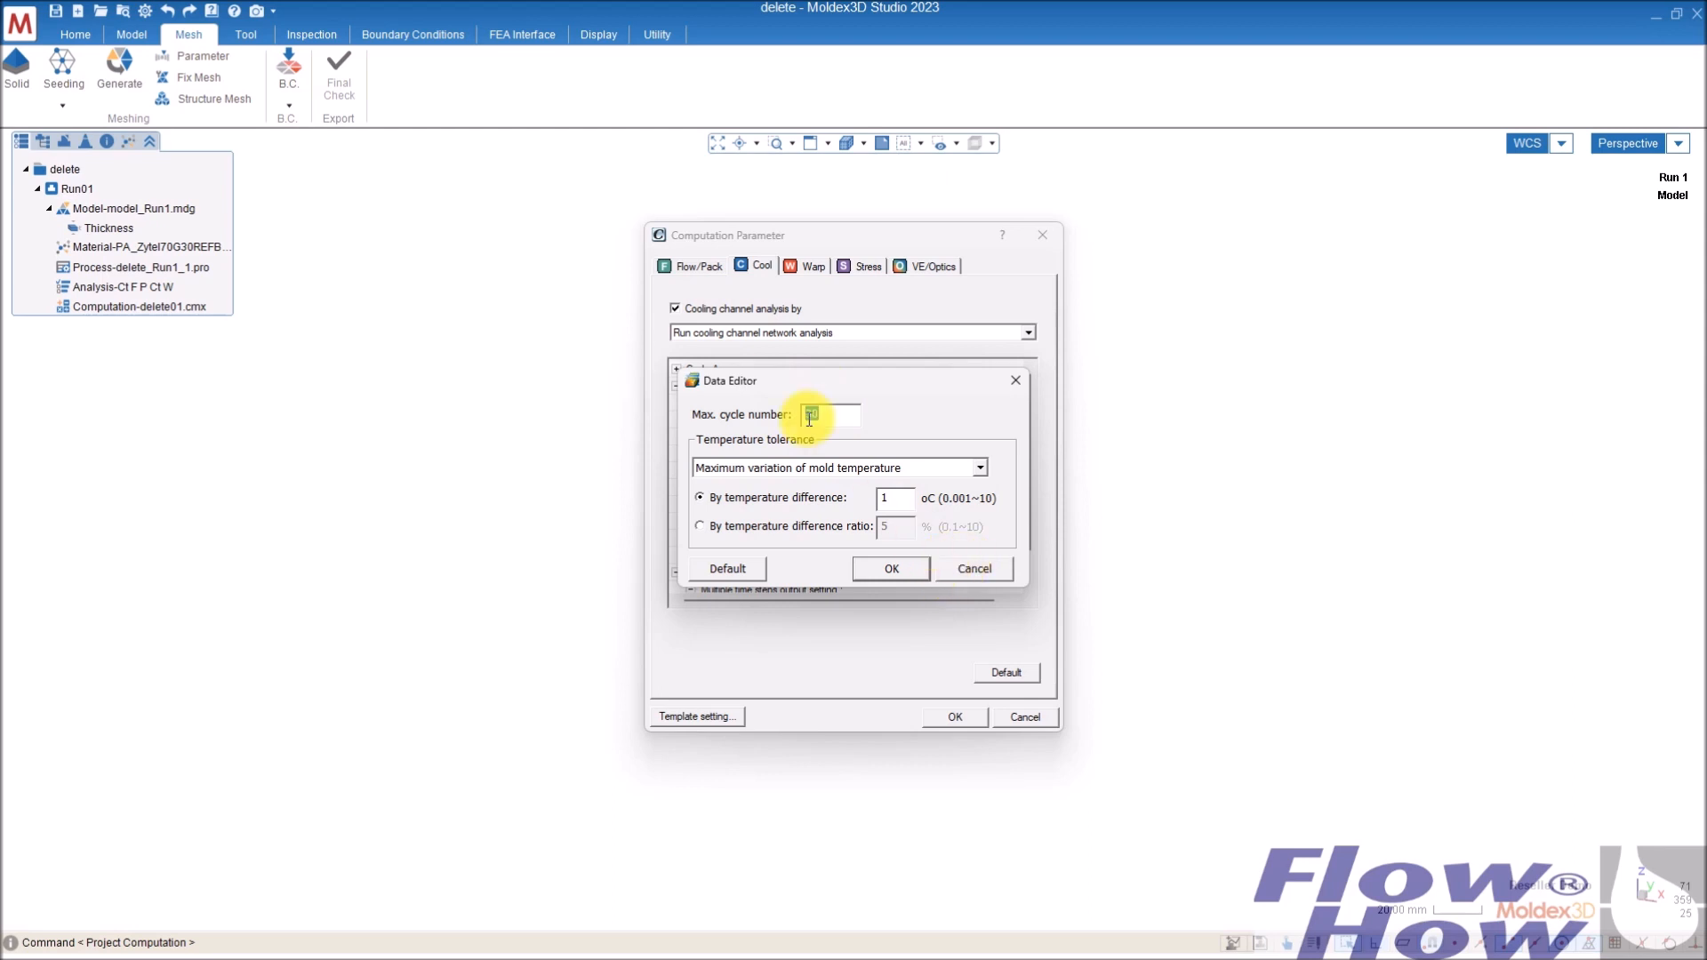
click(990, 567)
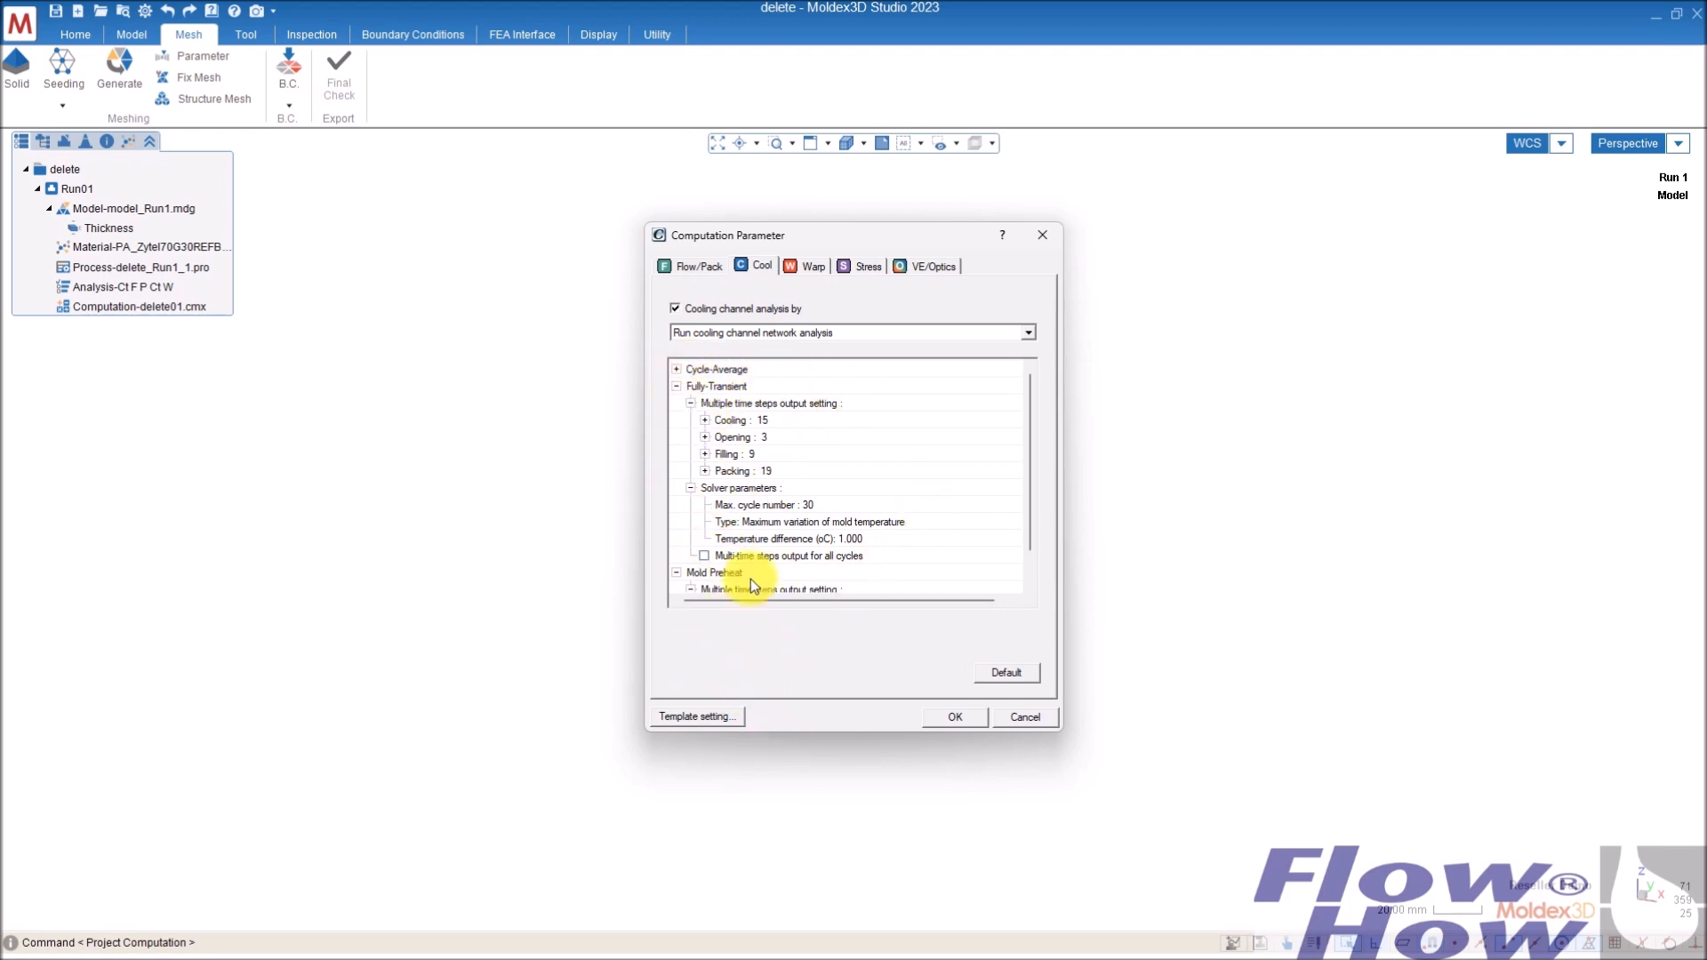
- Save the current computation settings as the User defined default and apply the defaults to the cooling parameters
click(720, 716)
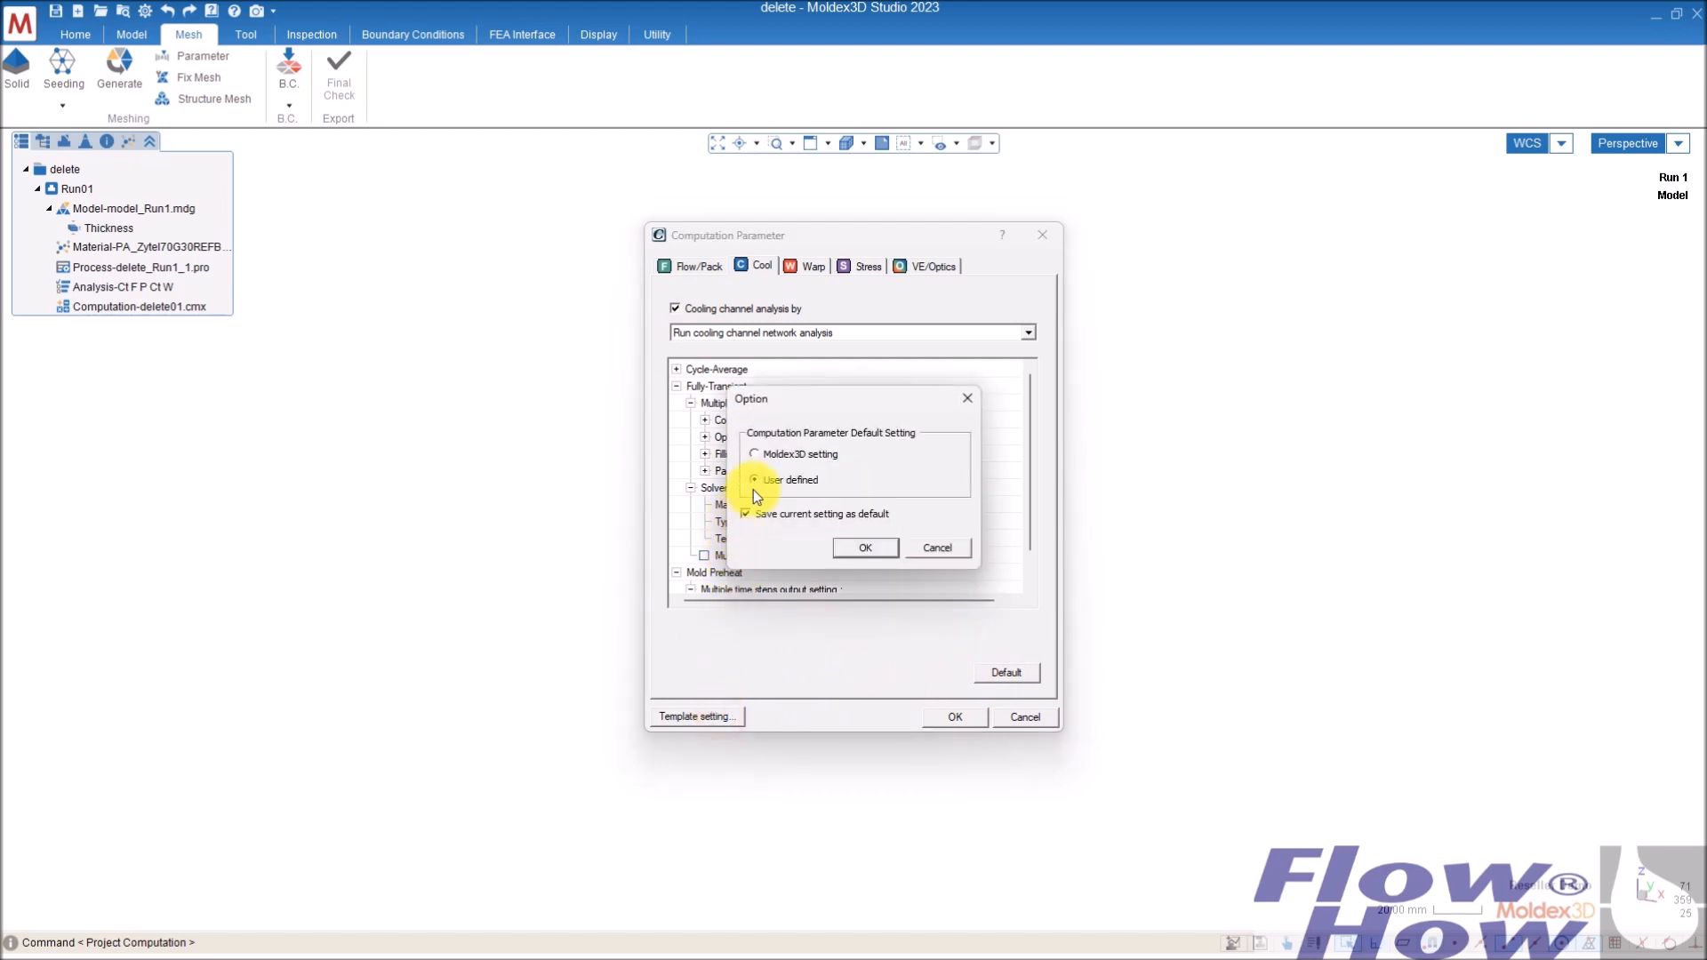
click(873, 548)
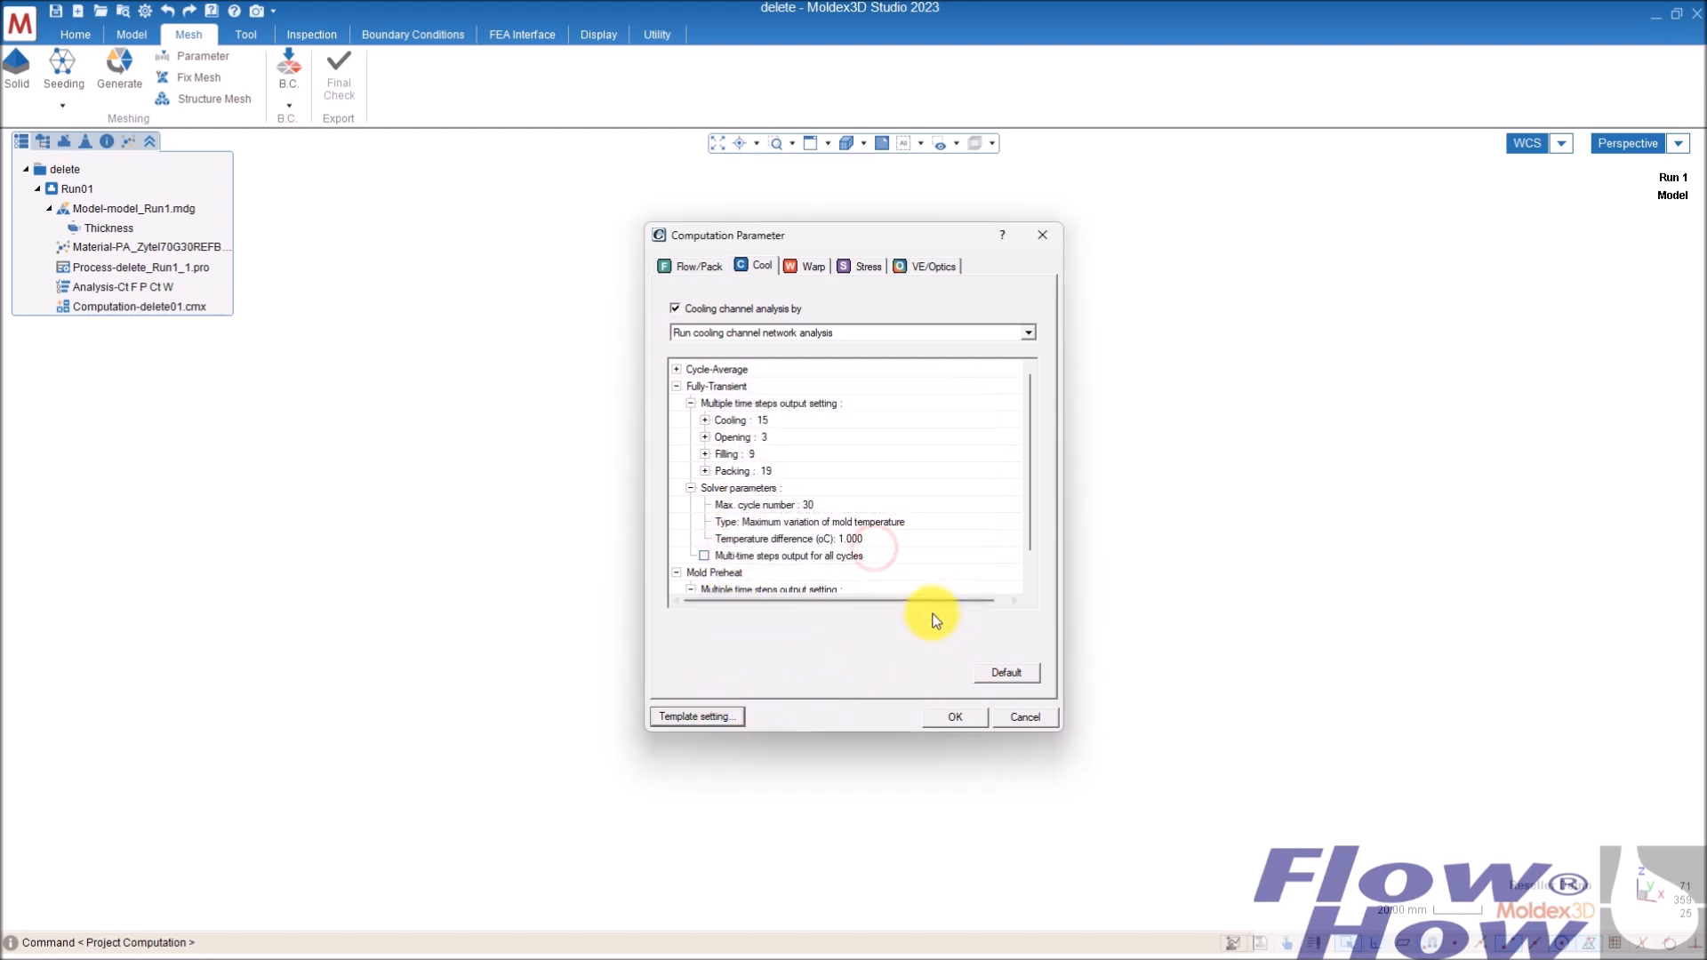
click(1014, 673)
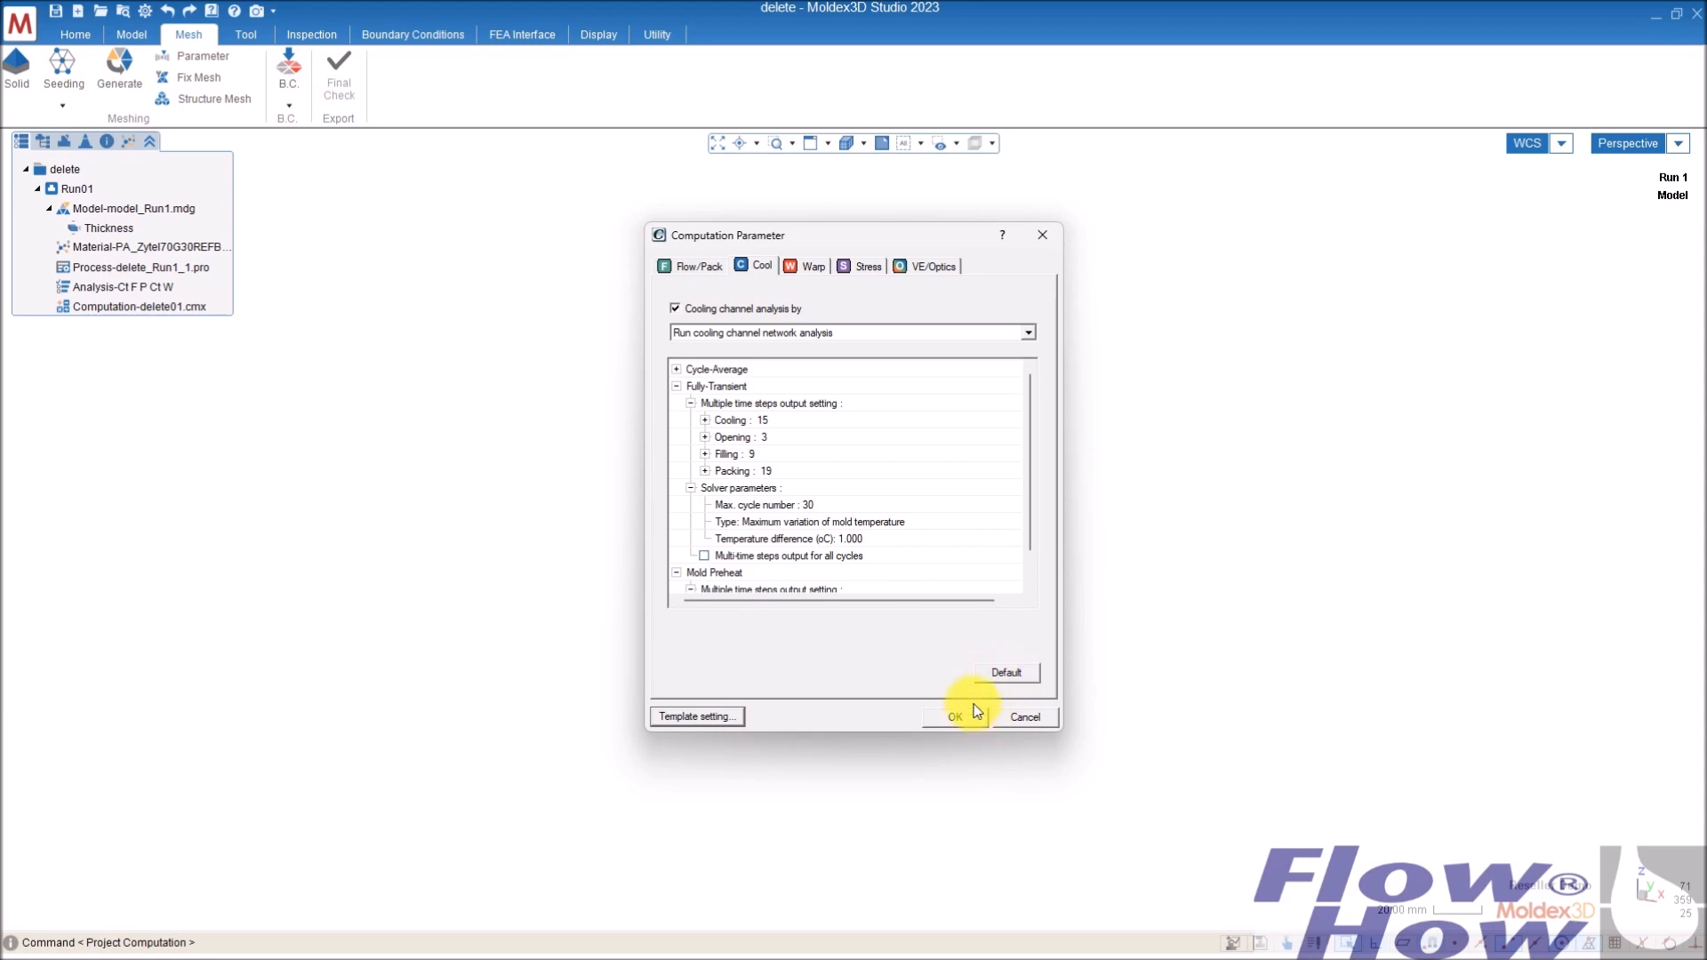
- Check the fully transient Cooling output entry and apply the defaults to the cooling parameters
click(819, 419)
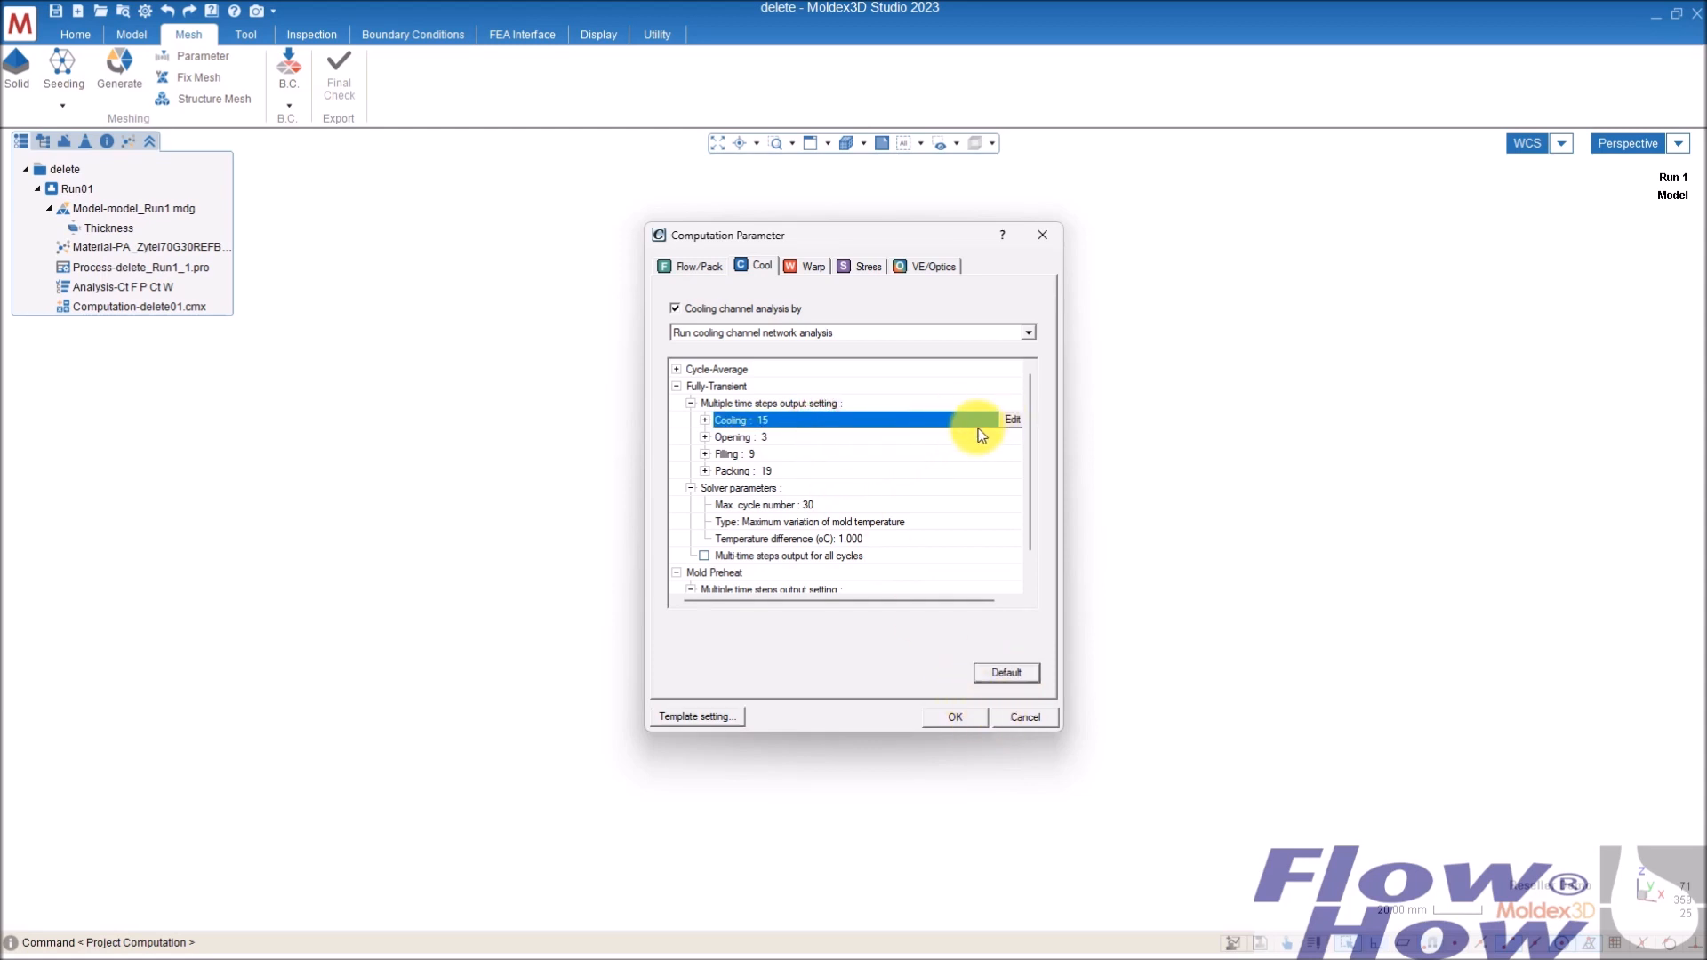
click(1009, 673)
- Review the warp parameters, confirm the computation template setting with them, and accept the computation parameters
click(797, 265)
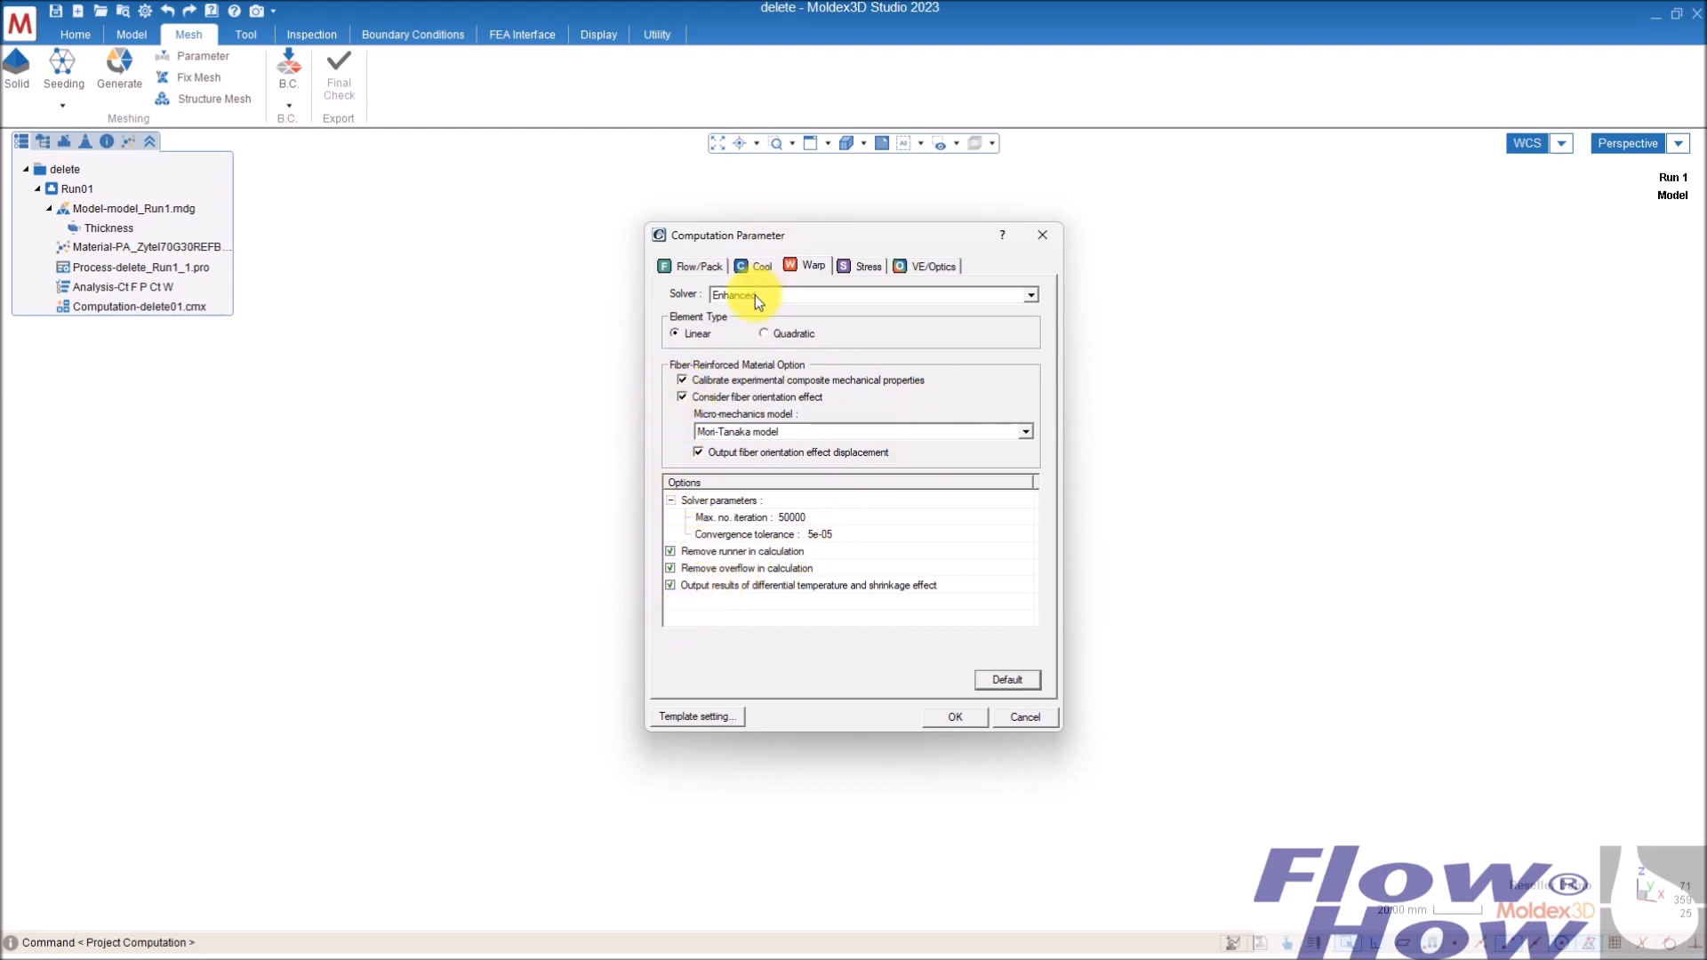
click(702, 716)
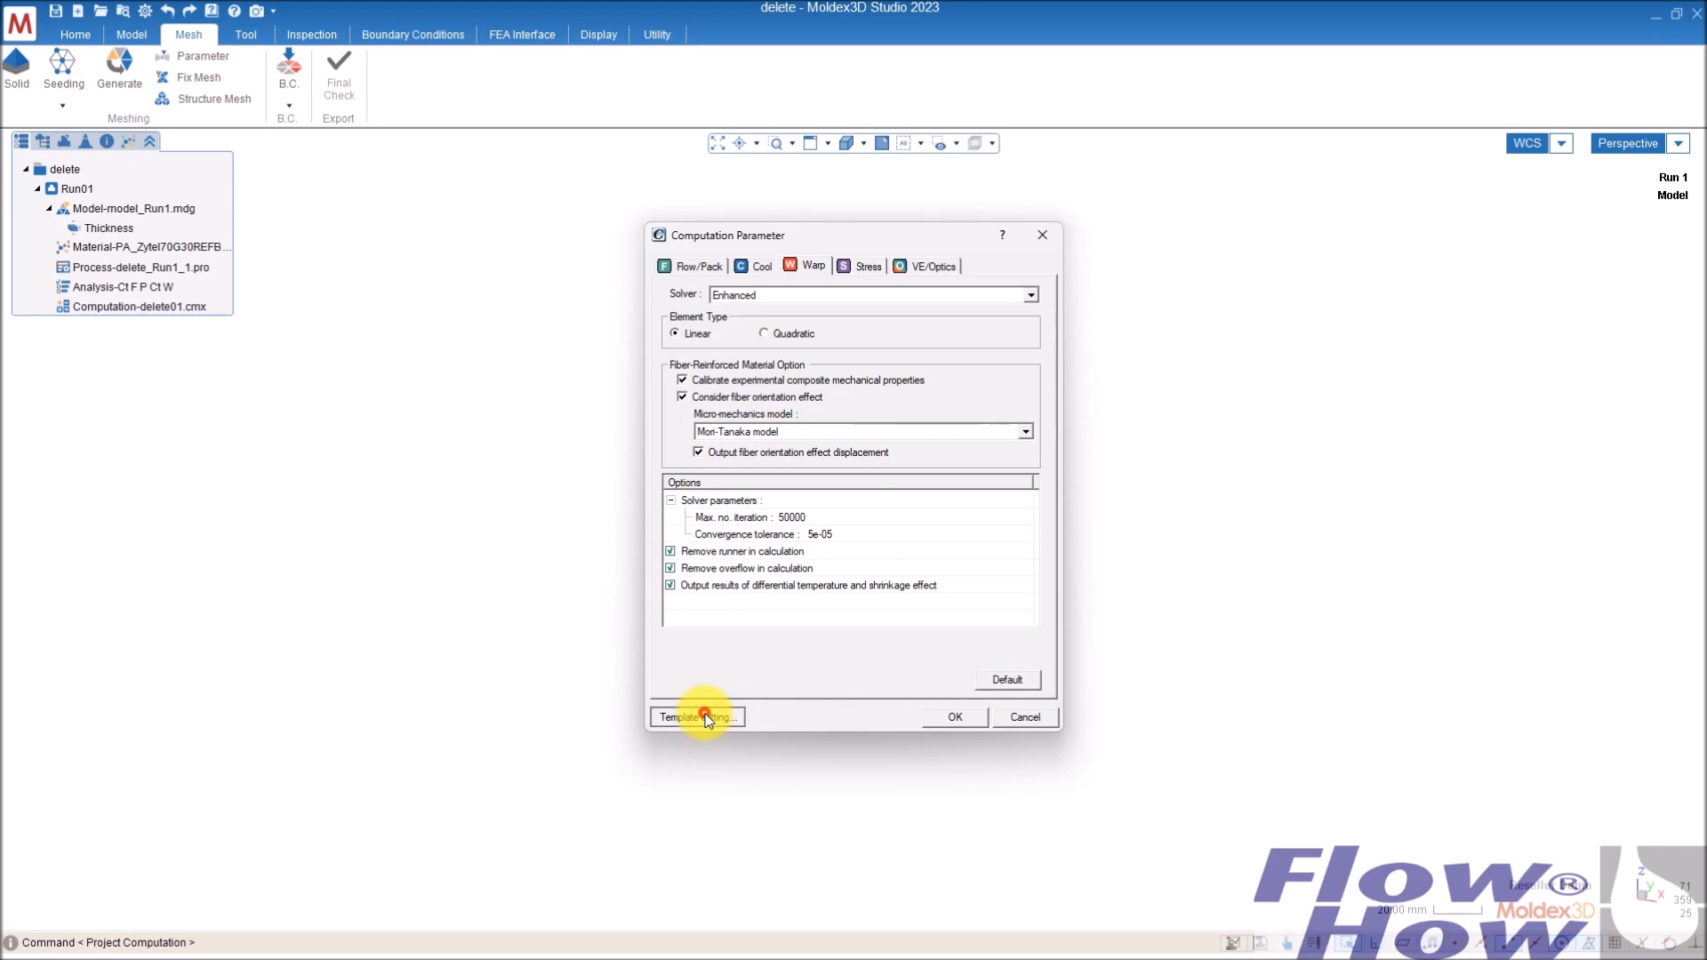
click(861, 546)
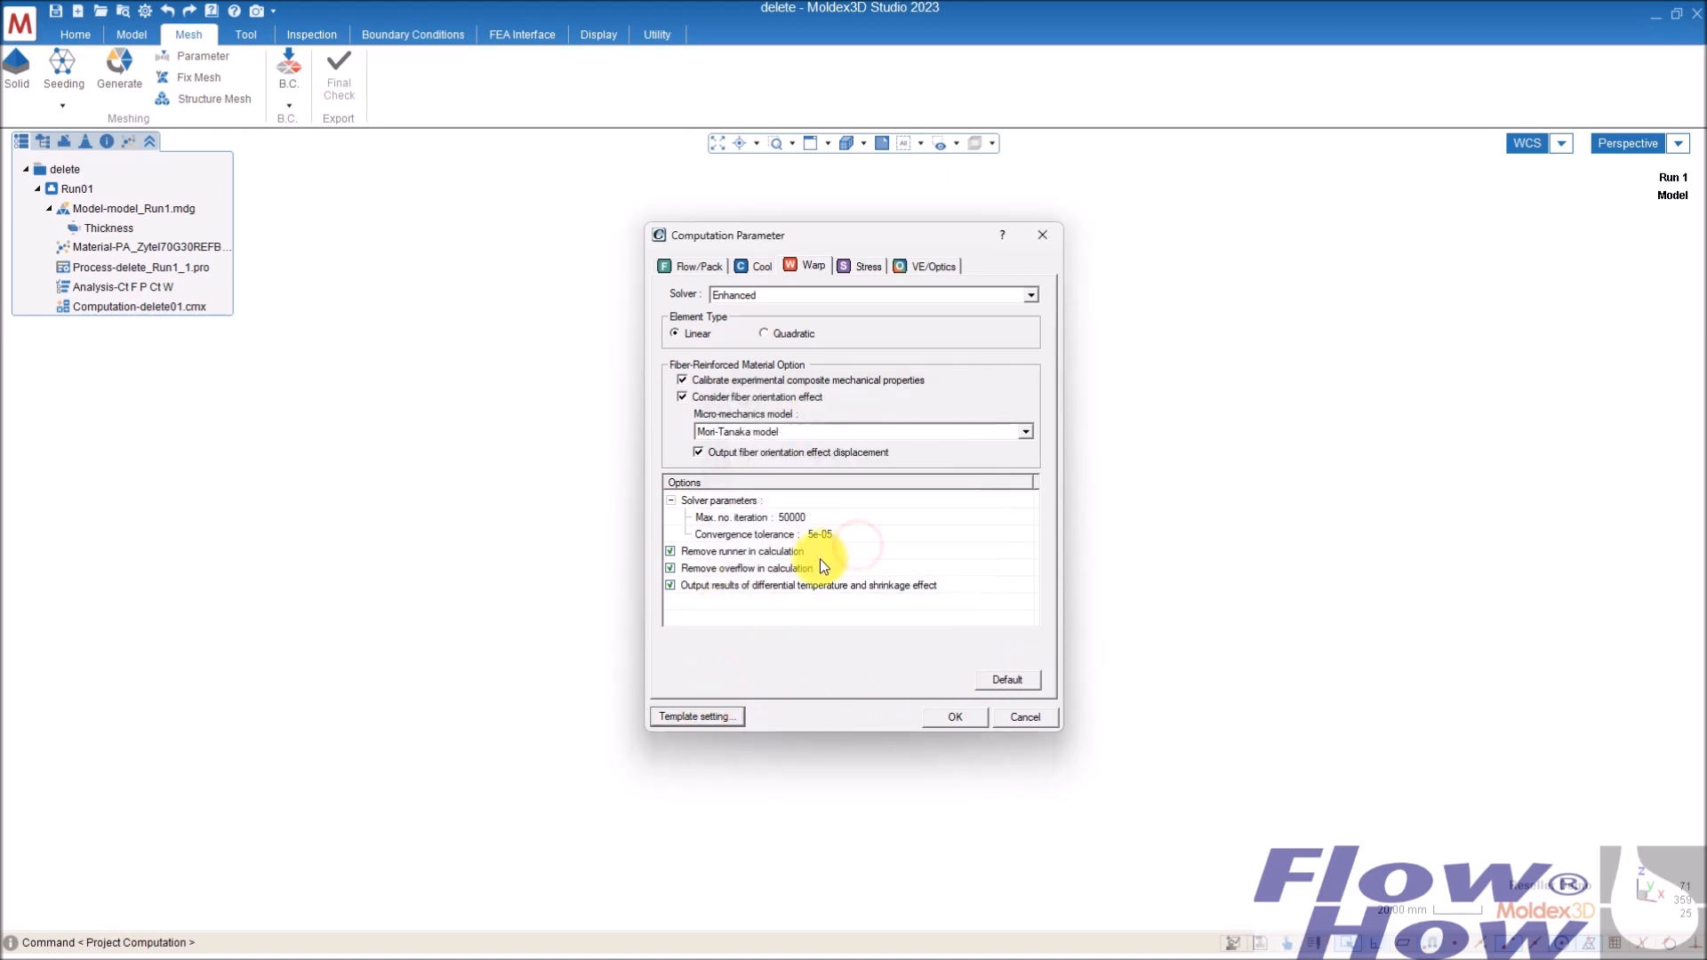
click(956, 718)
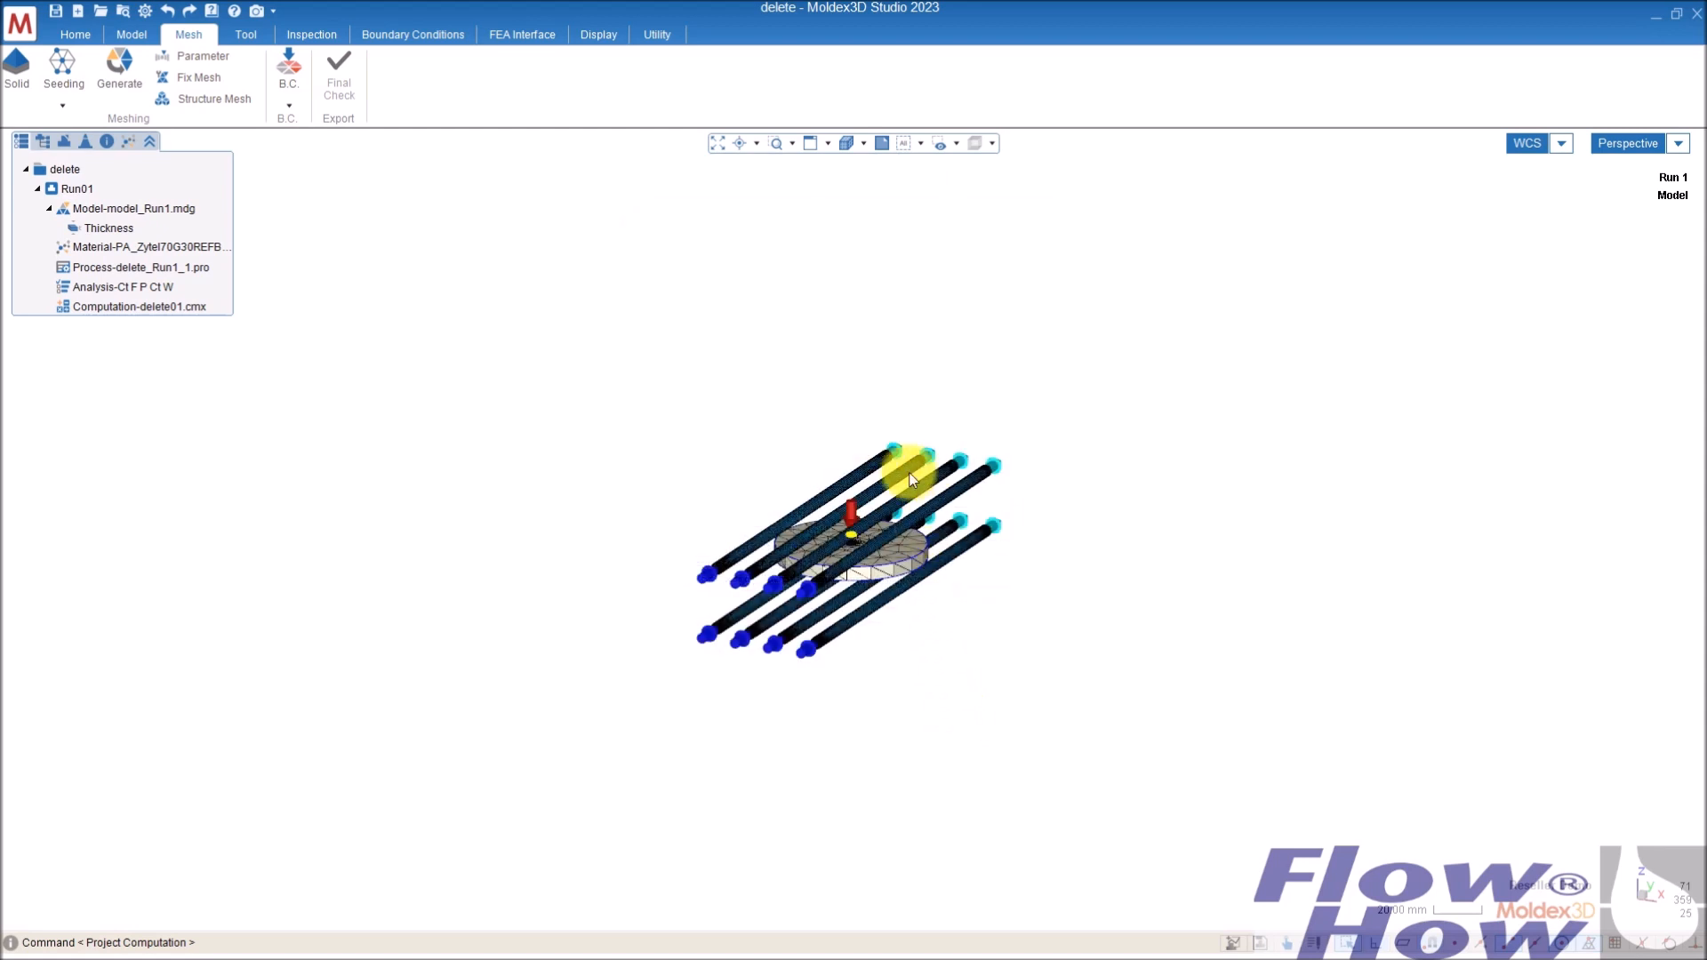
middle_drag(827, 648, 793, 614)
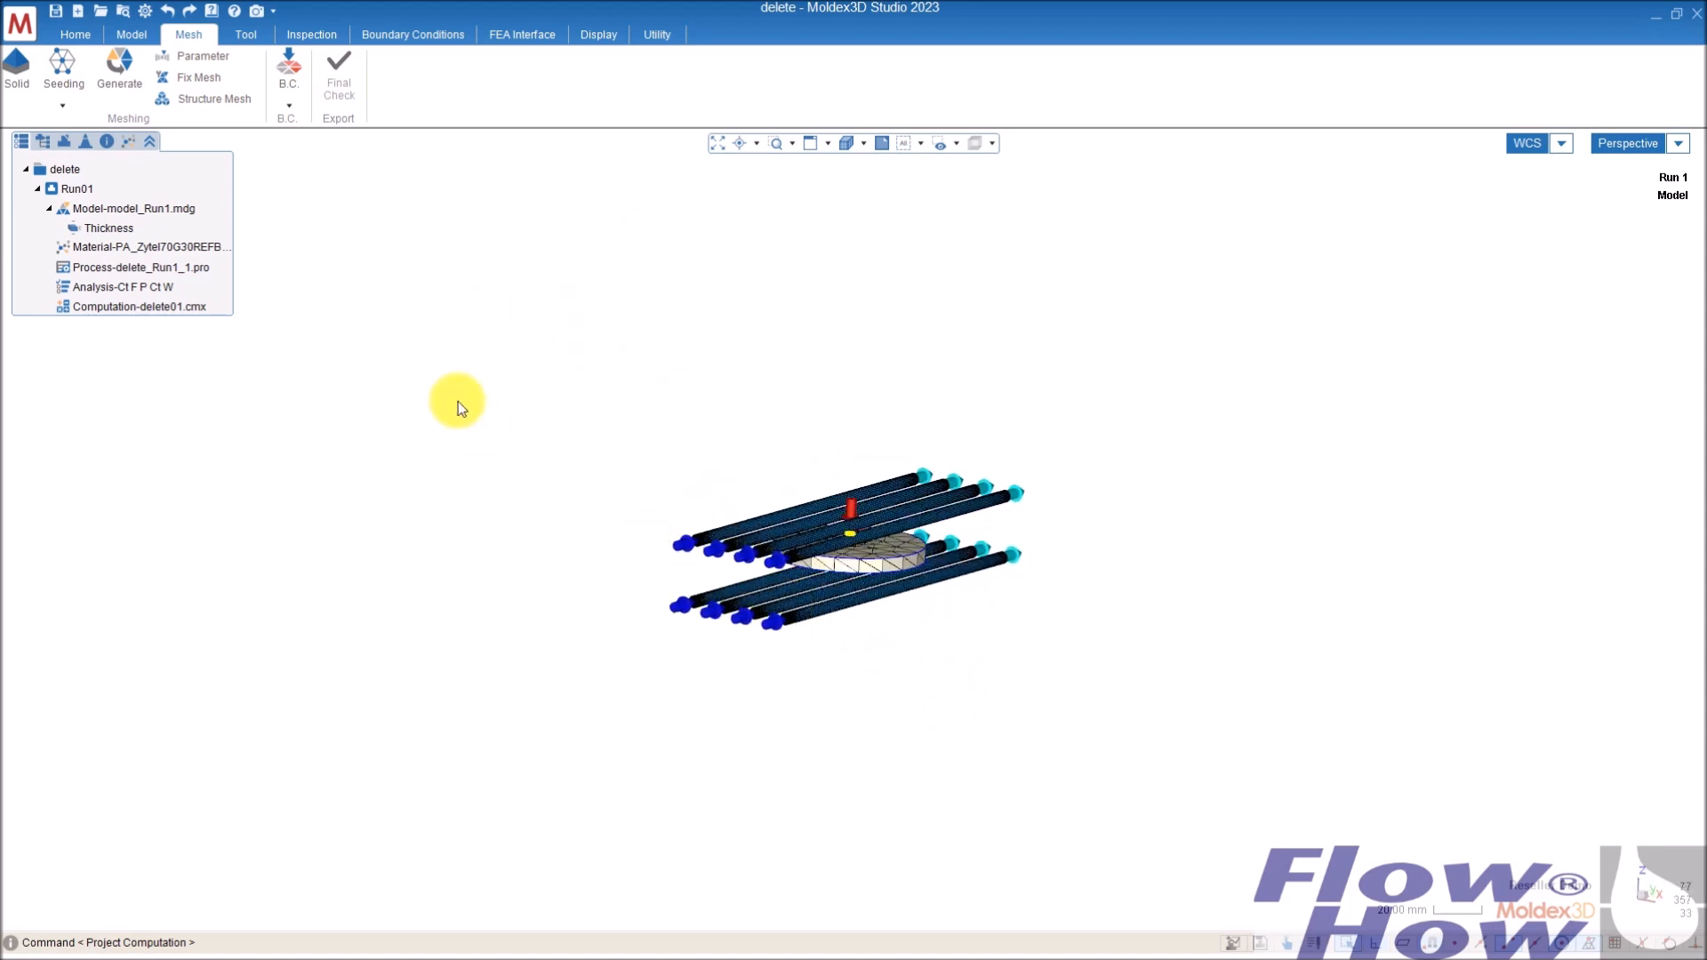